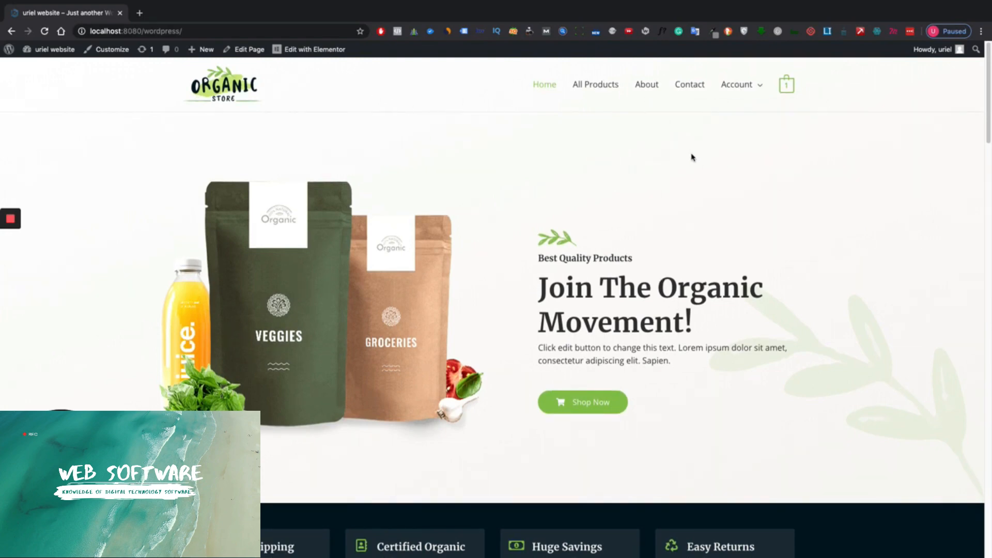
- Scroll up and down the Organic Store homepage, then go to the admin Dashboard
{"action": "scroll", "coordinate": [687, 156], "scroll_direction": "down", "scroll_amount": 19}
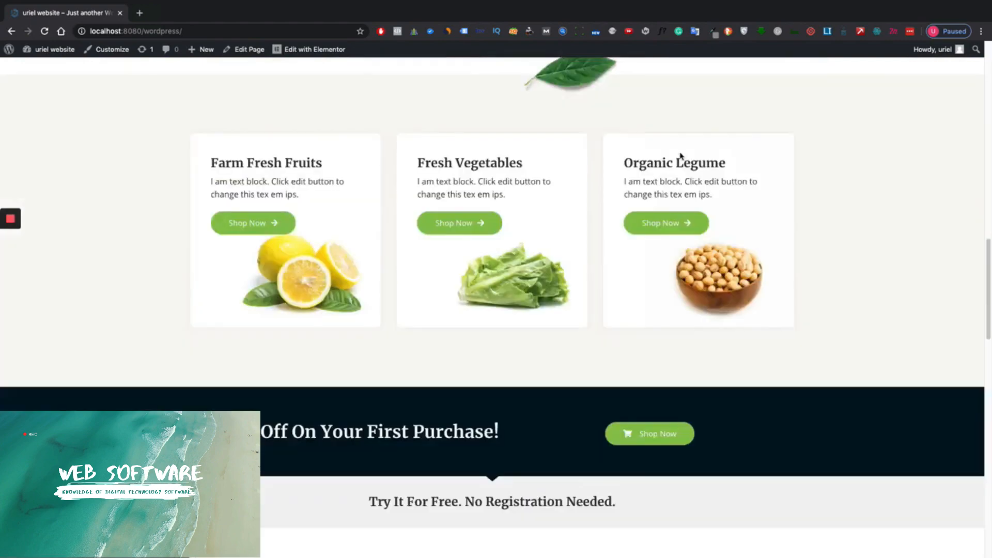
{"action": "scroll", "coordinate": [682, 157], "scroll_direction": "down", "scroll_amount": 19}
{"action": "scroll", "coordinate": [687, 159], "scroll_direction": "up", "scroll_amount": 4}
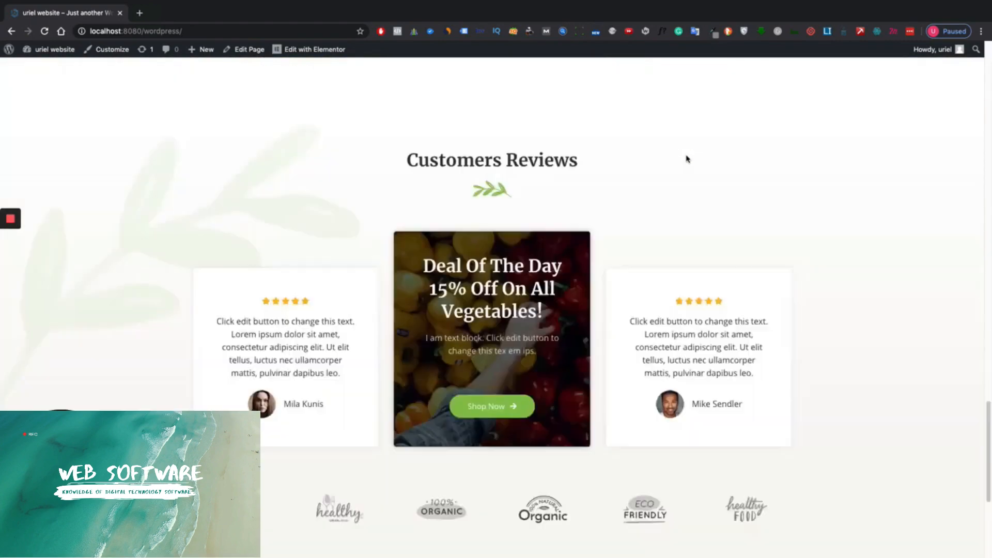
{"action": "scroll", "coordinate": [688, 158], "scroll_direction": "up", "scroll_amount": 15}
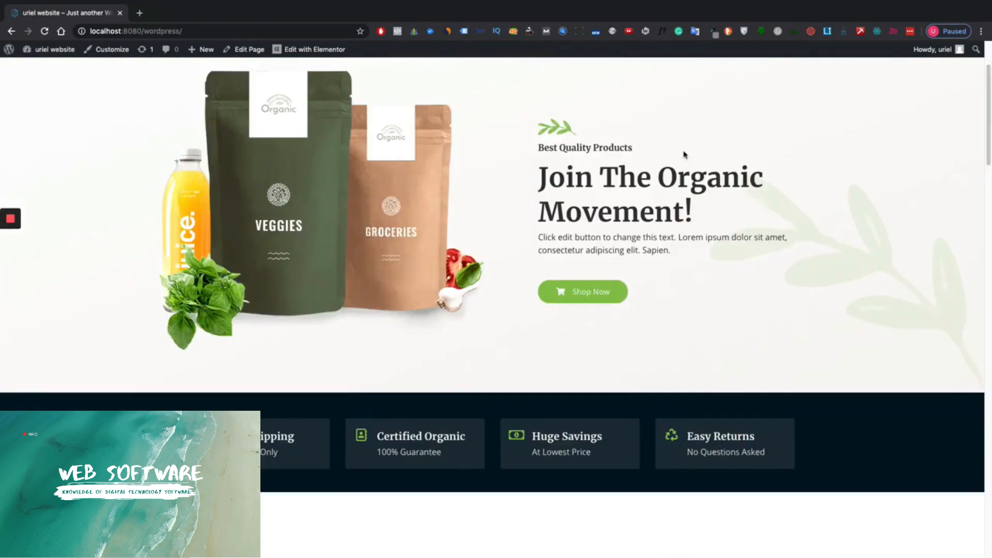
{"action": "scroll", "coordinate": [684, 155], "scroll_direction": "up", "scroll_amount": 2}
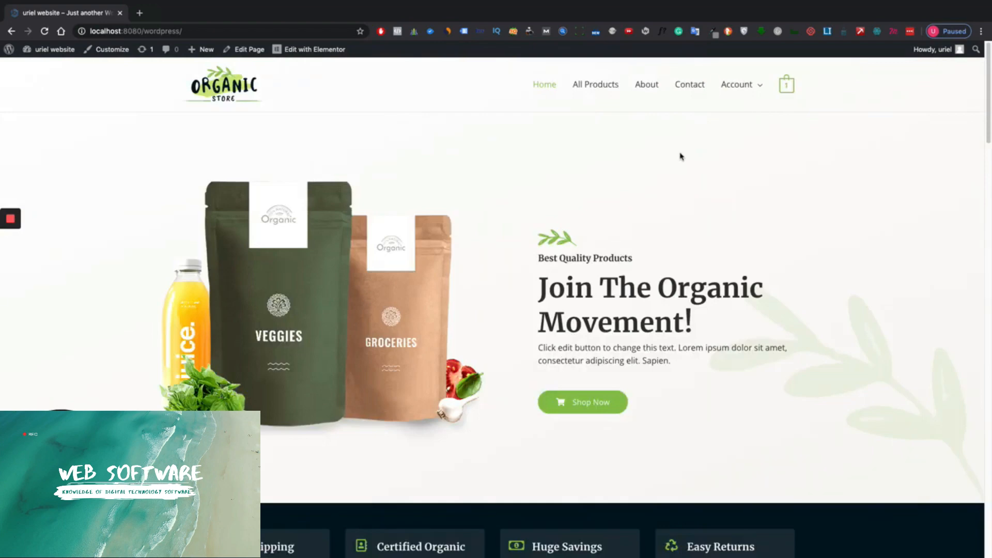
{"action": "scroll", "coordinate": [695, 157], "scroll_direction": "down", "scroll_amount": 5}
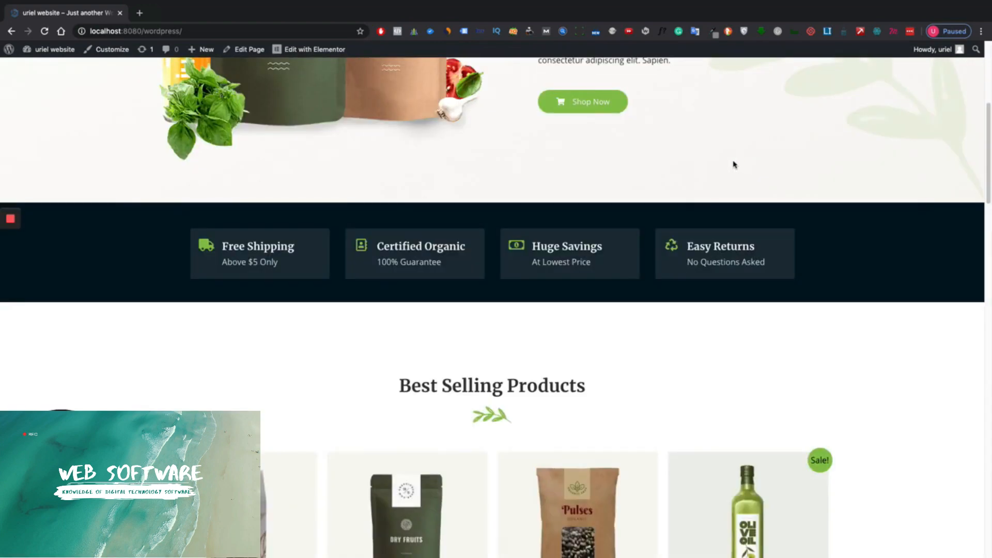
{"action": "scroll", "coordinate": [734, 165], "scroll_direction": "up", "scroll_amount": 5}
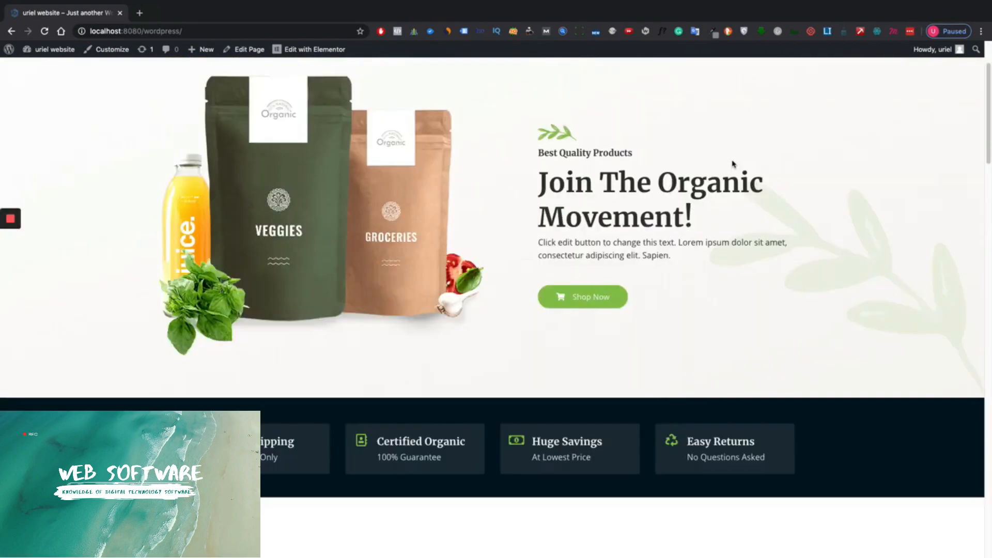
{"action": "scroll", "coordinate": [734, 164], "scroll_direction": "down", "scroll_amount": 5}
{"action": "scroll", "coordinate": [734, 164], "scroll_direction": "down", "scroll_amount": 3}
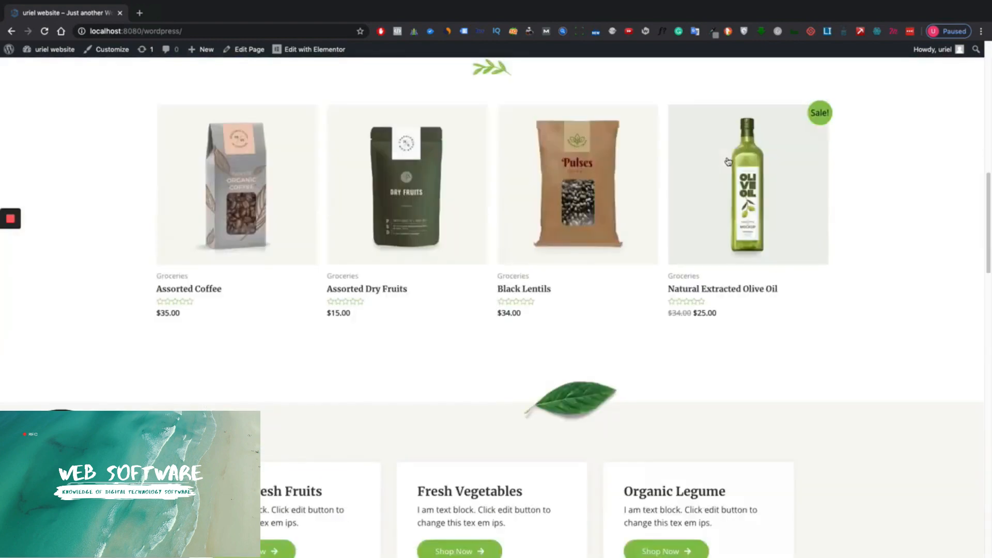
{"action": "scroll", "coordinate": [727, 159], "scroll_direction": "up", "scroll_amount": 8}
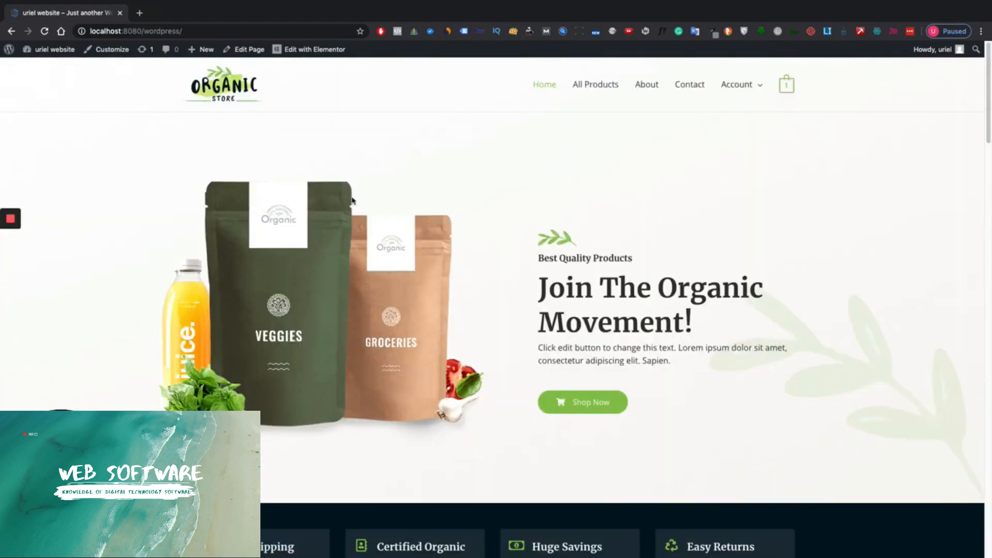
{"action": "left_click", "coordinate": [38, 69]}
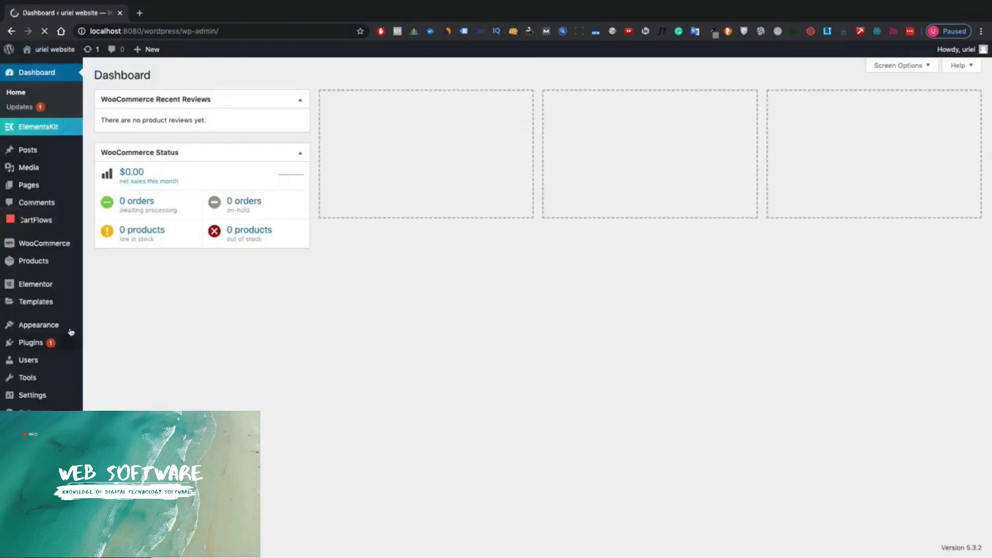
- On the Plugins page, highlight BEW Menu Cart, Elementor - Header, Footer & Blocks and ElementsKit Lite
{"action": "left_click", "coordinate": [31, 344]}
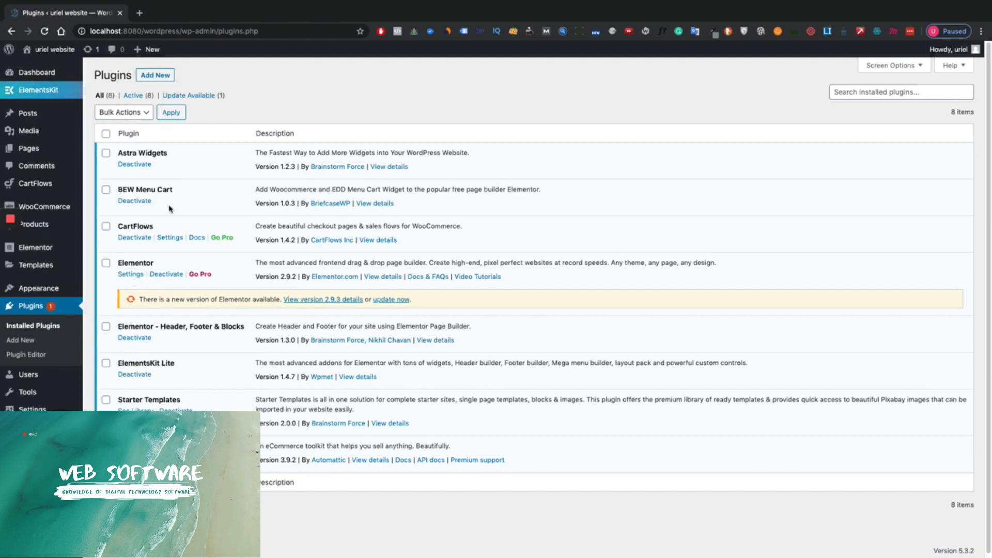
{"action": "left_click_drag", "start_coordinate": [118, 190], "coordinate": [191, 193]}
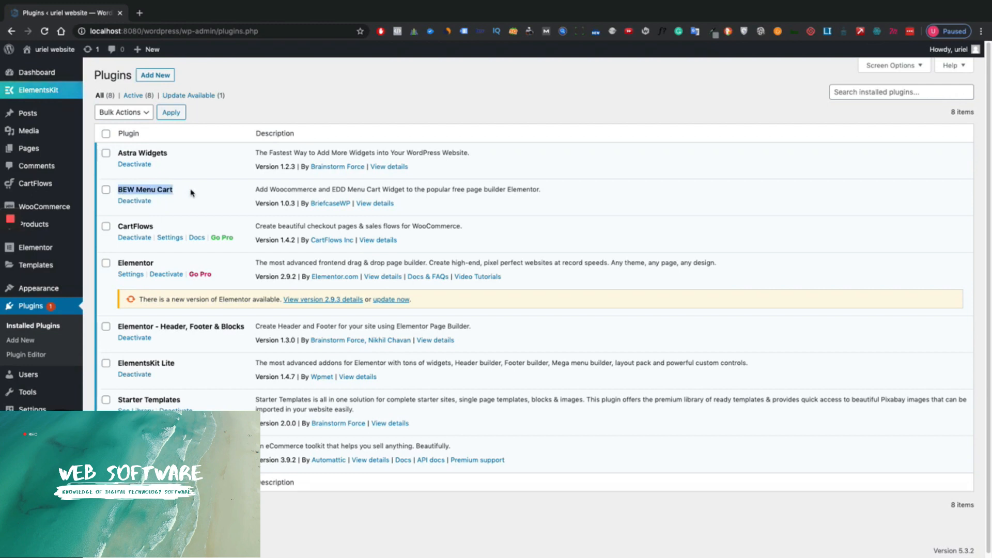
{"action": "left_click_drag", "start_coordinate": [116, 328], "coordinate": [250, 328]}
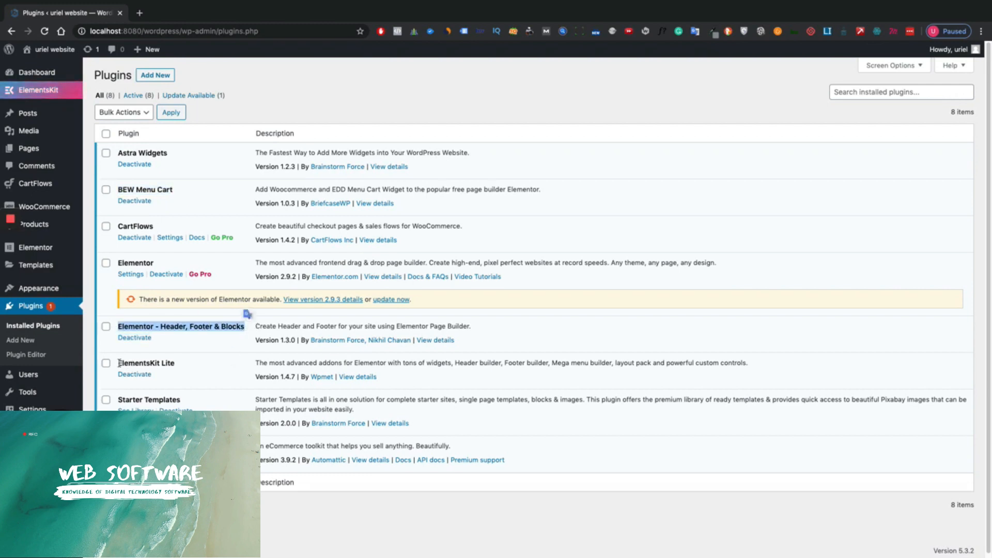
{"action": "left_click_drag", "start_coordinate": [118, 363], "coordinate": [183, 367]}
{"action": "scroll", "coordinate": [425, 278], "scroll_direction": "down", "scroll_amount": 1}
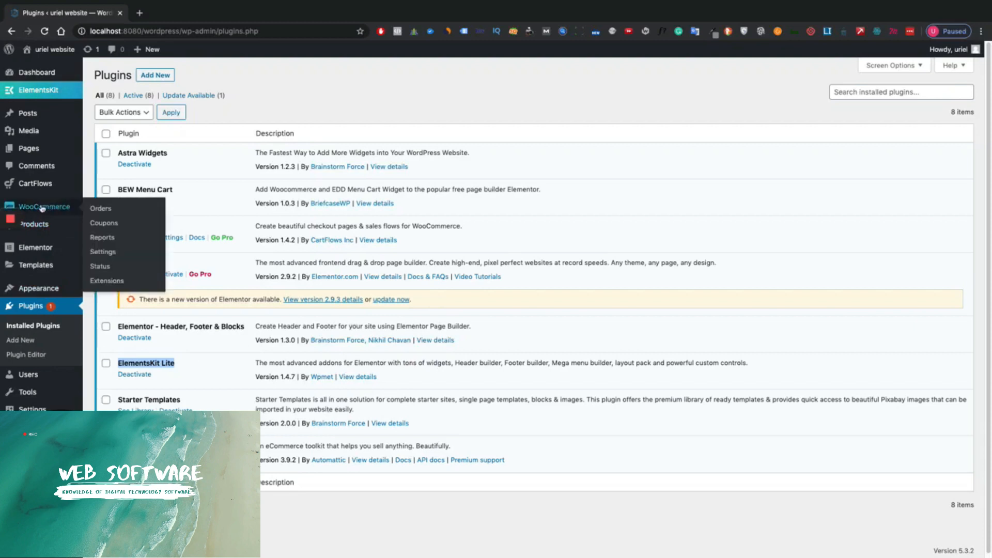
- Start a new Header Footer Builder template with its type set to Header
{"action": "mouse_move", "coordinate": [41, 220]}
{"action": "mouse_move", "coordinate": [40, 292]}
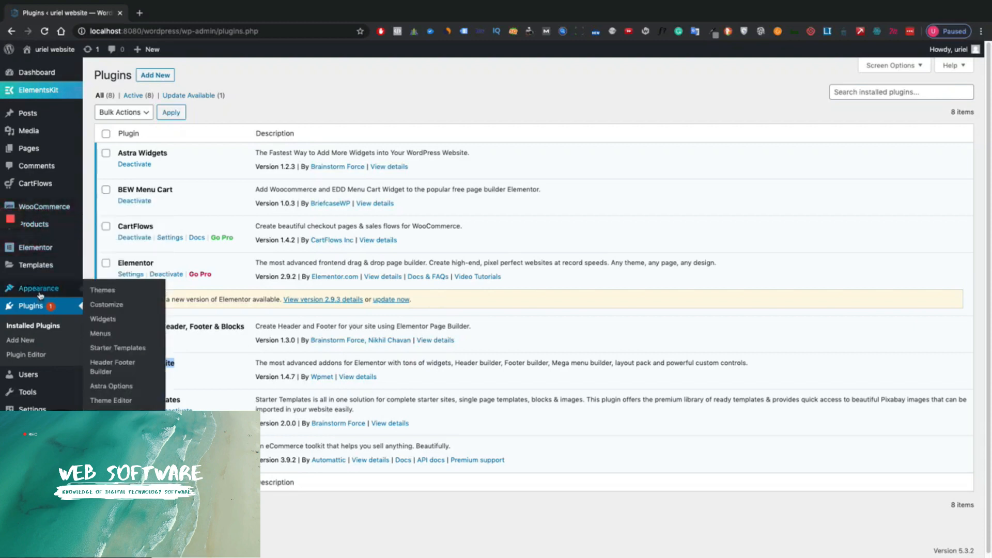
{"action": "left_click", "coordinate": [118, 367]}
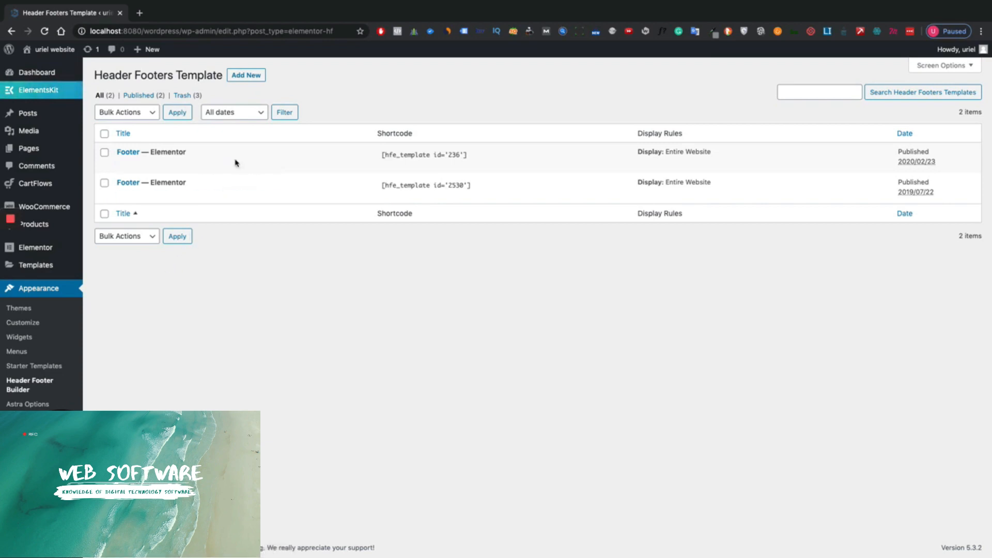
{"action": "left_click", "coordinate": [255, 76]}
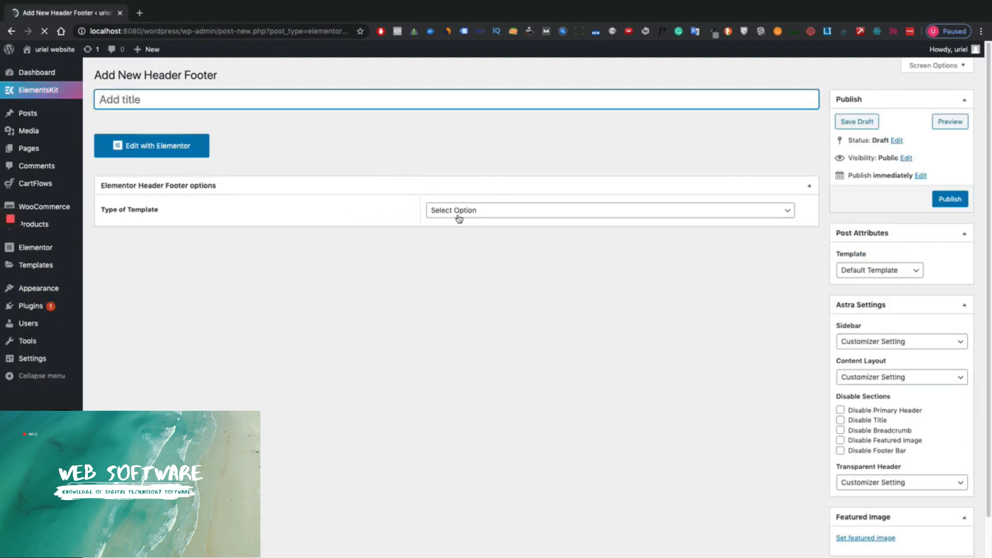
{"action": "left_click", "coordinate": [458, 214]}
{"action": "left_click", "coordinate": [467, 222]}
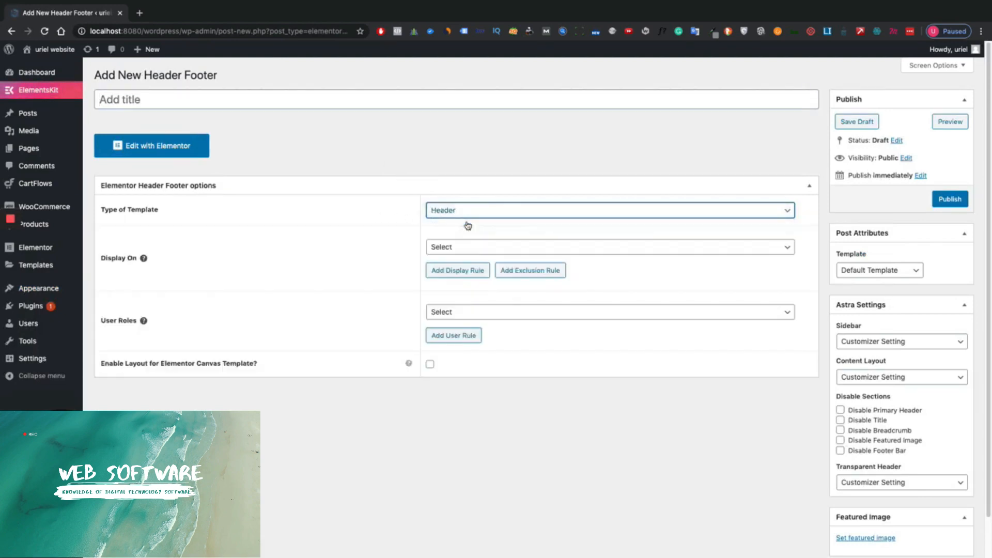
- Set the template's Display On location to Entire Website
{"action": "left_click", "coordinate": [474, 247]}
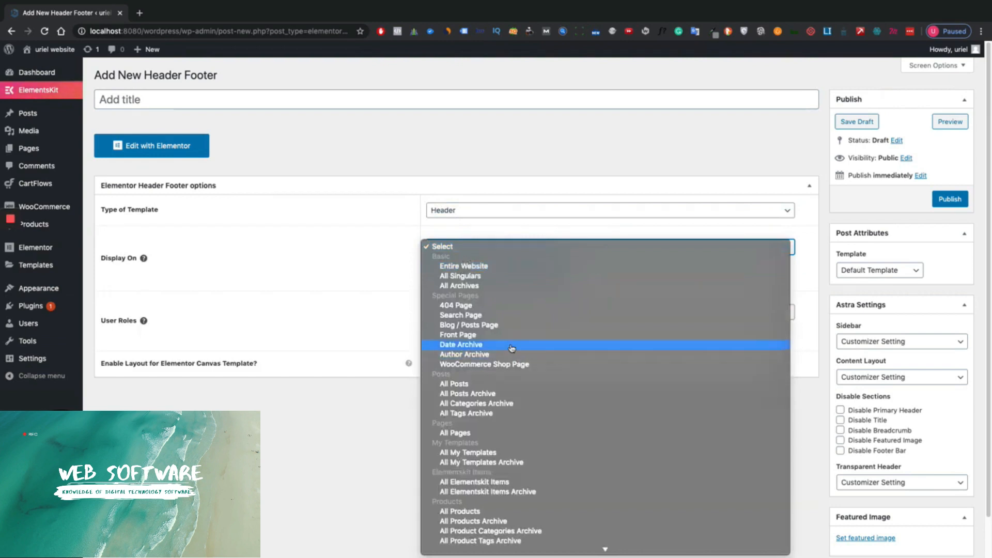
{"action": "mouse_move", "coordinate": [497, 549]}
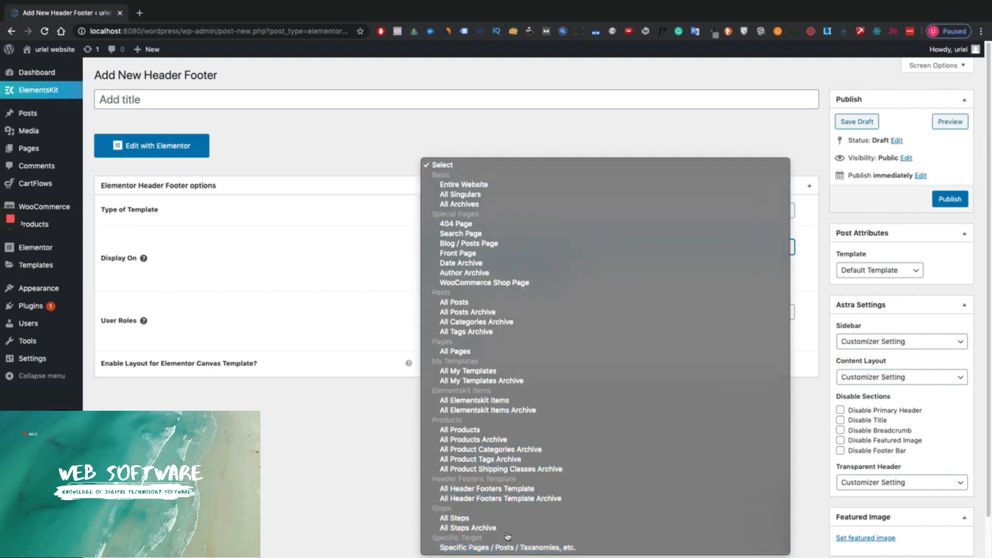
{"action": "left_click", "coordinate": [504, 549]}
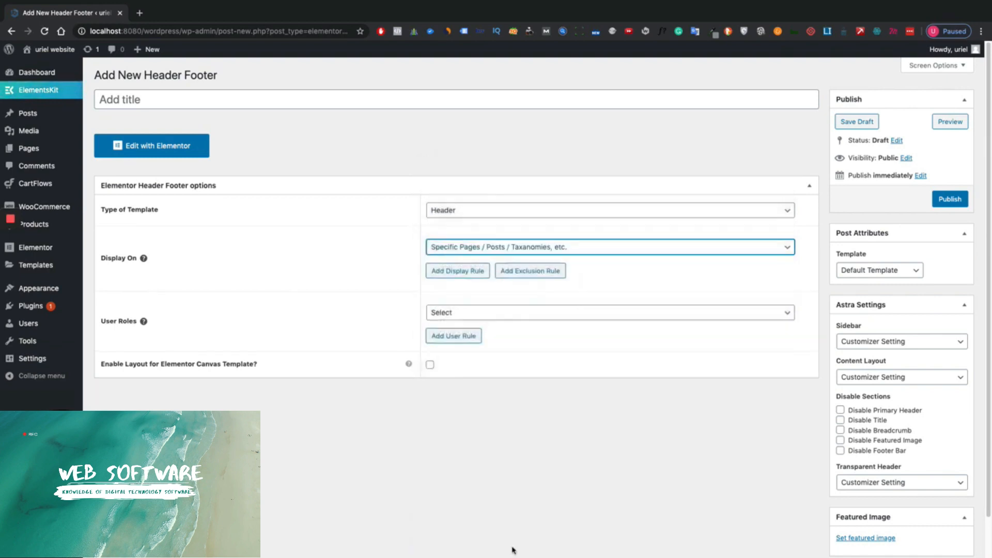
{"action": "left_click", "coordinate": [469, 277]}
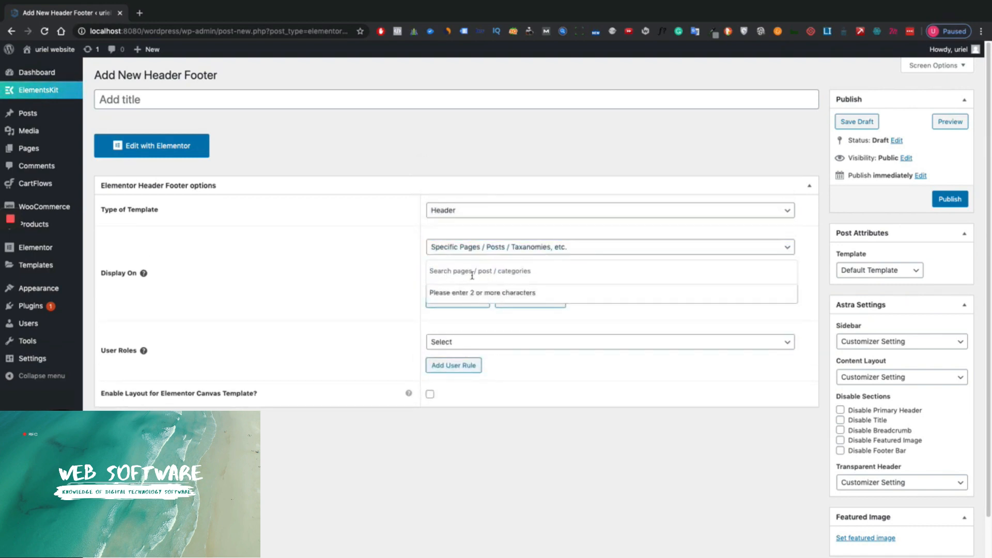
{"action": "left_click", "coordinate": [471, 248]}
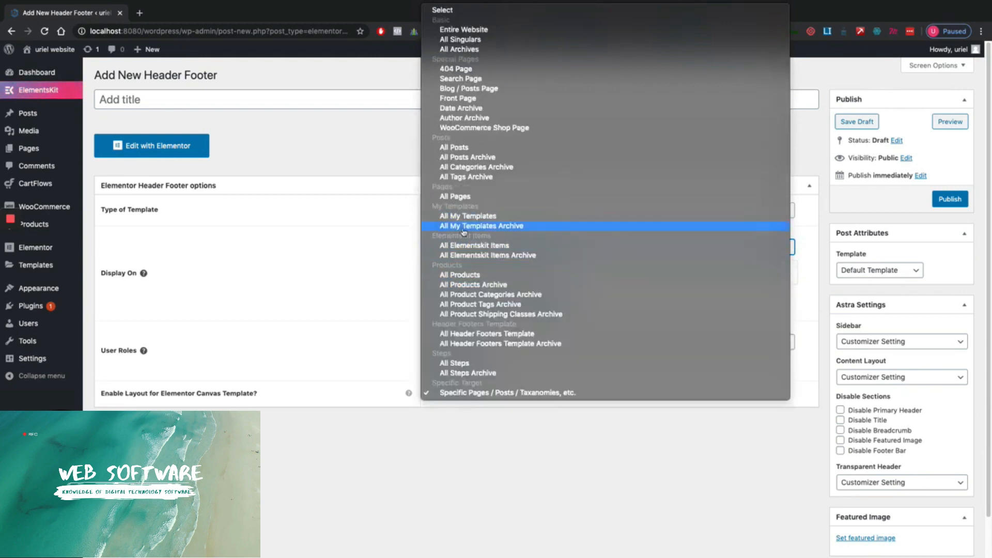
{"action": "left_click", "coordinate": [451, 30]}
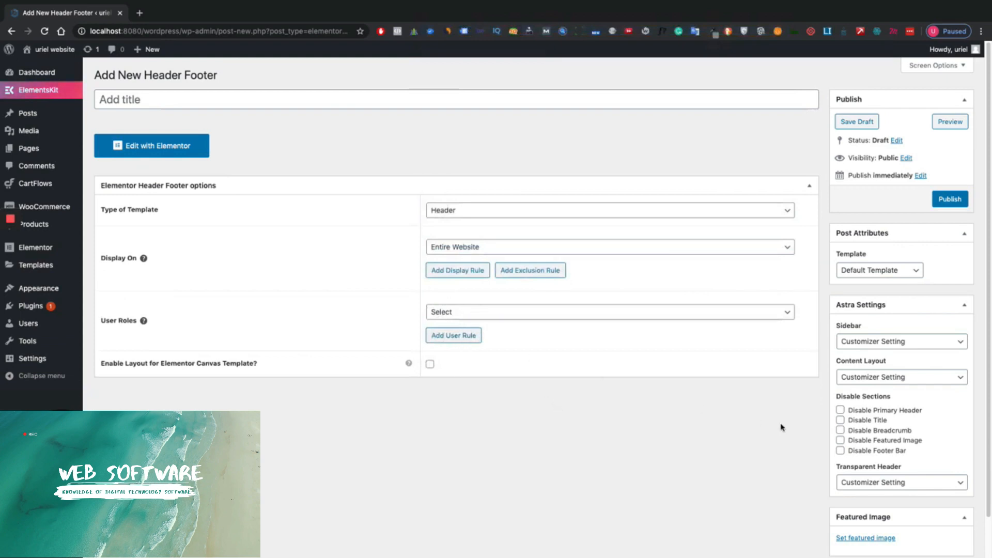
- Title the template 'Header' and publish it
{"action": "left_click", "coordinate": [389, 100]}
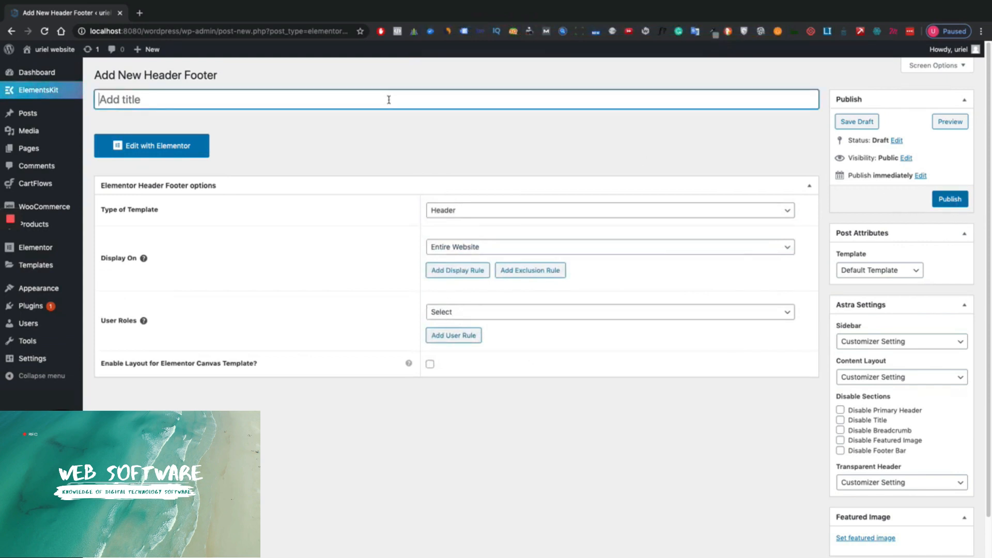
{"action": "type", "text": "Header"}
{"action": "left_click", "coordinate": [963, 206]}
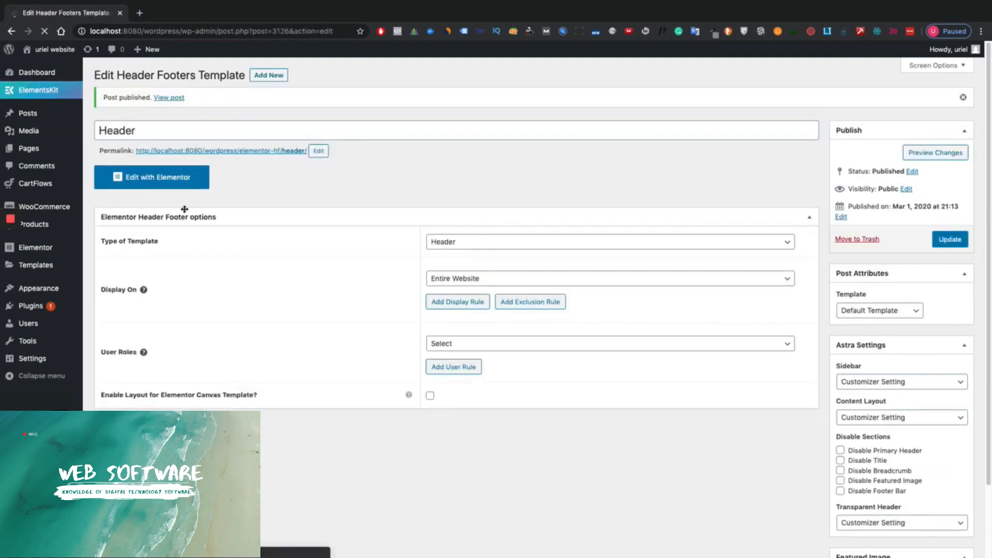
- Edit Header in Elementor and insert the ElementsKit header from the ElementsKit library's Headers tab
{"action": "left_click", "coordinate": [185, 186]}
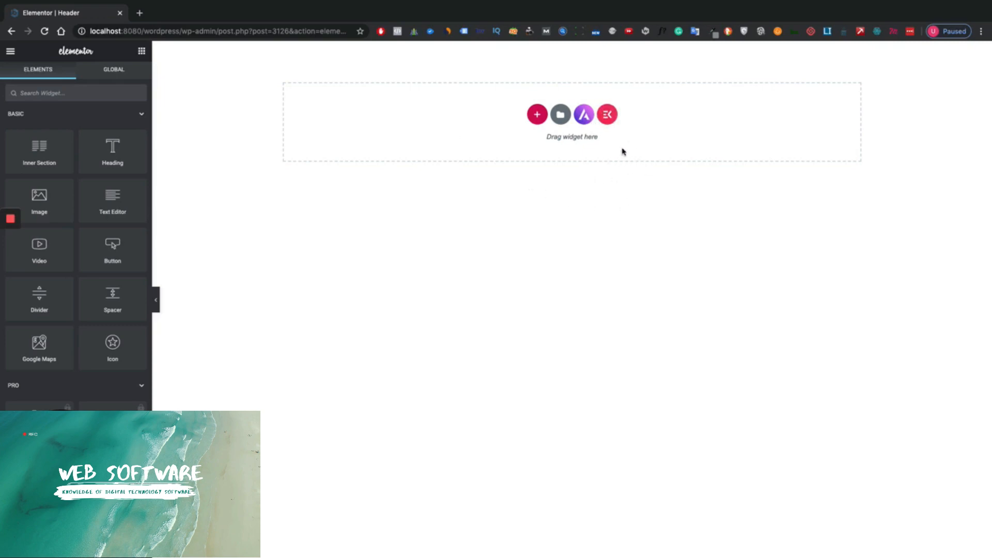
{"action": "left_click", "coordinate": [613, 120]}
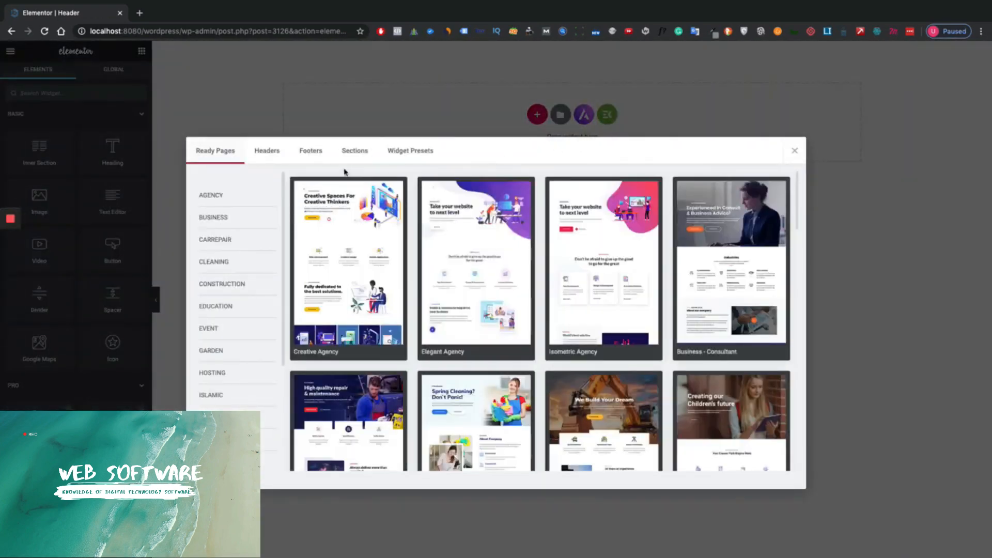
{"action": "left_click", "coordinate": [259, 151]}
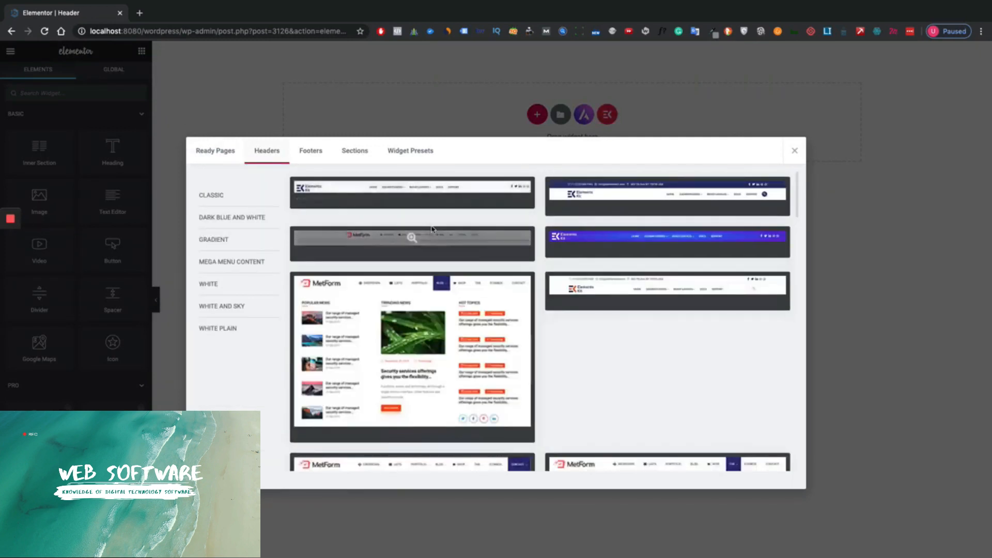
{"action": "scroll", "coordinate": [625, 297], "scroll_direction": "down", "scroll_amount": 5}
{"action": "scroll", "coordinate": [671, 312], "scroll_direction": "down", "scroll_amount": 5}
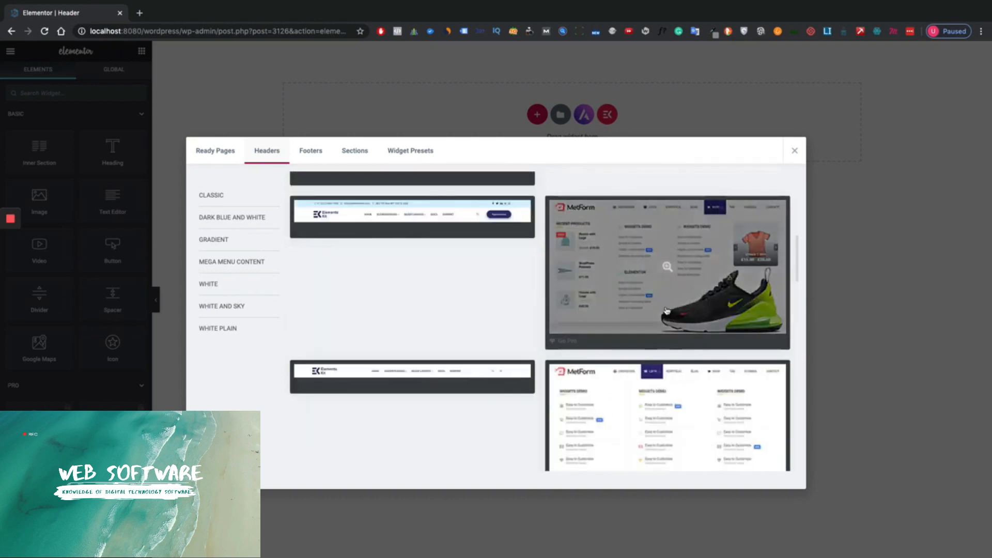
{"action": "scroll", "coordinate": [603, 292], "scroll_direction": "down", "scroll_amount": 5}
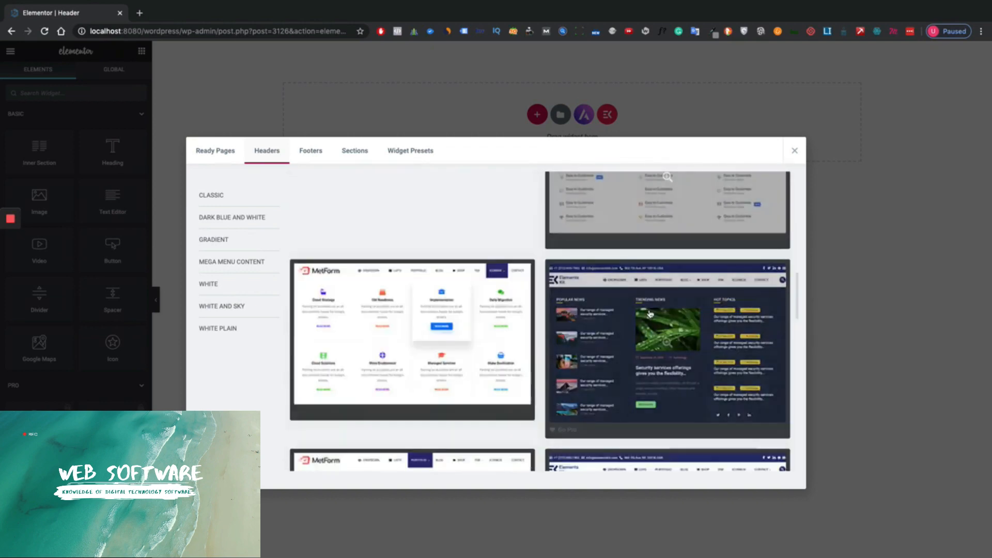
{"action": "scroll", "coordinate": [522, 274], "scroll_direction": "up", "scroll_amount": 6}
{"action": "scroll", "coordinate": [513, 283], "scroll_direction": "up", "scroll_amount": 3}
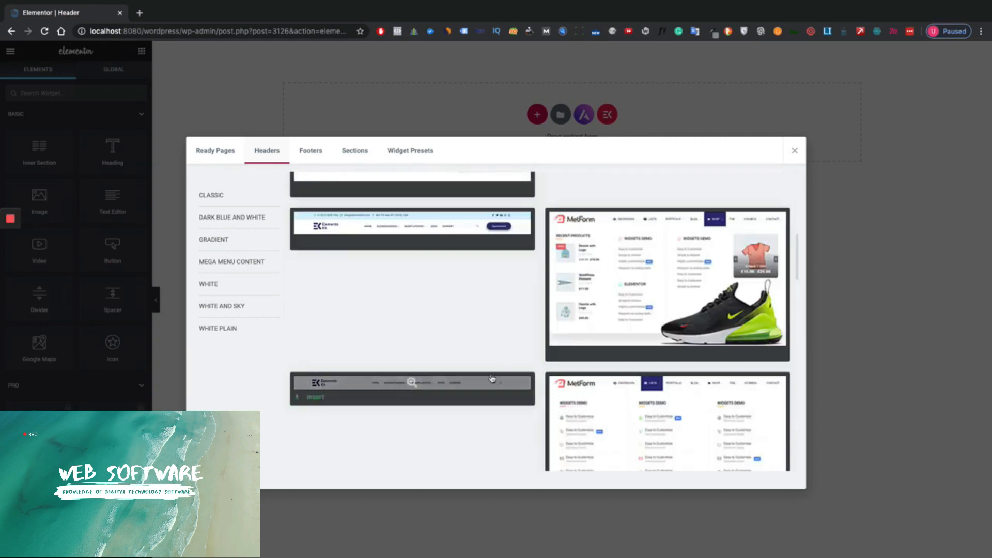
{"action": "scroll", "coordinate": [341, 356], "scroll_direction": "up", "scroll_amount": 3}
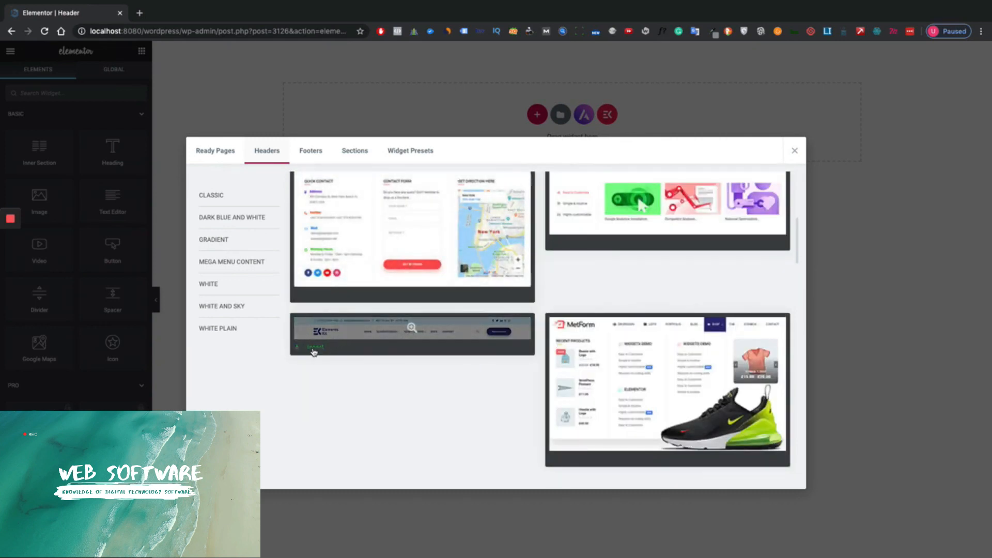
{"action": "left_click", "coordinate": [314, 349]}
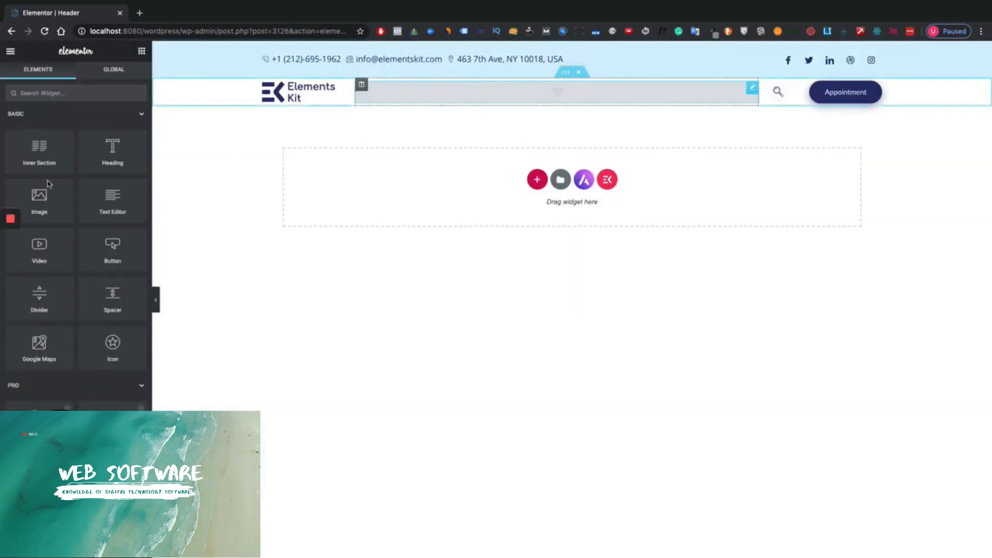
{"action": "left_click", "coordinate": [106, 161]}
- Set the header menu to Menu 1 and copy the Shop Now green #8bc349 with Eye Dropper
{"action": "left_click", "coordinate": [88, 169]}
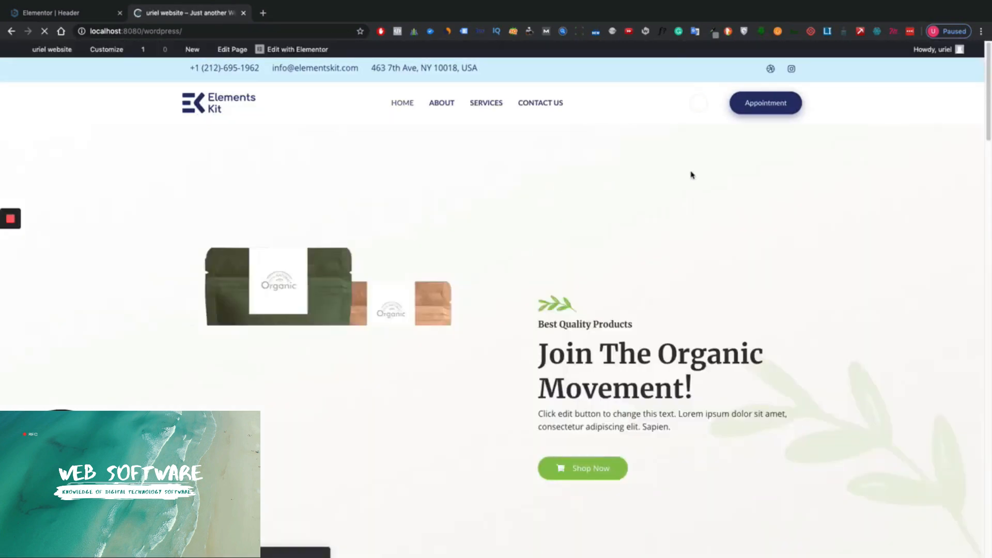
{"action": "left_click", "coordinate": [716, 37]}
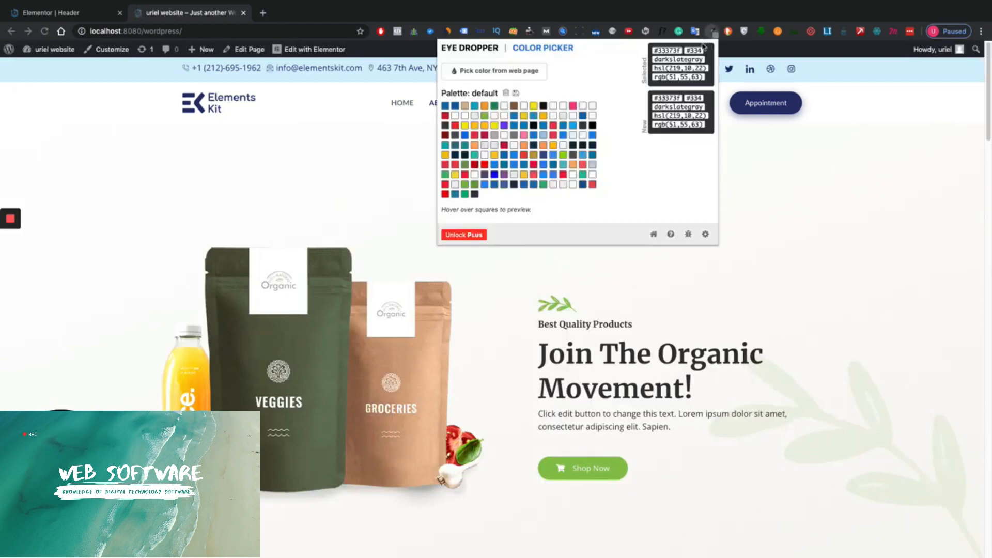
{"action": "left_click", "coordinate": [465, 70]}
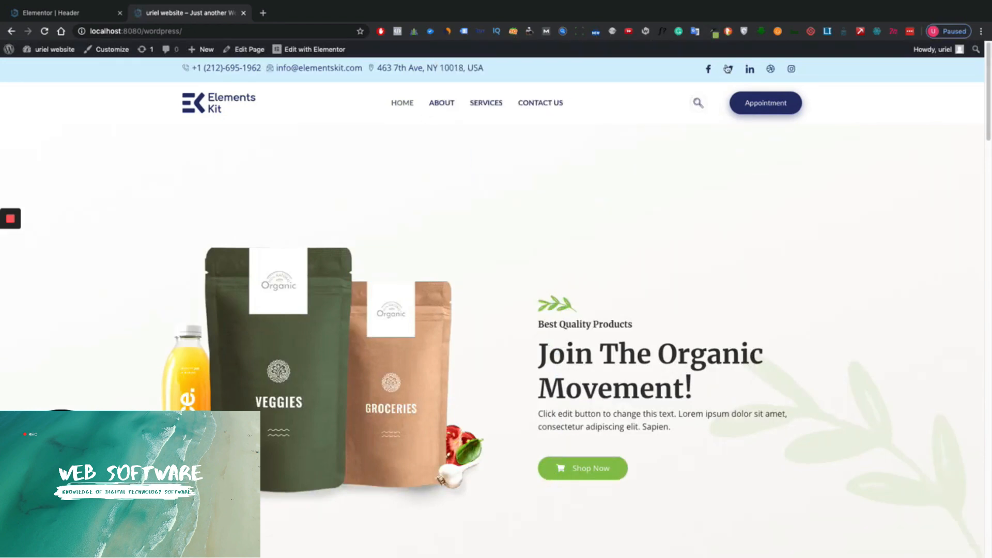
{"action": "left_click", "coordinate": [715, 31]}
{"action": "left_click_drag", "start_coordinate": [681, 54], "coordinate": [653, 54]}
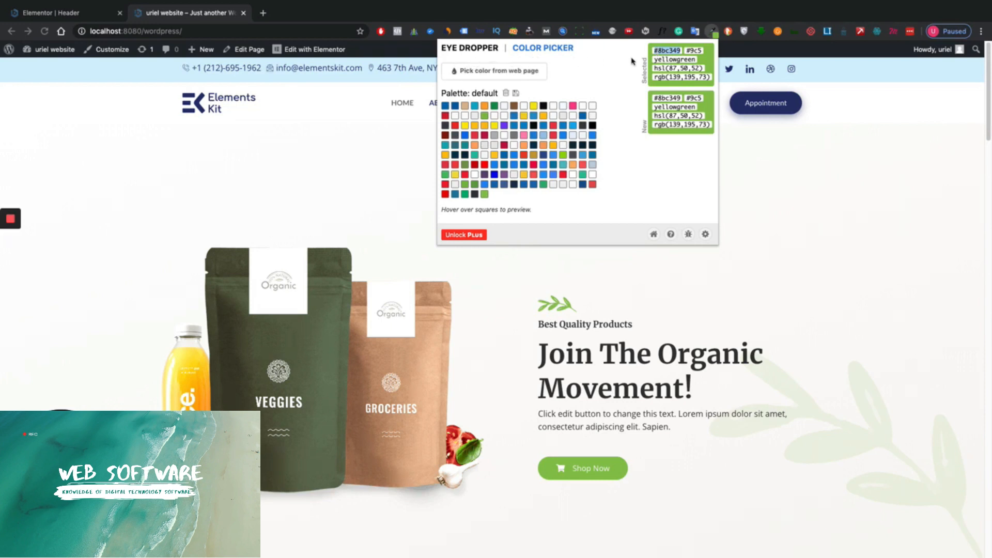
{"action": "left_click", "coordinate": [361, 171]}
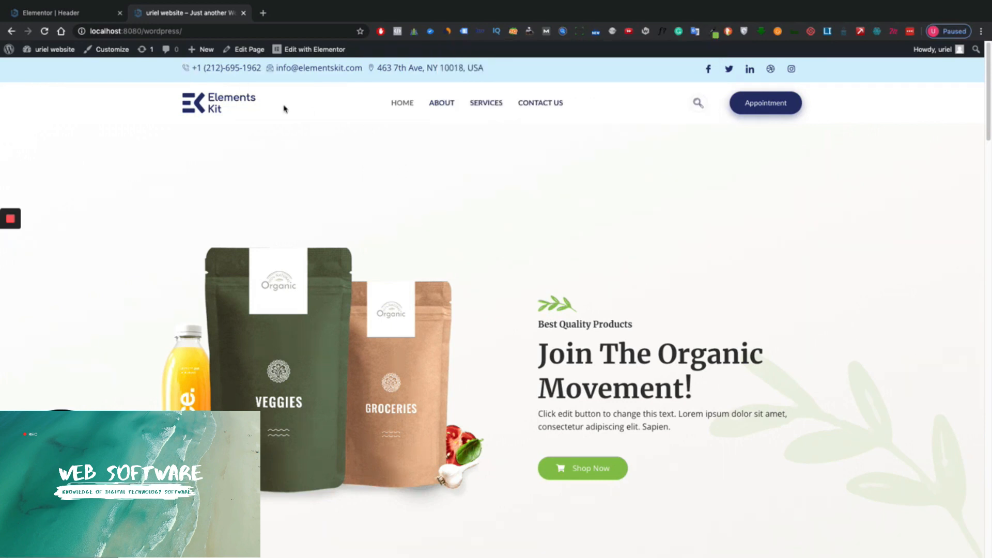
- Paste the sampled green #8bc349 as the top contact bar section's background colour
{"action": "left_click", "coordinate": [62, 7]}
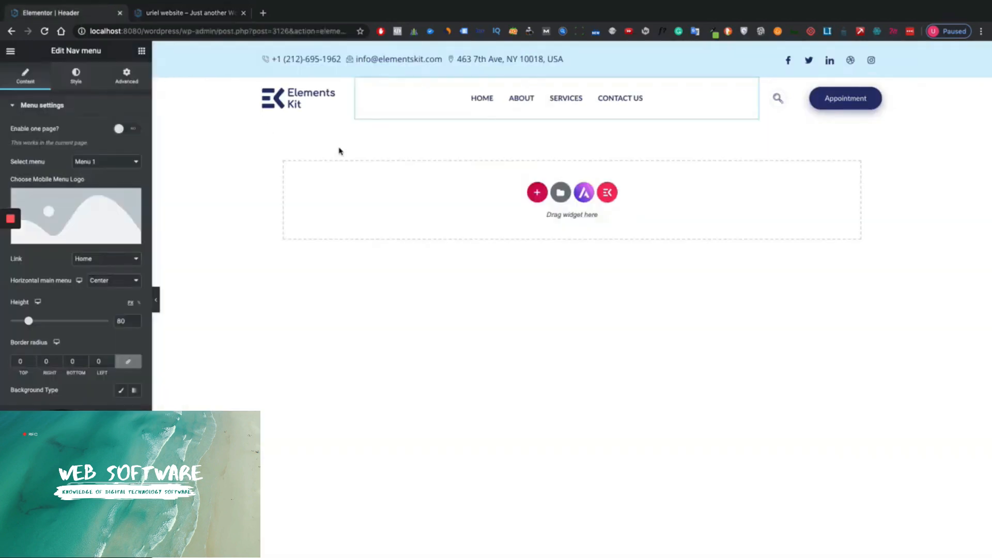
{"action": "left_click", "coordinate": [559, 61]}
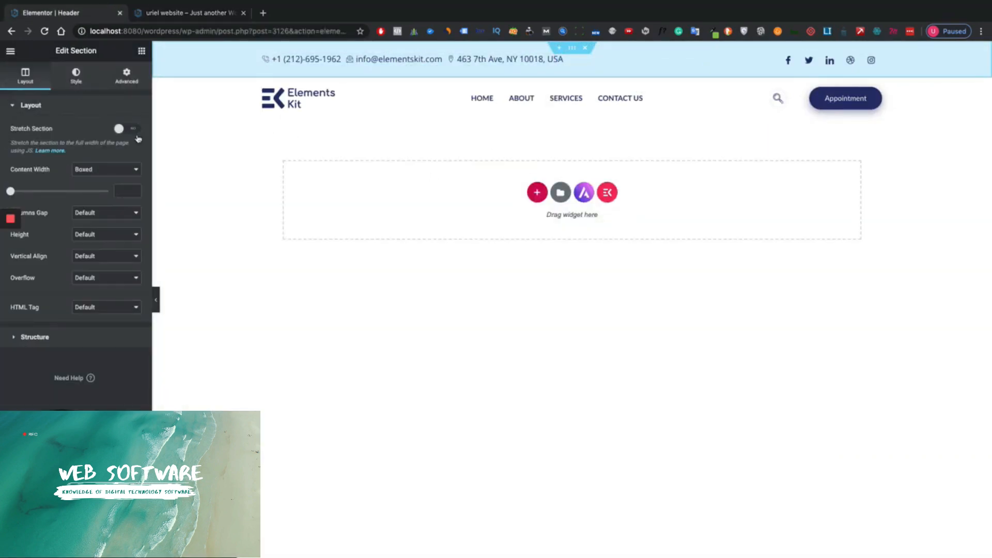
{"action": "left_click", "coordinate": [76, 76]}
{"action": "left_click", "coordinate": [135, 175]}
{"action": "type", "text": "#8bc34a"}
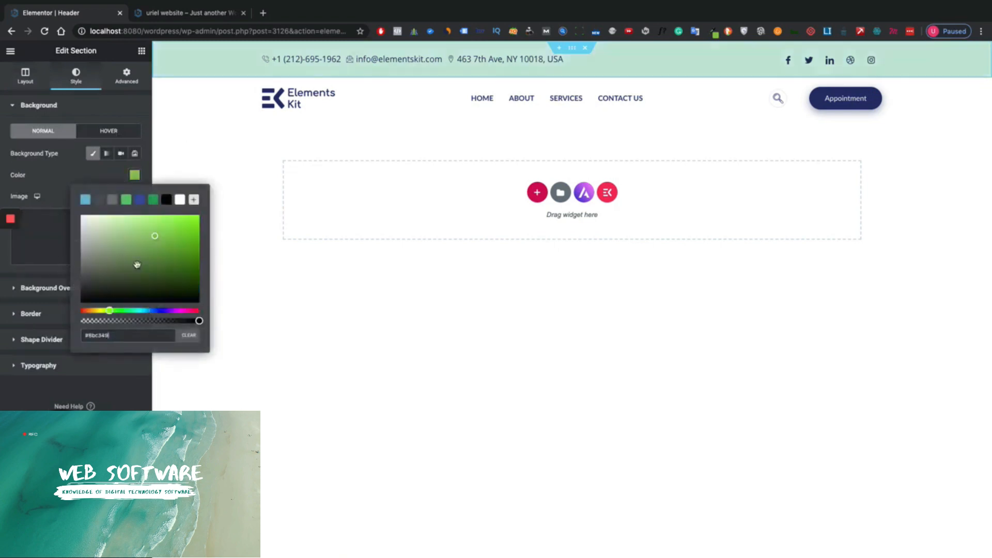
{"action": "left_click", "coordinate": [559, 173]}
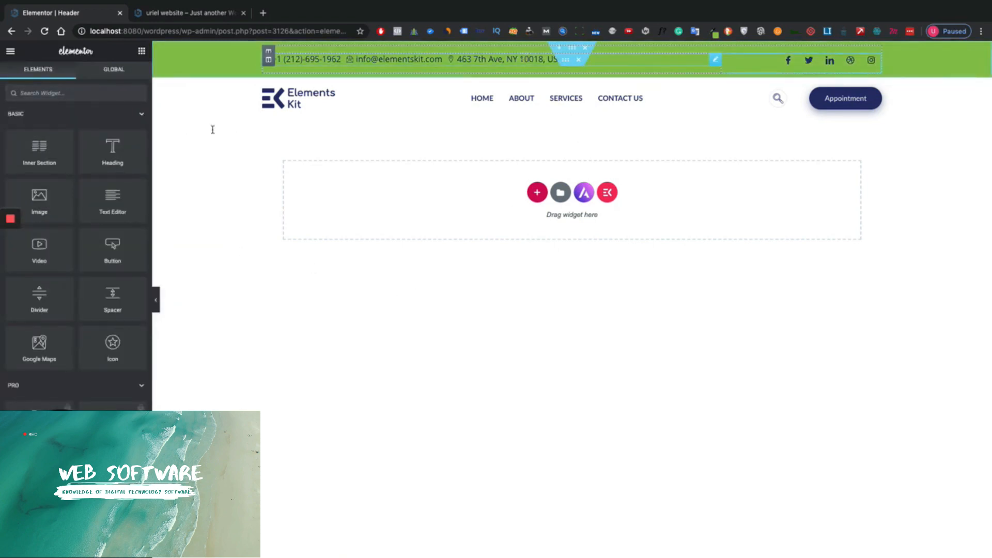
{"action": "left_click", "coordinate": [564, 59]}
{"action": "left_click", "coordinate": [87, 82]}
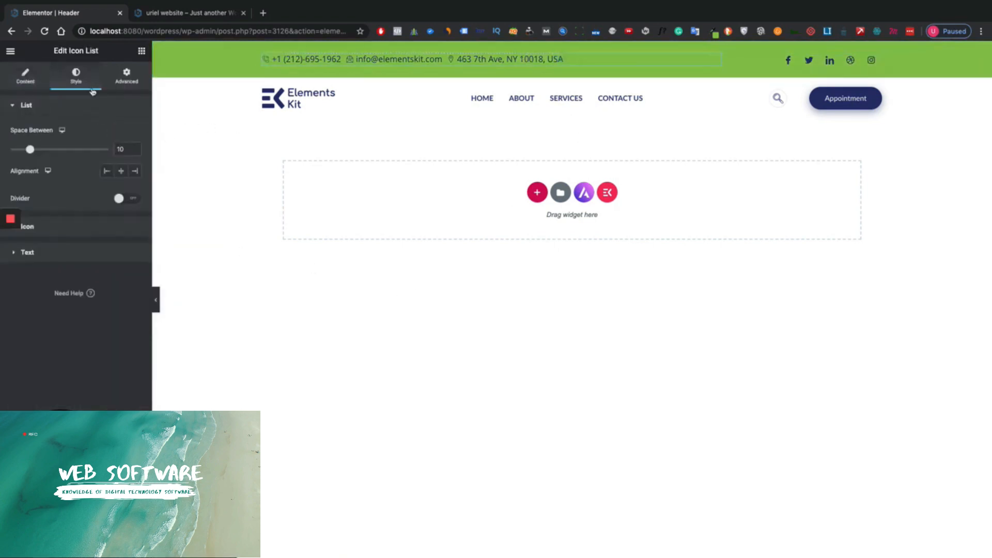
- Make the top bar's contact icons and contact text white
{"action": "left_click", "coordinate": [78, 227]}
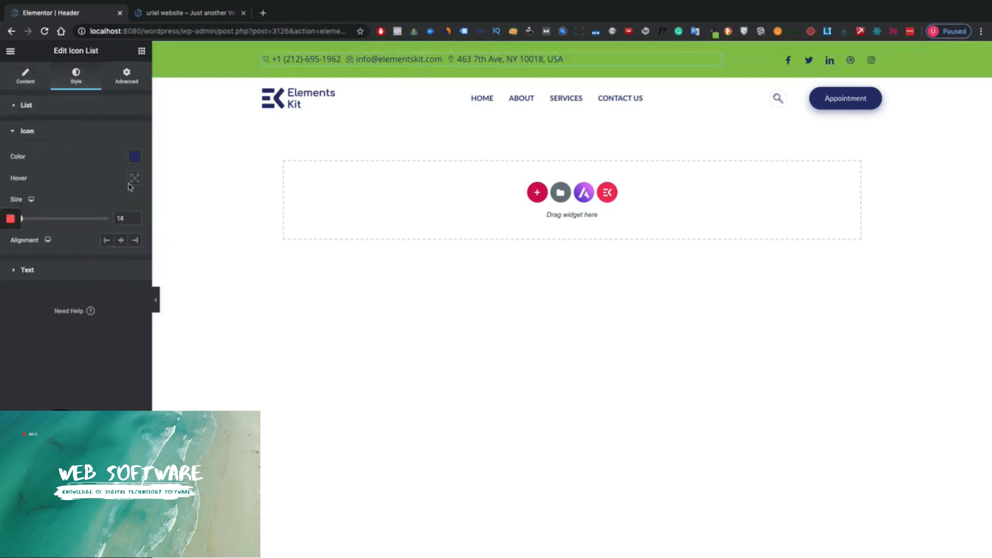
{"action": "left_click", "coordinate": [134, 156]}
{"action": "left_click", "coordinate": [179, 180]}
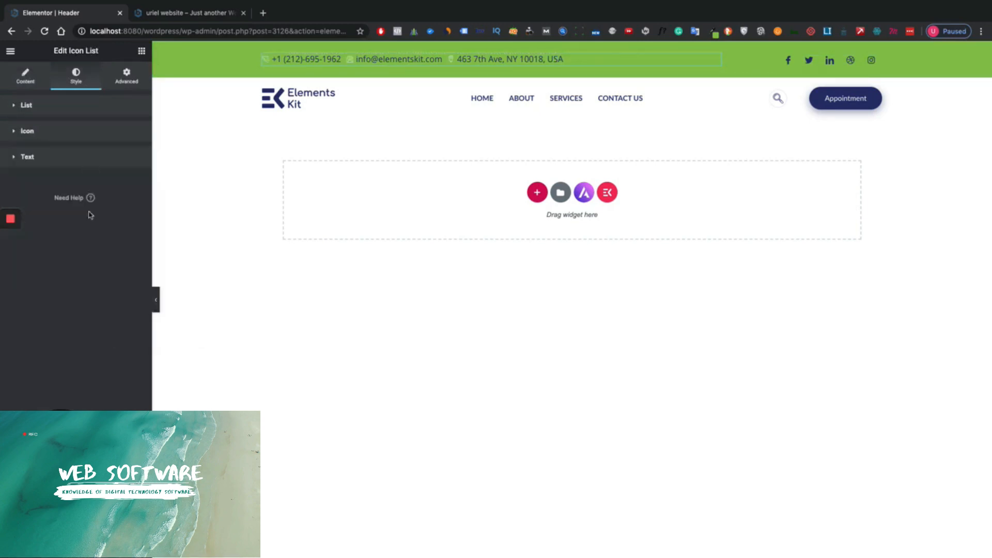
{"action": "left_click", "coordinate": [74, 160]}
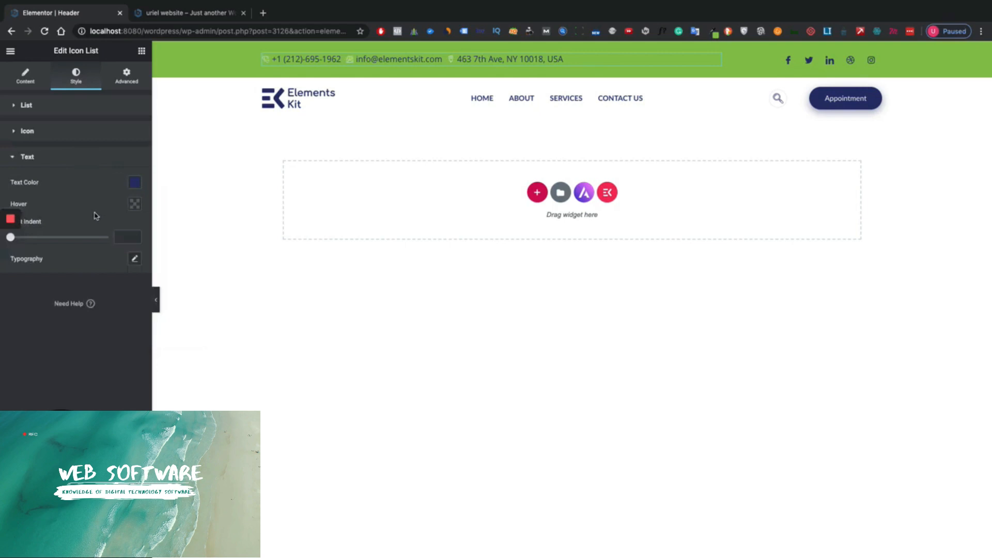
{"action": "left_click", "coordinate": [134, 184]}
{"action": "left_click", "coordinate": [180, 207]}
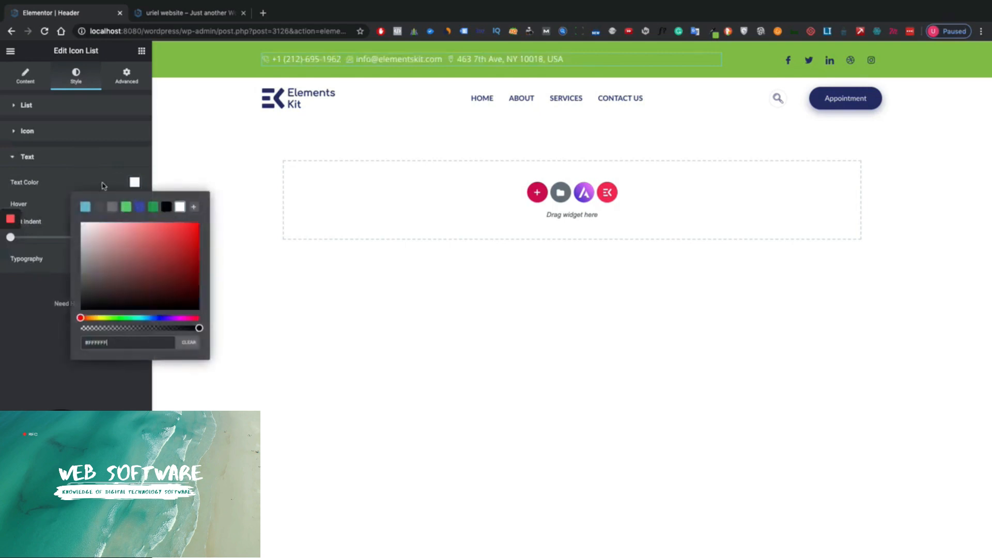
{"action": "left_click", "coordinate": [449, 308]}
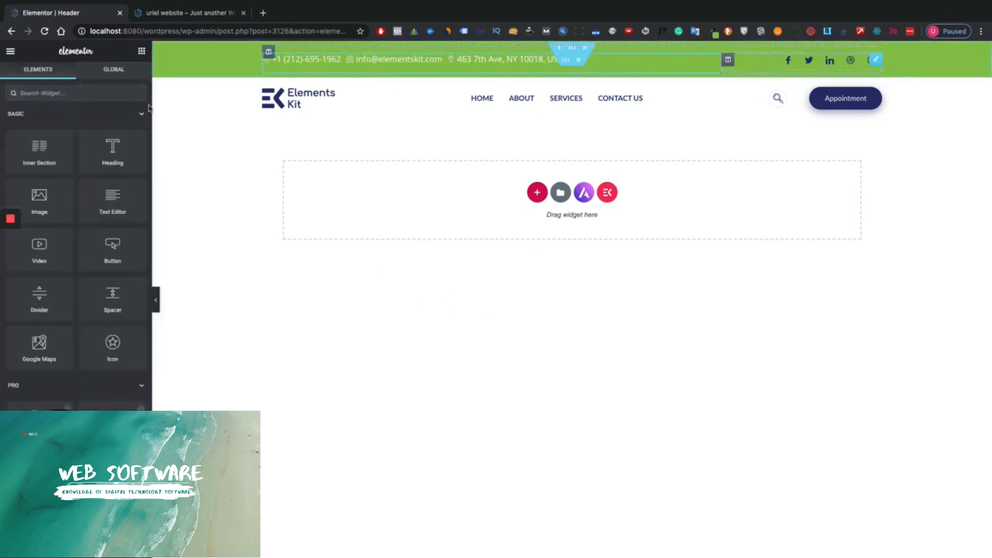
- Select the social icons widget, review its styling, and keep the icon-only display style
{"action": "left_click", "coordinate": [779, 66]}
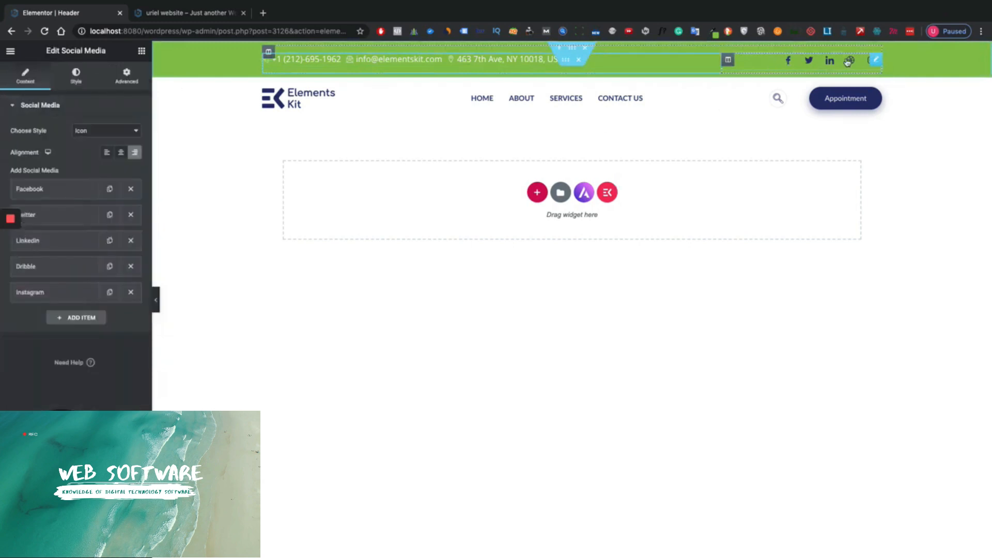
{"action": "left_click", "coordinate": [76, 76]}
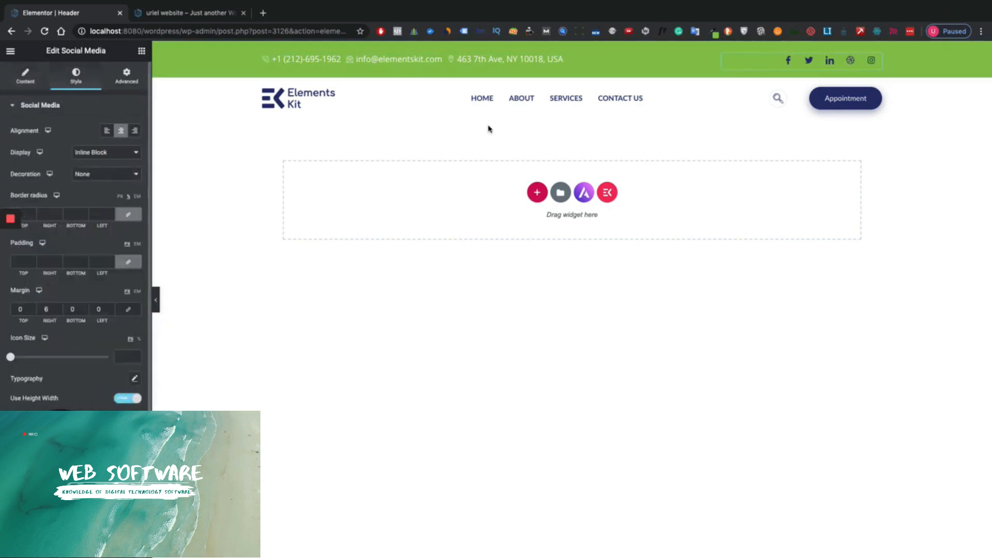
{"action": "scroll", "coordinate": [81, 254], "scroll_direction": "down", "scroll_amount": 1}
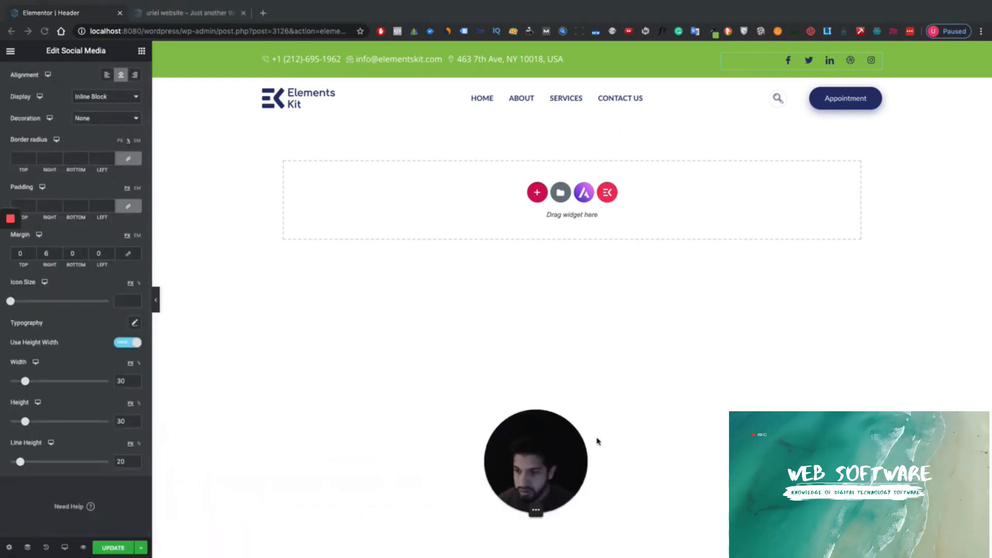
{"action": "scroll", "coordinate": [95, 122], "scroll_direction": "up", "scroll_amount": 1}
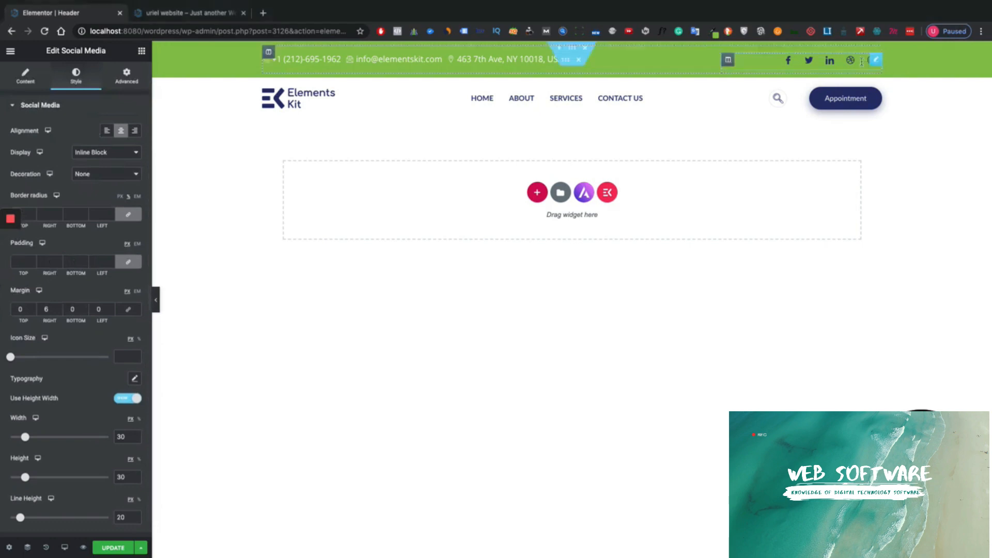
{"action": "scroll", "coordinate": [103, 246], "scroll_direction": "down", "scroll_amount": 1}
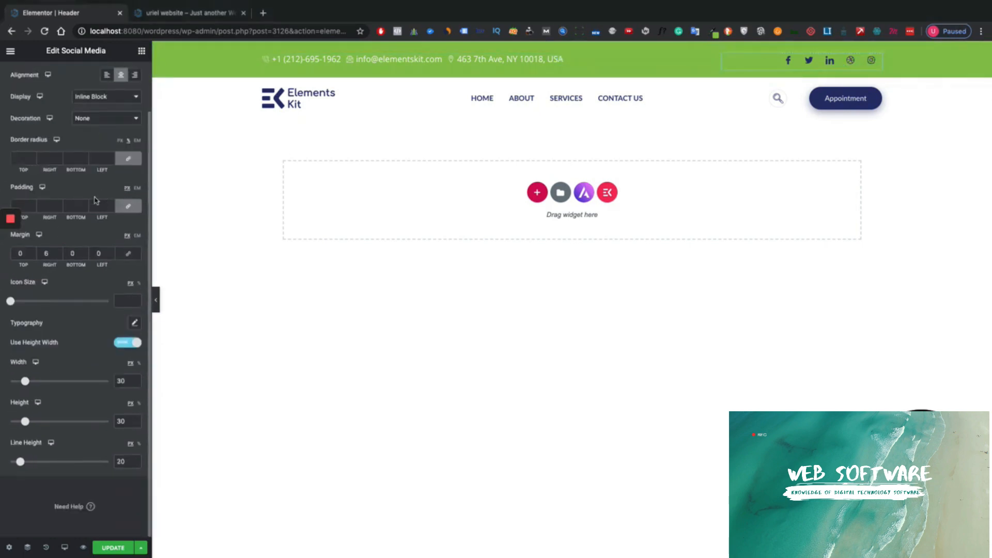
{"action": "scroll", "coordinate": [61, 359], "scroll_direction": "up", "scroll_amount": 1}
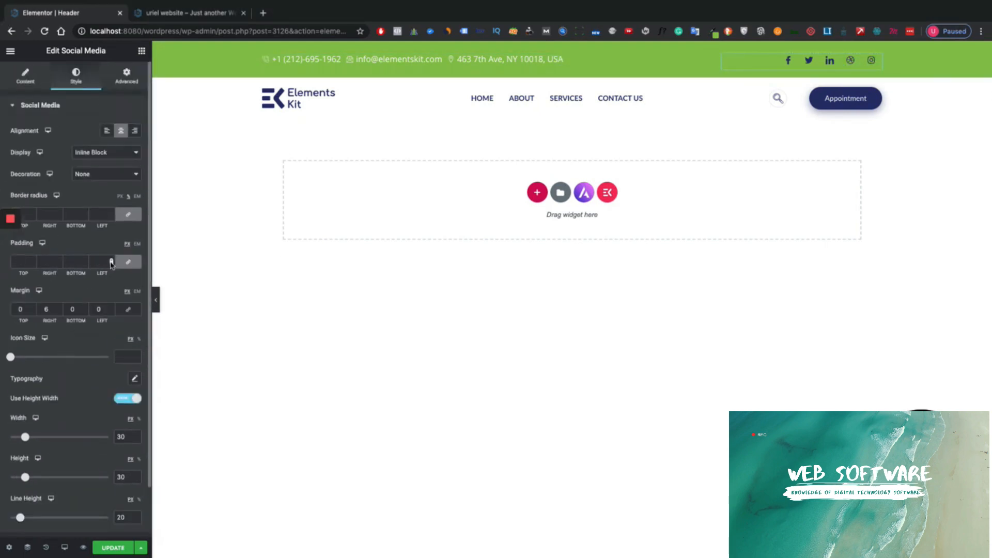
{"action": "left_click", "coordinate": [32, 84]}
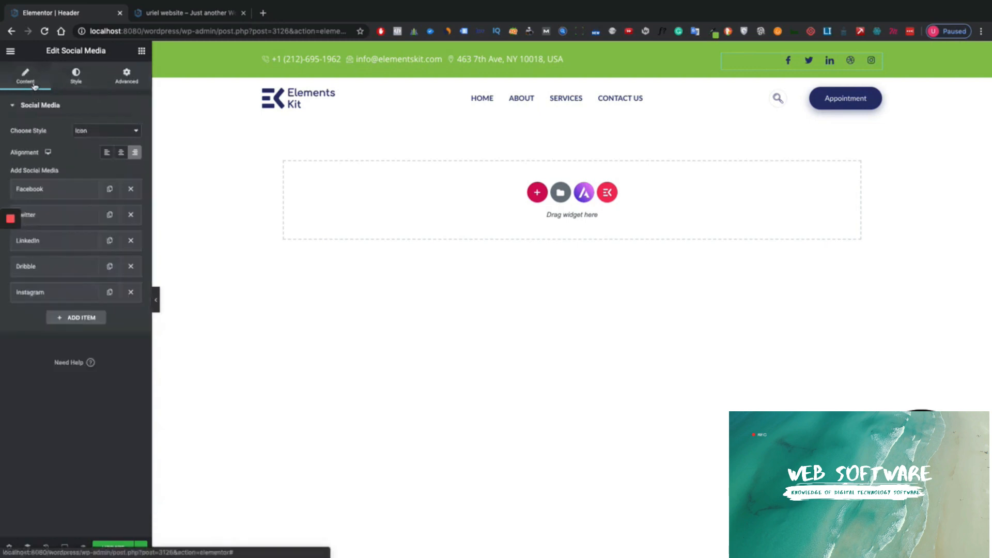
{"action": "left_click", "coordinate": [93, 131]}
{"action": "left_click", "coordinate": [94, 131]}
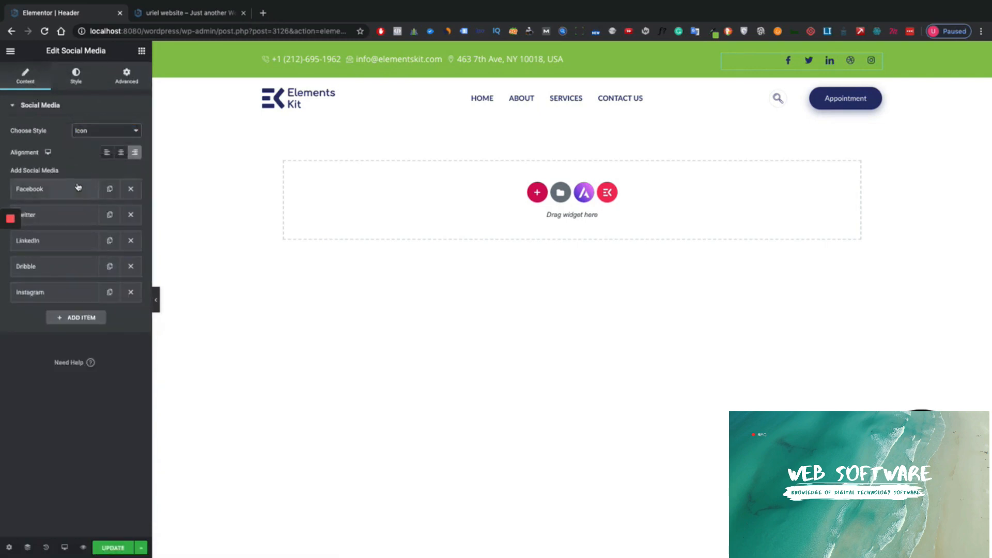
- Make the Facebook and Twitter social icons white
{"action": "left_click", "coordinate": [78, 188]}
{"action": "left_click", "coordinate": [131, 356]}
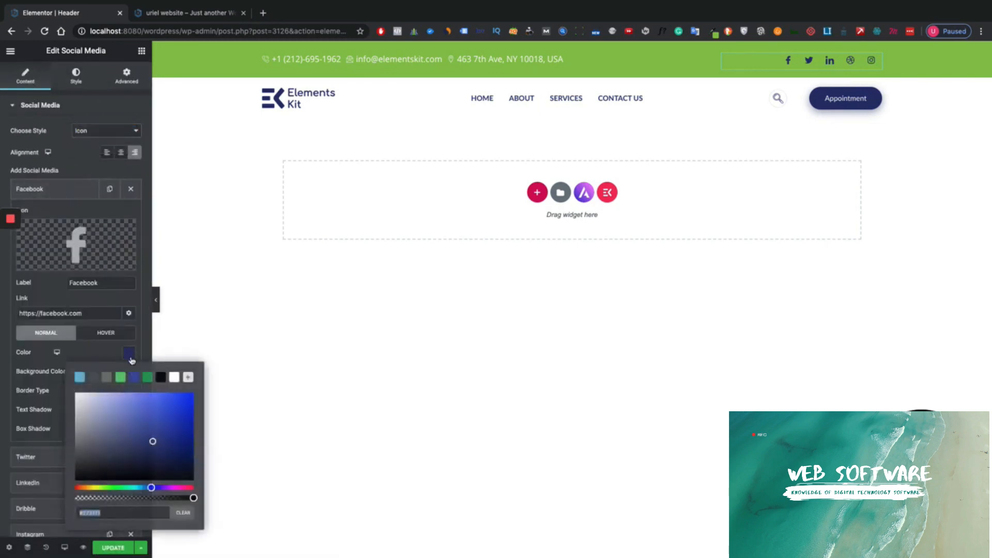
{"action": "left_click", "coordinate": [174, 377]}
{"action": "left_click", "coordinate": [92, 192]}
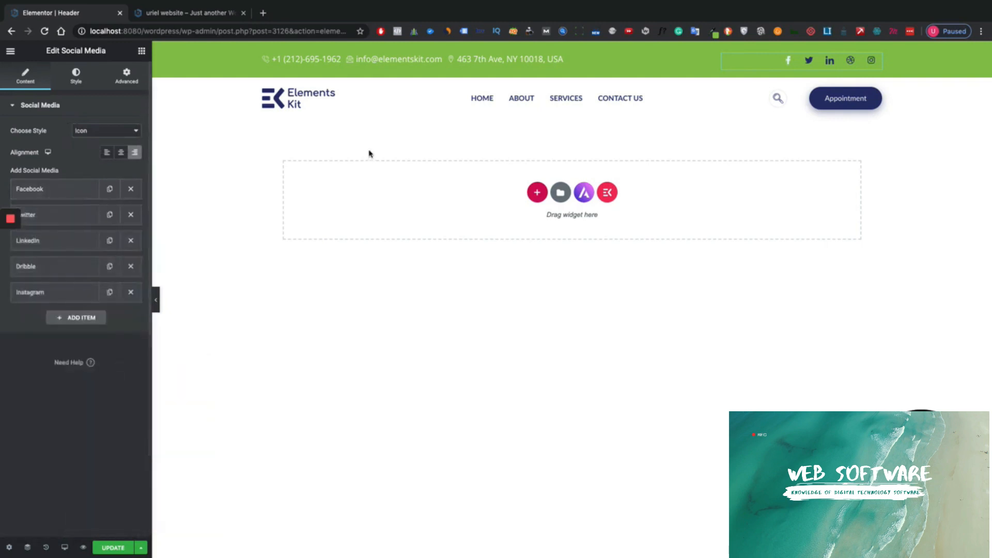
{"action": "left_click", "coordinate": [67, 217]}
{"action": "left_click", "coordinate": [129, 378]}
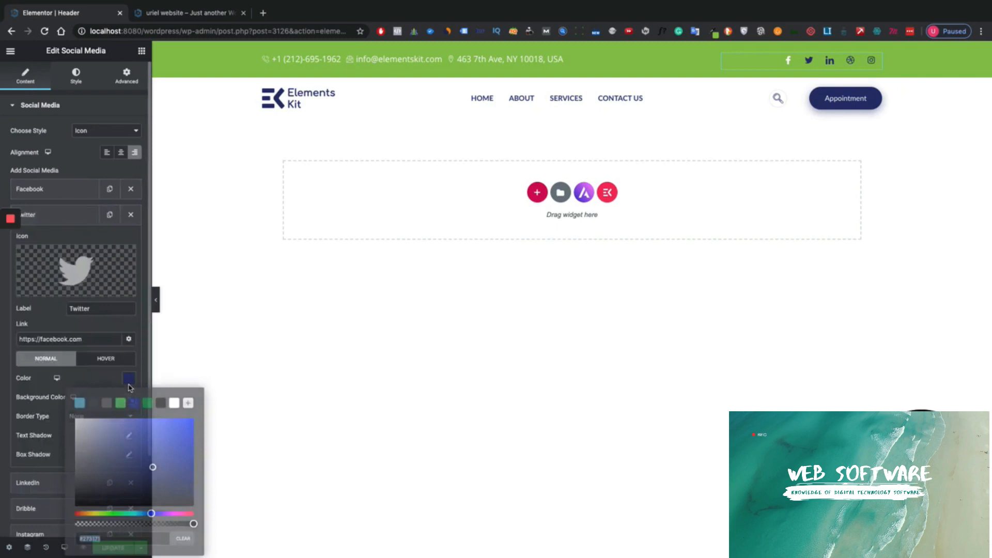
{"action": "left_click", "coordinate": [174, 403]}
{"action": "left_click", "coordinate": [75, 222]}
{"action": "left_click", "coordinate": [74, 223]}
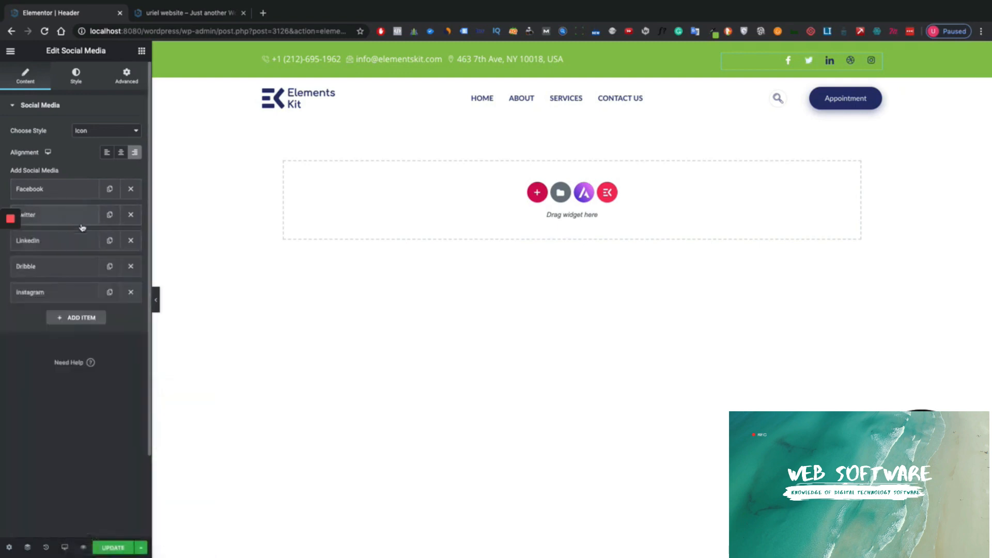
- Delete the Instagram and Dribbble items and make the LinkedIn icon white
{"action": "left_click", "coordinate": [131, 292]}
{"action": "left_click", "coordinate": [131, 266]}
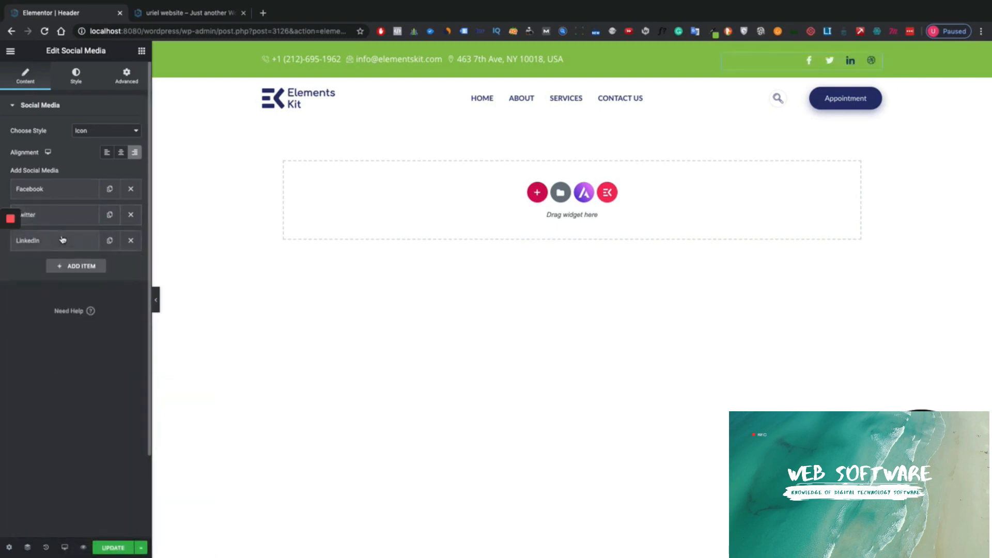
{"action": "left_click", "coordinate": [62, 241]}
{"action": "left_click", "coordinate": [129, 404]}
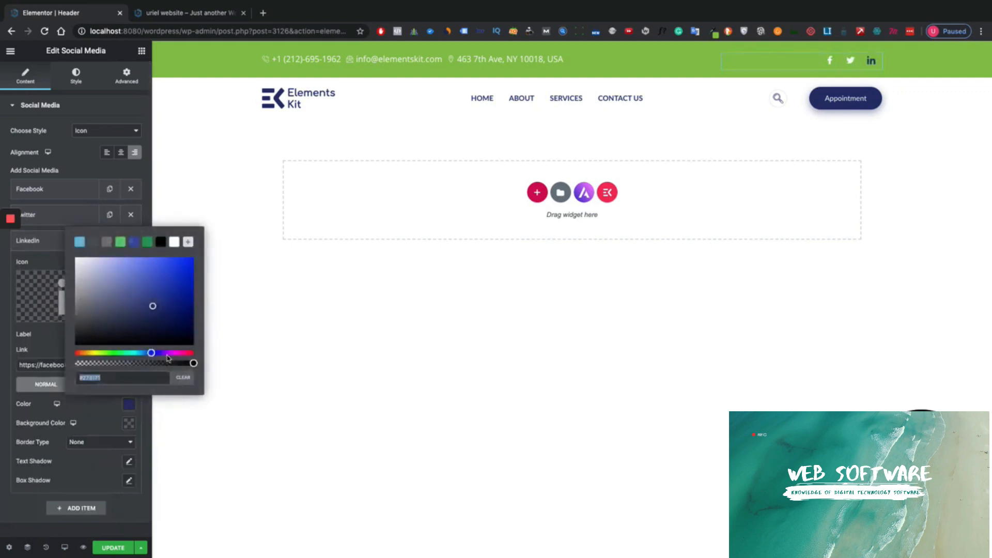
{"action": "left_click", "coordinate": [174, 243]}
{"action": "left_click", "coordinate": [259, 140]}
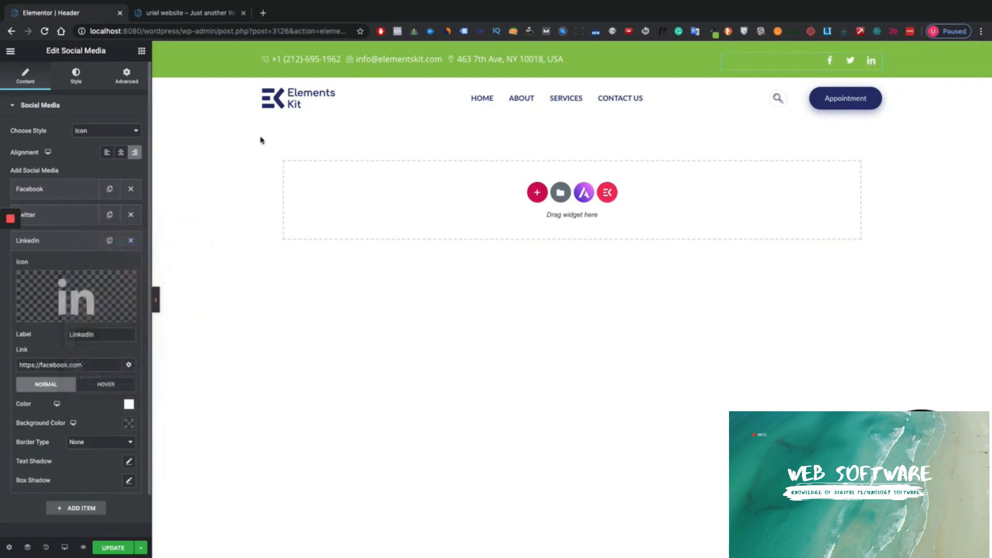
{"action": "left_click", "coordinate": [270, 95]}
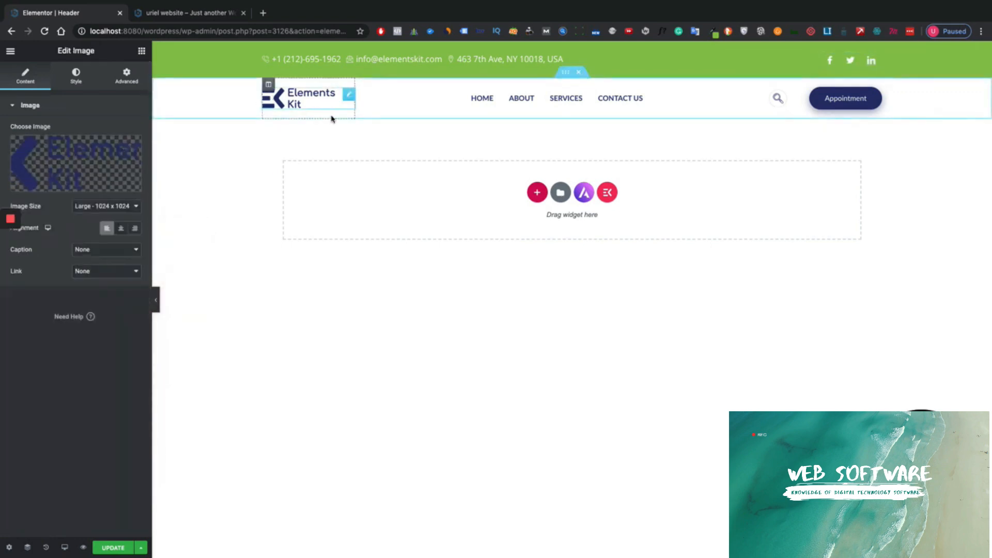
- Leave the logo image unchanged and align the Nav menu items to the right
{"action": "left_click", "coordinate": [50, 167]}
{"action": "key", "text": "Escape"}
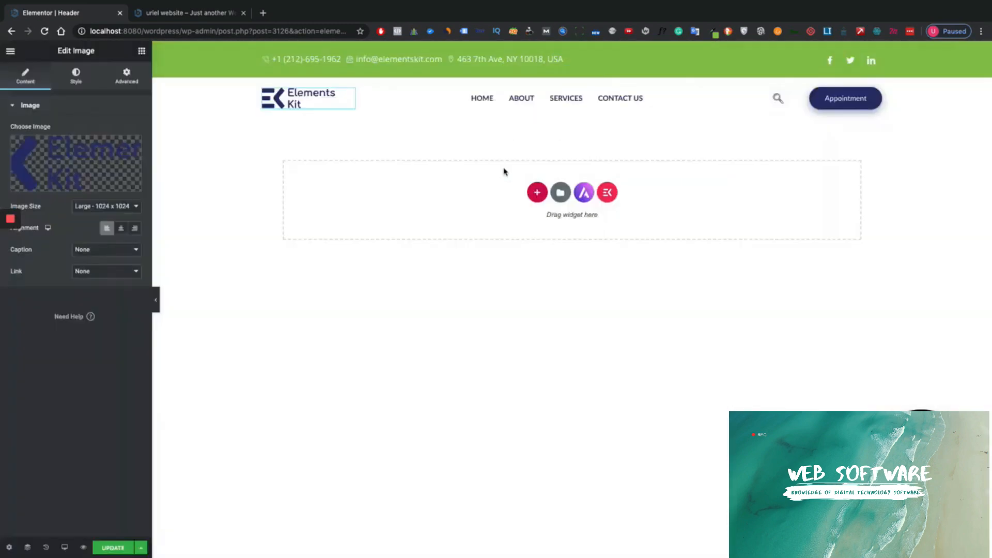
{"action": "left_click", "coordinate": [481, 226]}
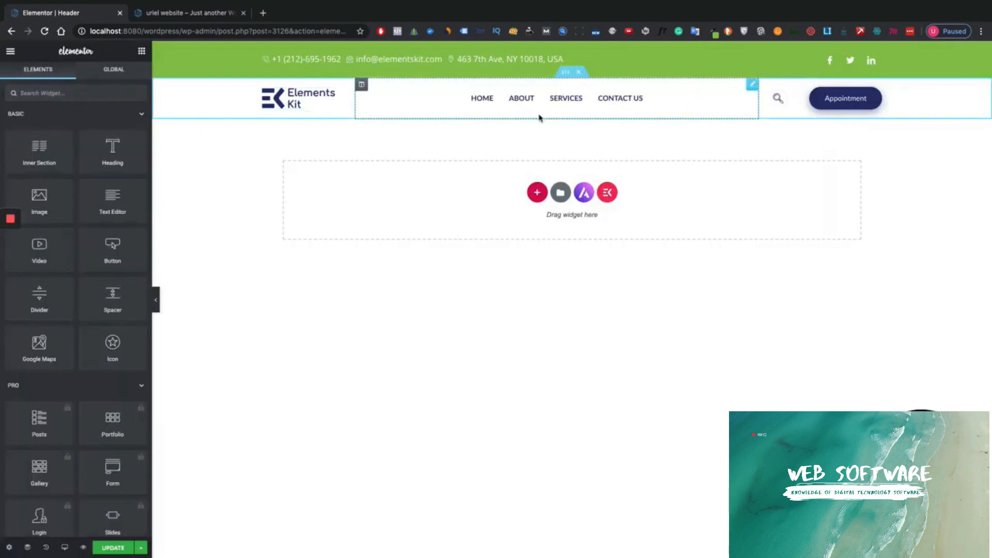
{"action": "left_click", "coordinate": [515, 118]}
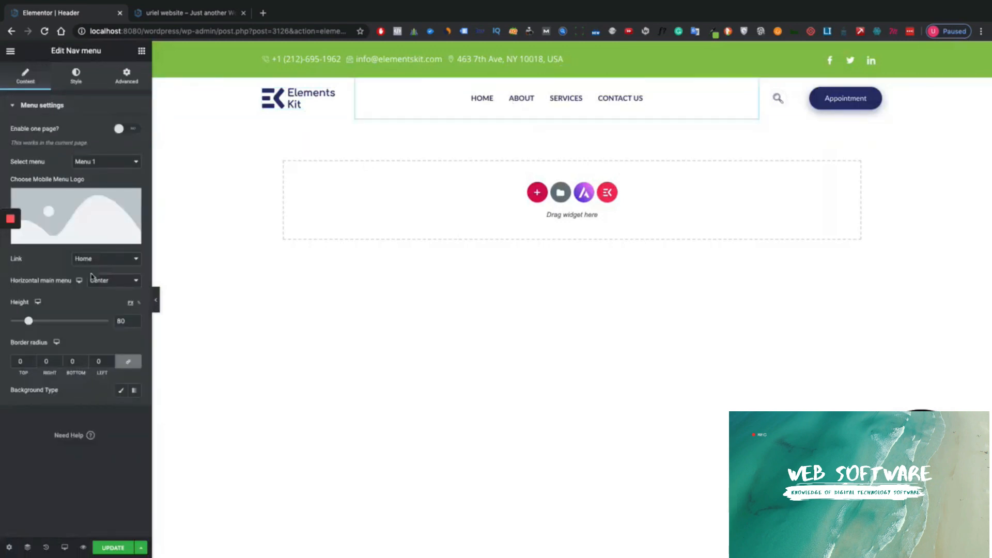
{"action": "left_click", "coordinate": [106, 282]}
{"action": "left_click", "coordinate": [106, 291]}
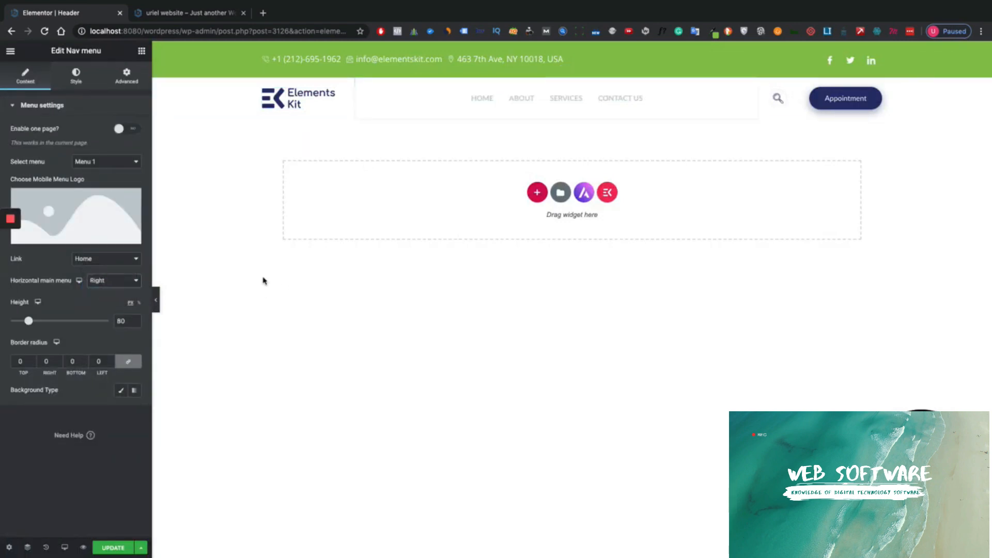
- Give the Appointment button a green background colour and preview the header
{"action": "left_click", "coordinate": [784, 97]}
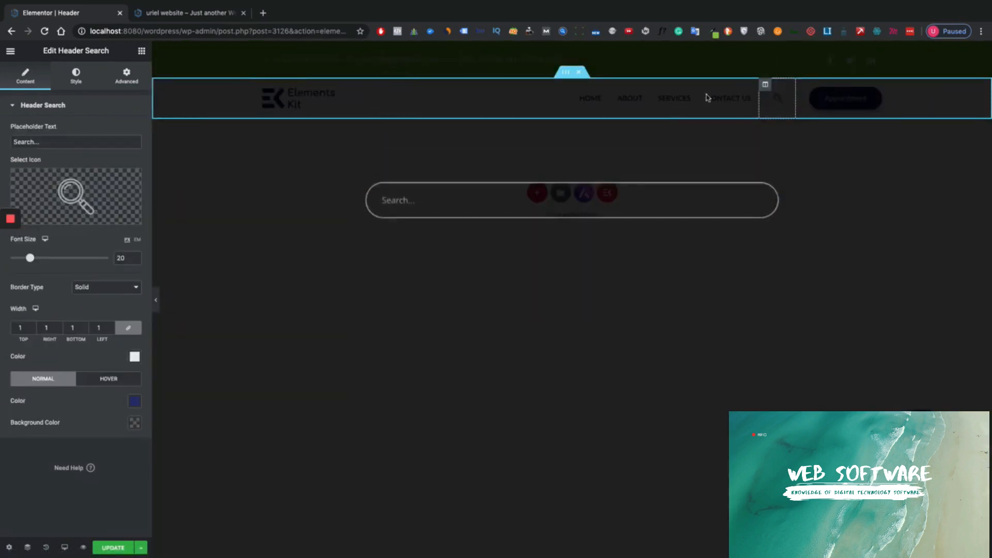
{"action": "left_click", "coordinate": [962, 65]}
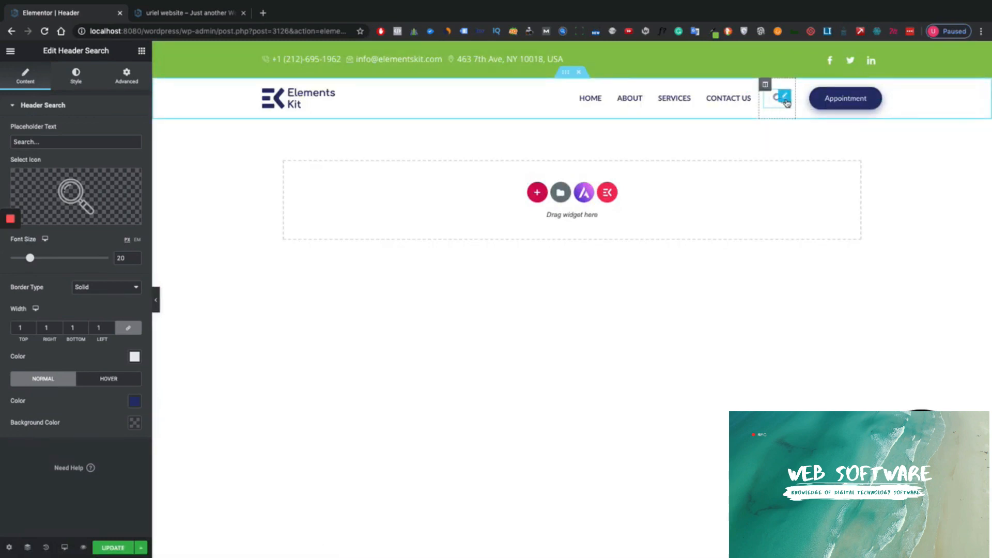
{"action": "left_click", "coordinate": [825, 100]}
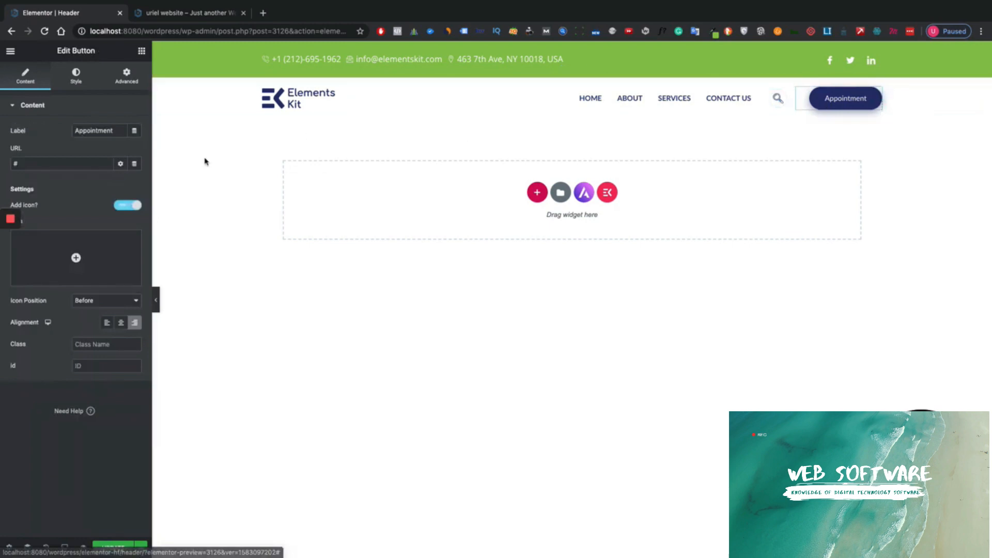
{"action": "left_click", "coordinate": [76, 75]}
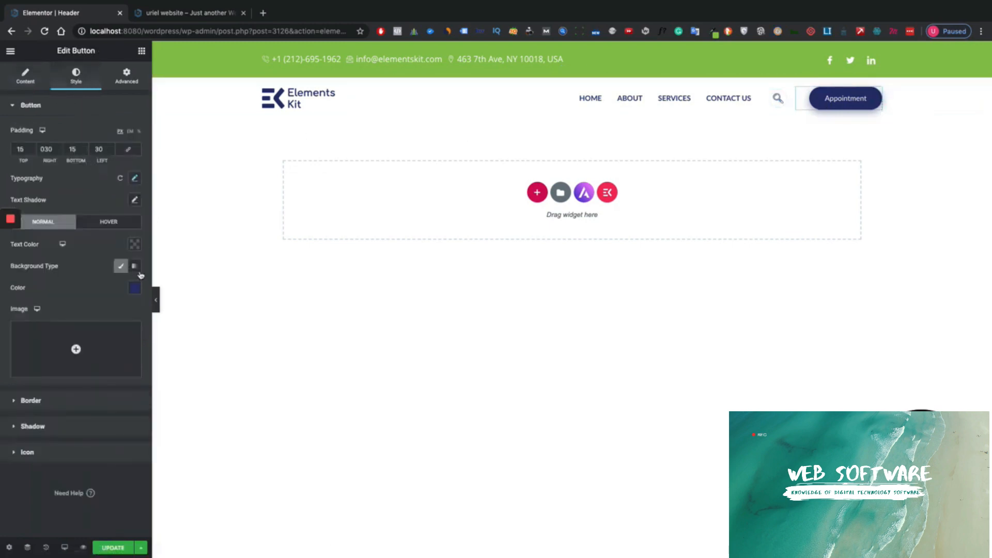
{"action": "left_click", "coordinate": [135, 288]}
{"action": "key", "text": "super+v"}
{"action": "left_click", "coordinate": [91, 246]}
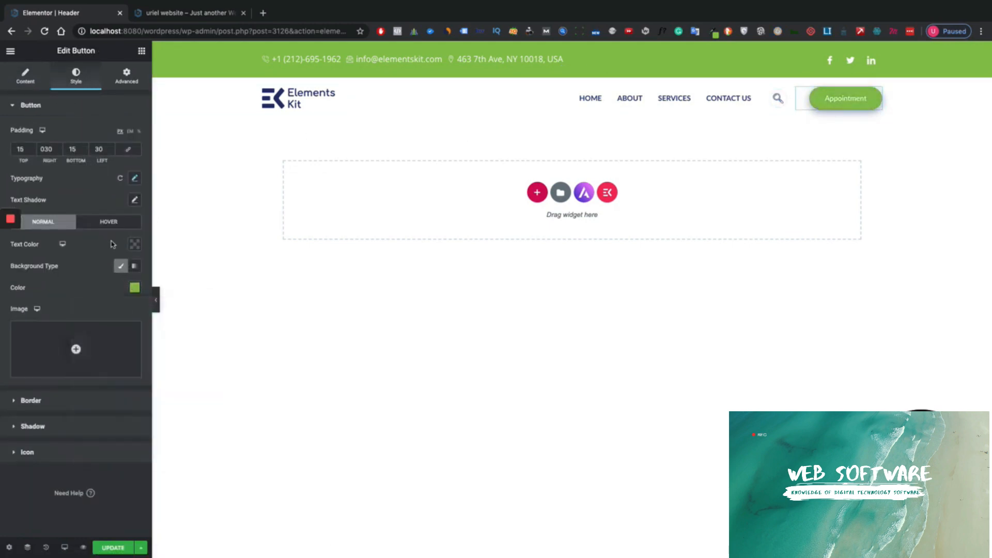
{"action": "left_click", "coordinate": [157, 295]}
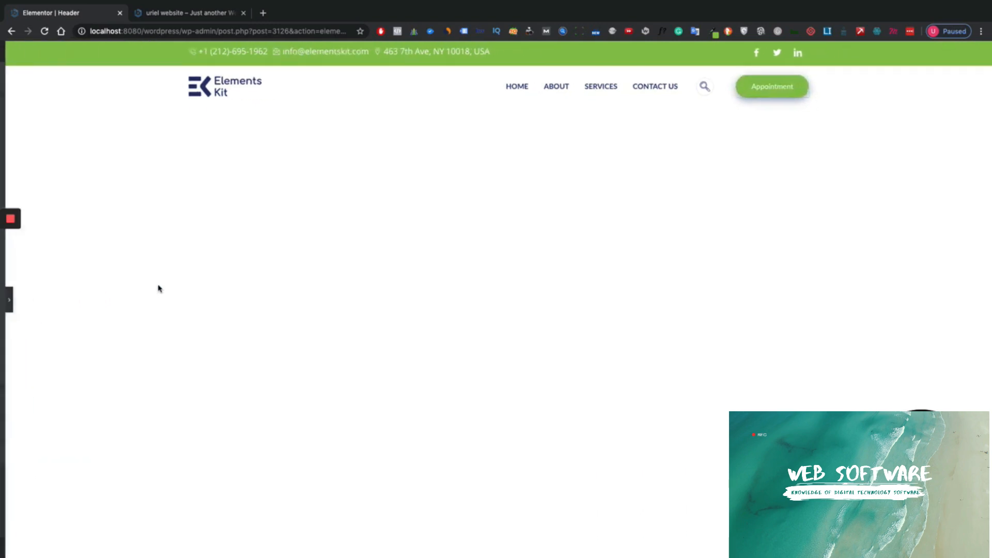
{"action": "left_click", "coordinate": [4, 303]}
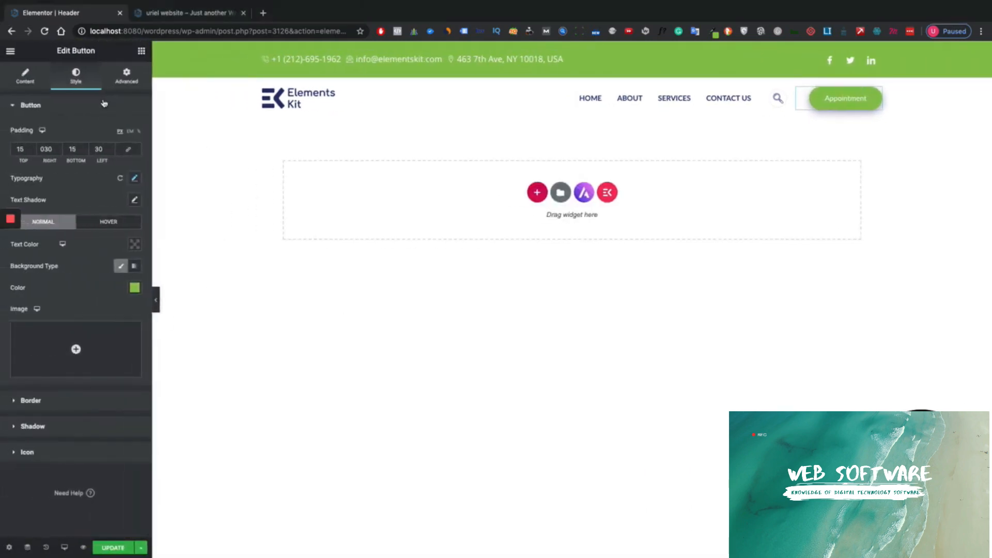
{"action": "left_click", "coordinate": [141, 52]}
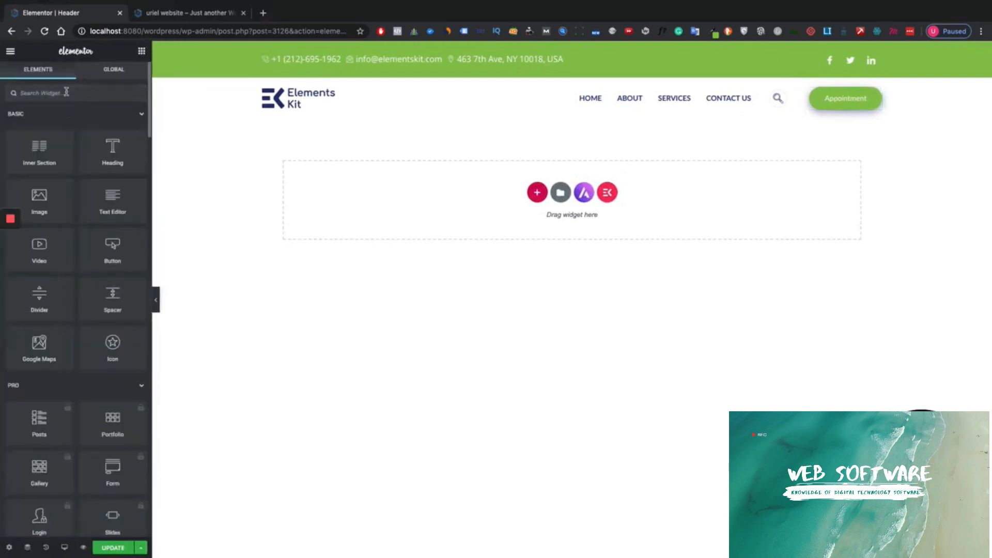
- Search widgets for 'cart' and try dropping Woo Menu Cart Lite into the header
{"action": "left_click", "coordinate": [86, 98]}
{"action": "type", "text": "d"}
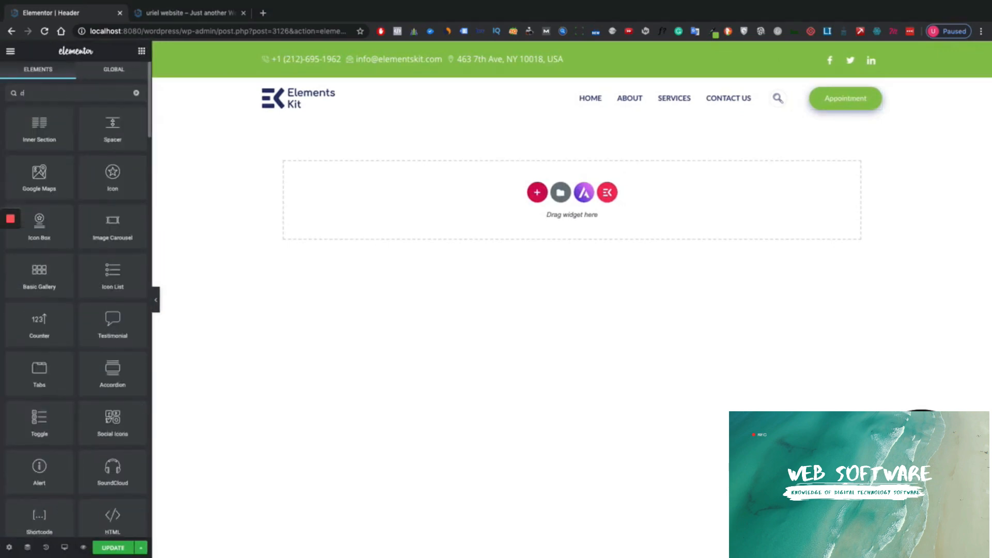
{"action": "key", "text": "BackSpace"}
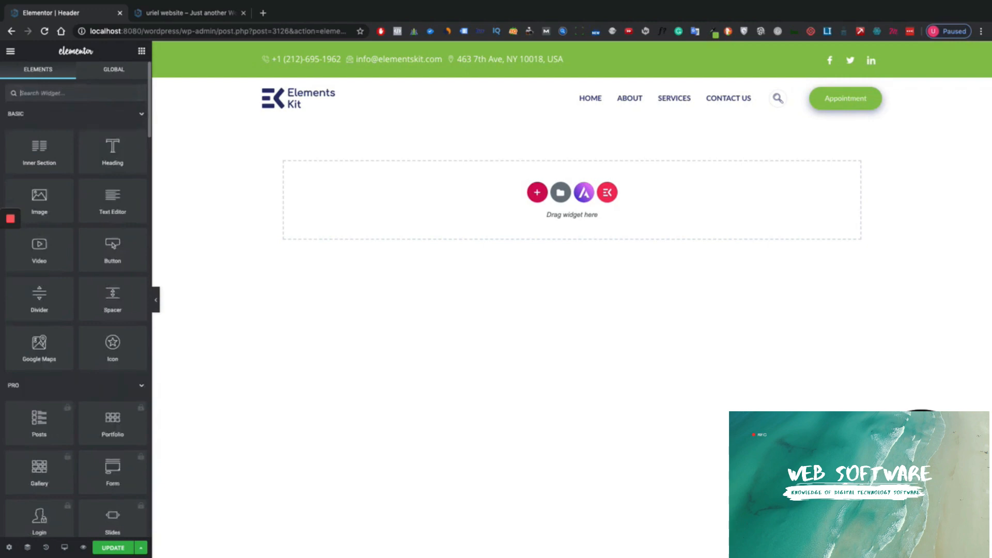
{"action": "type", "text": "cart"}
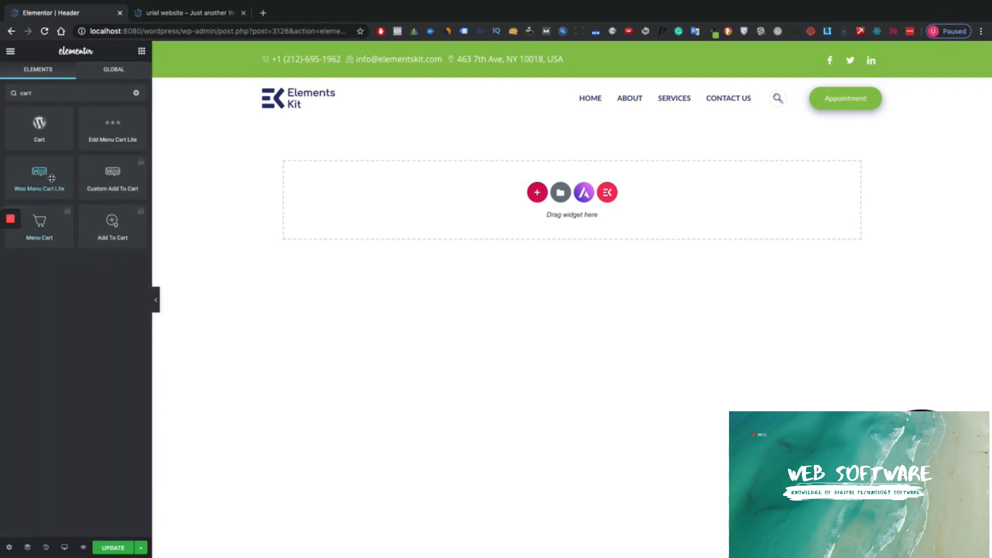
{"action": "left_click_drag", "start_coordinate": [42, 177], "coordinate": [775, 96]}
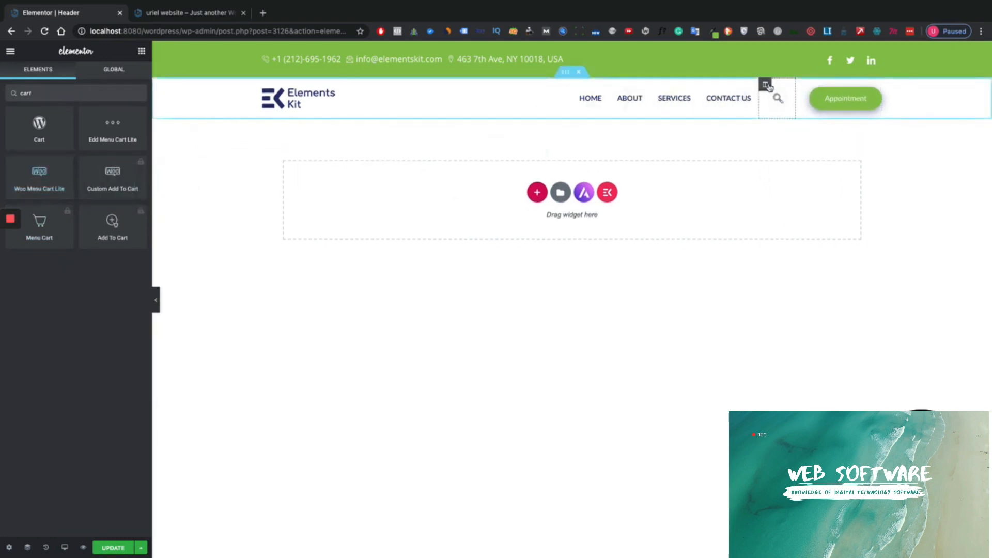
- Add a new column after the search column and resize the menu, search and new columns (about 4.5%)
{"action": "right_click", "coordinate": [769, 86]}
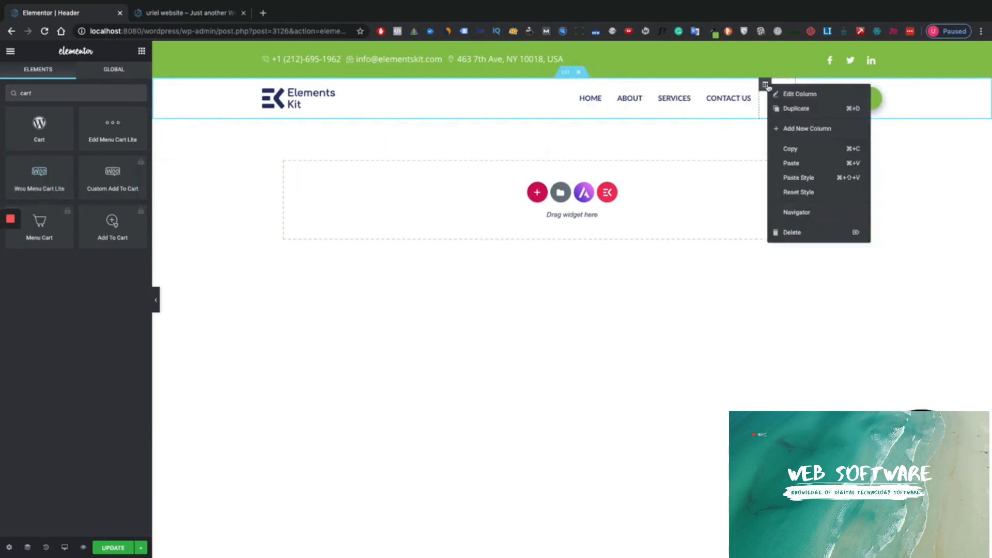
{"action": "left_click", "coordinate": [803, 129]}
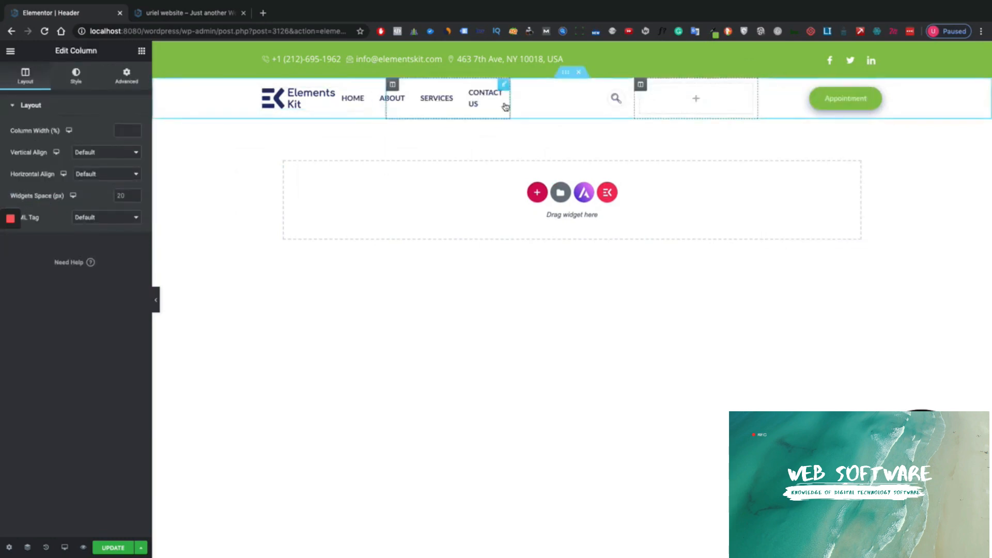
{"action": "left_click_drag", "start_coordinate": [509, 104], "coordinate": [798, 110]}
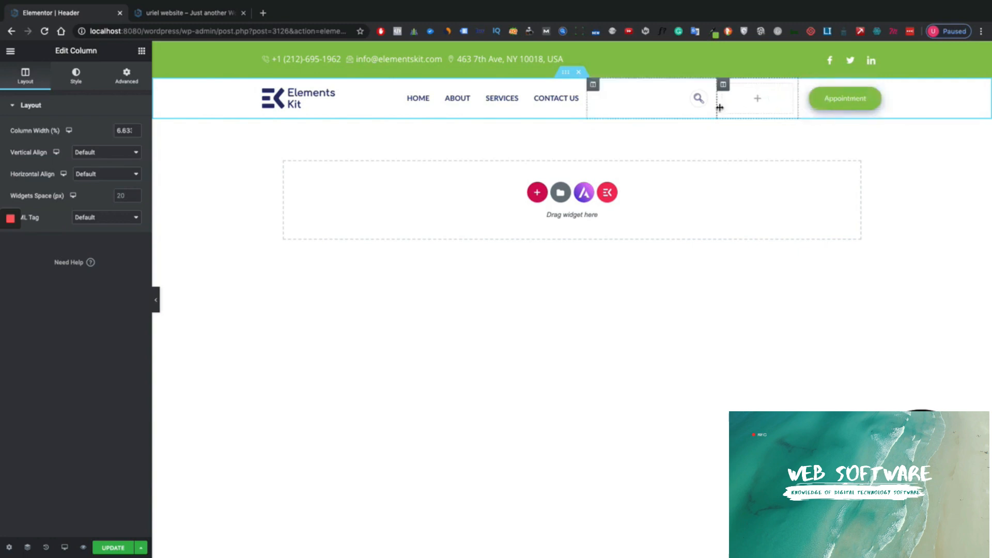
{"action": "left_click_drag", "start_coordinate": [720, 107], "coordinate": [759, 107]}
{"action": "left_click_drag", "start_coordinate": [586, 107], "coordinate": [727, 114]}
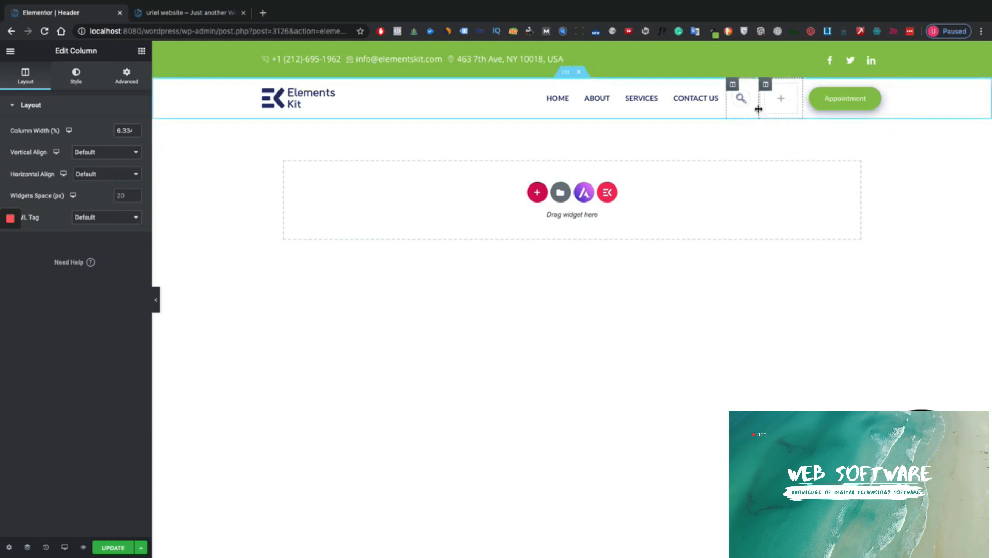
{"action": "mouse_move", "coordinate": [758, 109]}
{"action": "left_mouse_down"}
{"action": "mouse_move", "coordinate": [776, 113]}
{"action": "mouse_move", "coordinate": [744, 114]}
{"action": "left_mouse_up"}
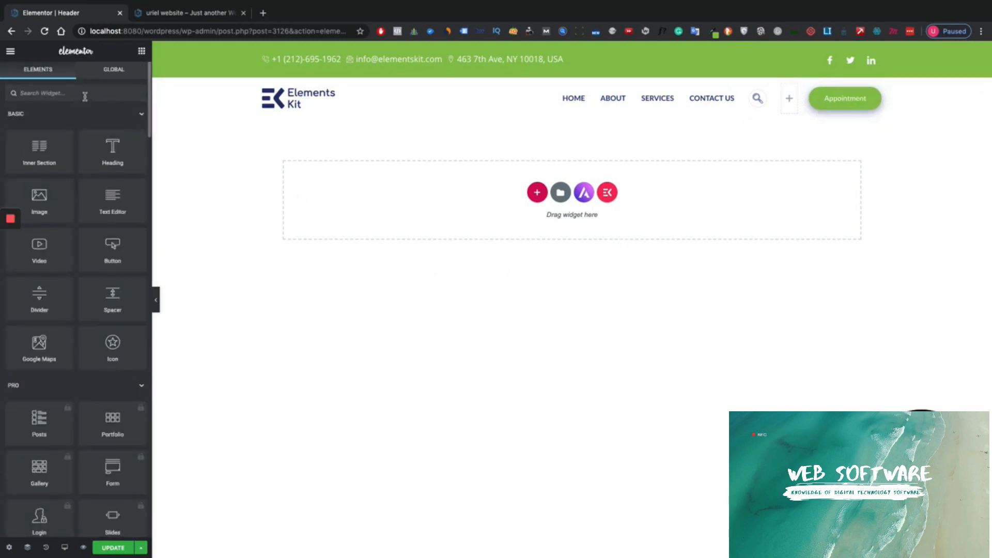
- Find 'cart' in the widget search and place Woo Menu Cart Lite in the new column beside the search icon
{"action": "left_click", "coordinate": [85, 95]}
{"action": "type", "text": "cat"}
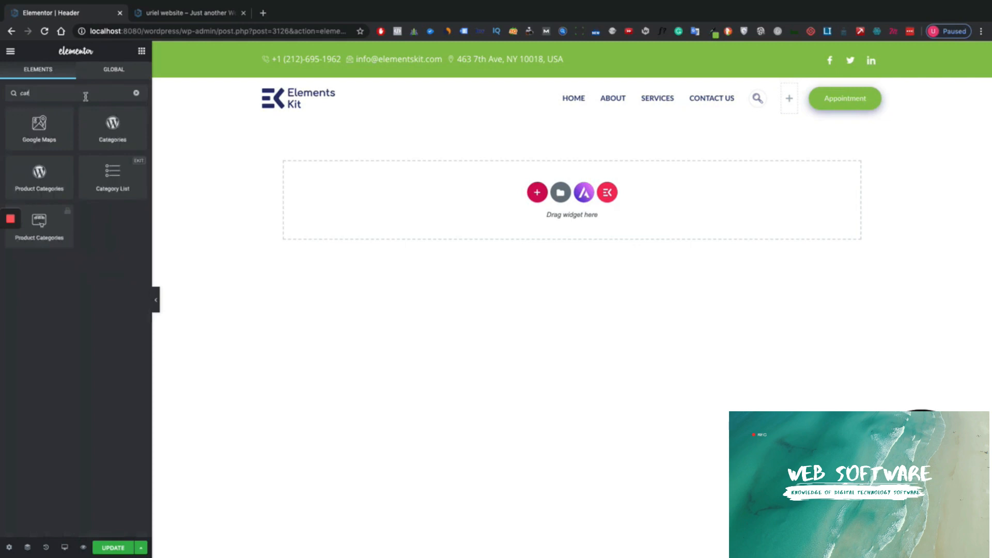
{"action": "key", "text": "BackSpace"}
{"action": "type", "text": "rt"}
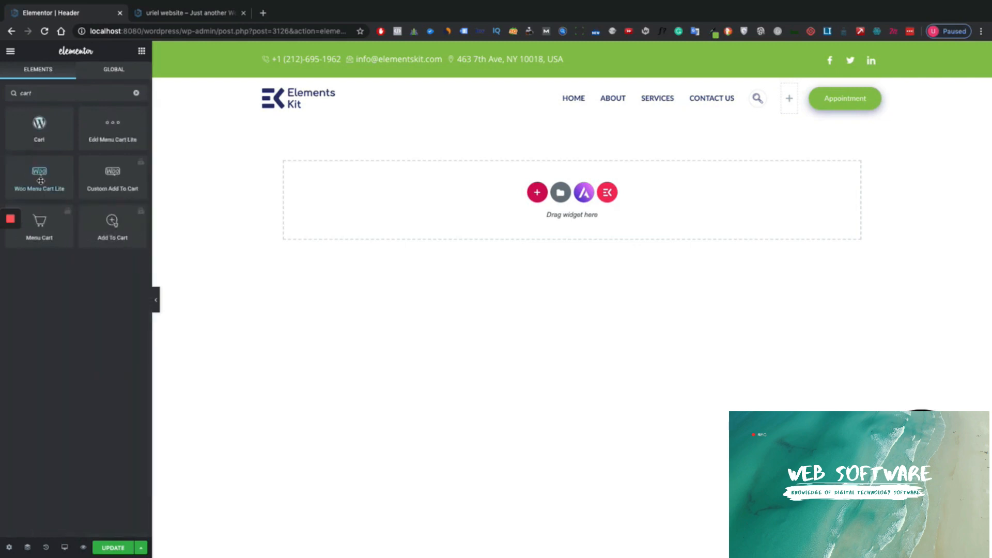
{"action": "left_click_drag", "start_coordinate": [29, 182], "coordinate": [788, 107]}
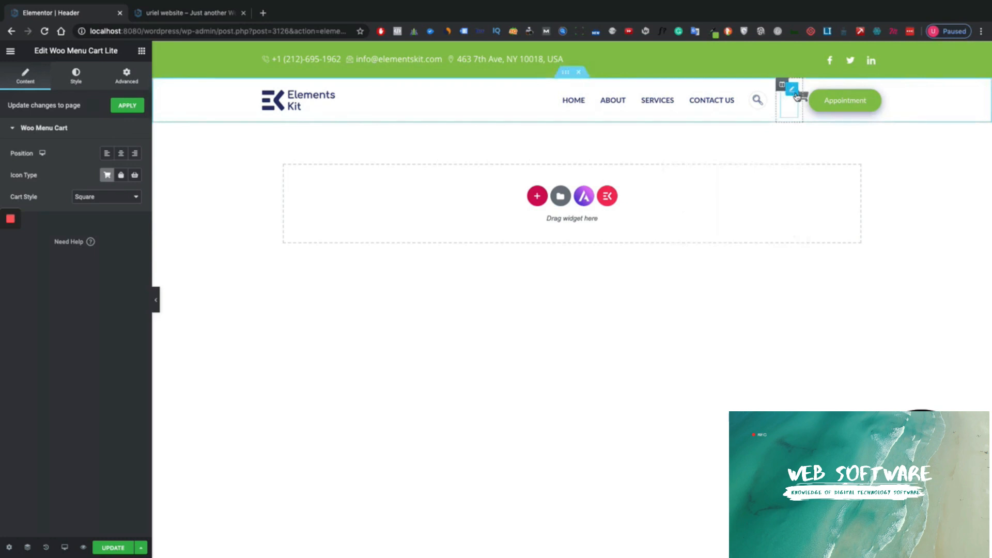
{"action": "left_click", "coordinate": [132, 85]}
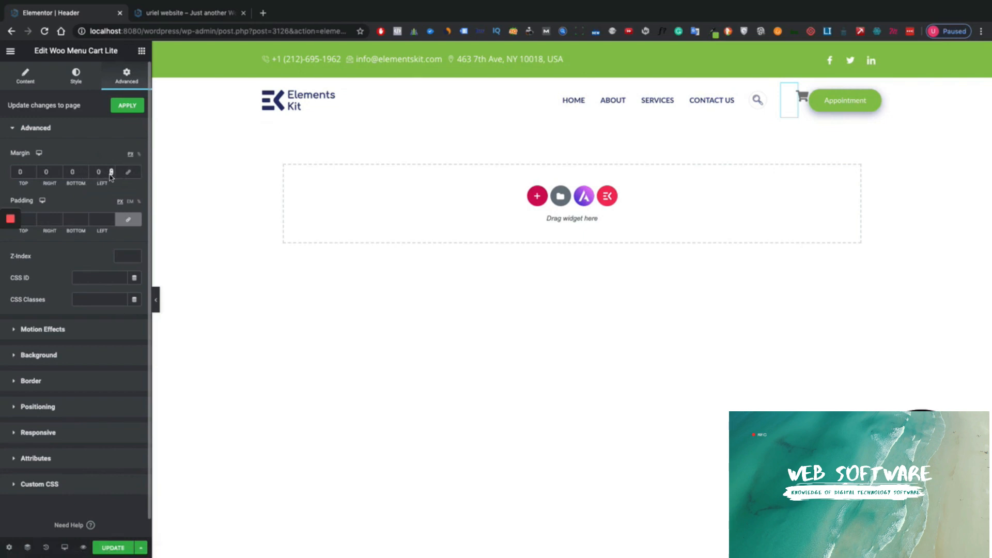
- Give the cart widget a -32 left margin and drag its column narrower beside the search
{"action": "left_click", "coordinate": [111, 175]}
{"action": "left_click", "coordinate": [111, 176]}
{"action": "left_click", "coordinate": [113, 170]}
{"action": "mouse_move", "coordinate": [801, 102]}
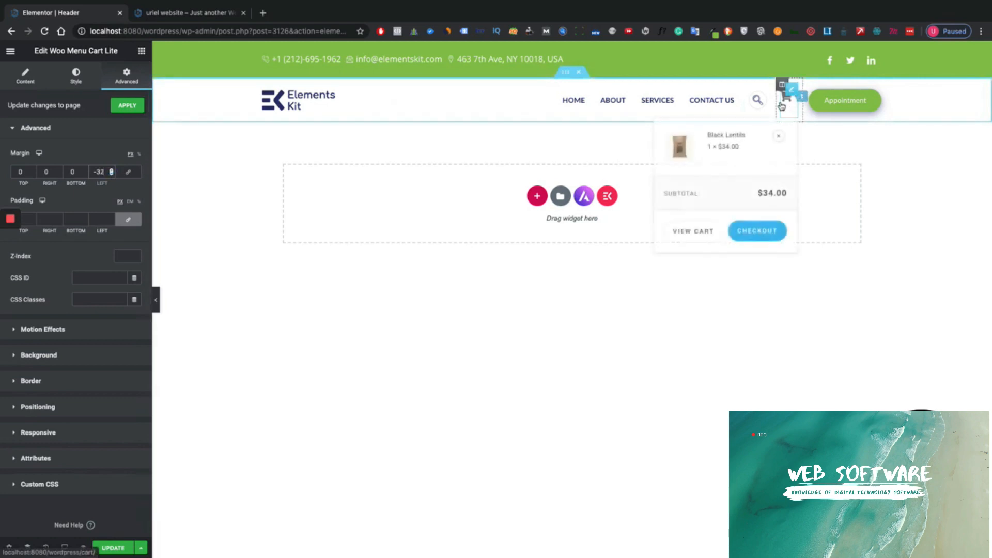
{"action": "left_click_drag", "start_coordinate": [775, 102], "coordinate": [773, 106]}
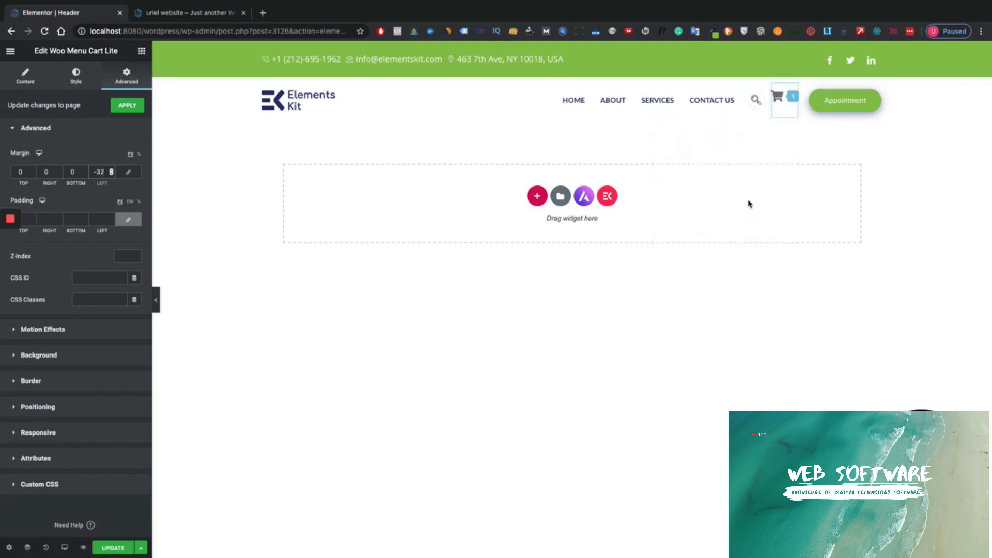
- Set the cart widget's bottom margin back to 0
{"action": "left_click", "coordinate": [85, 173]}
{"action": "left_click", "coordinate": [84, 173]}
{"action": "left_click", "coordinate": [85, 174]}
{"action": "left_click", "coordinate": [85, 174]}
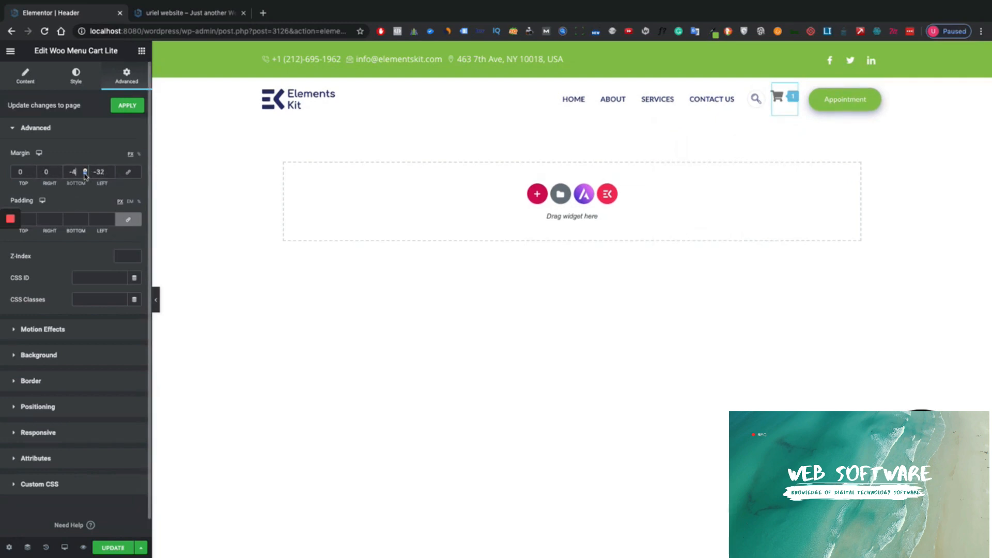
{"action": "left_click", "coordinate": [85, 173]}
{"action": "left_click", "coordinate": [85, 175]}
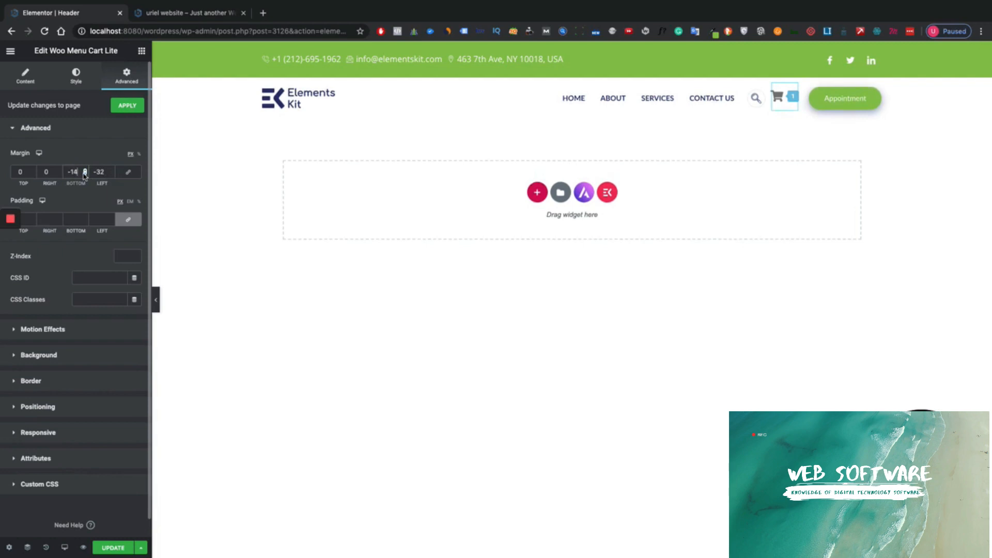
{"action": "left_click_drag", "start_coordinate": [80, 173], "coordinate": [48, 170]}
{"action": "type", "text": "0"}
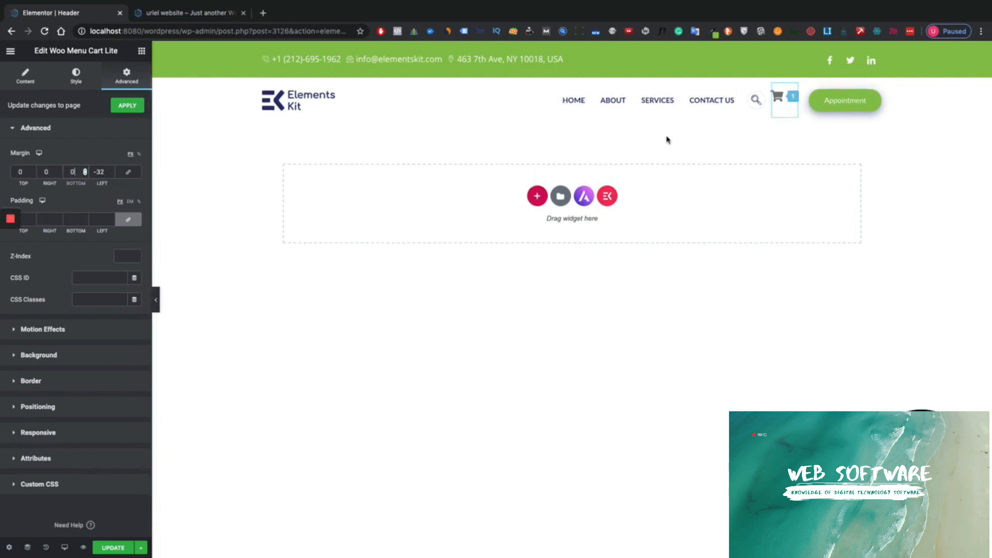
- Set the cart column's Vertical Align to Middle, then reselect the cart widget
{"action": "left_click", "coordinate": [773, 85]}
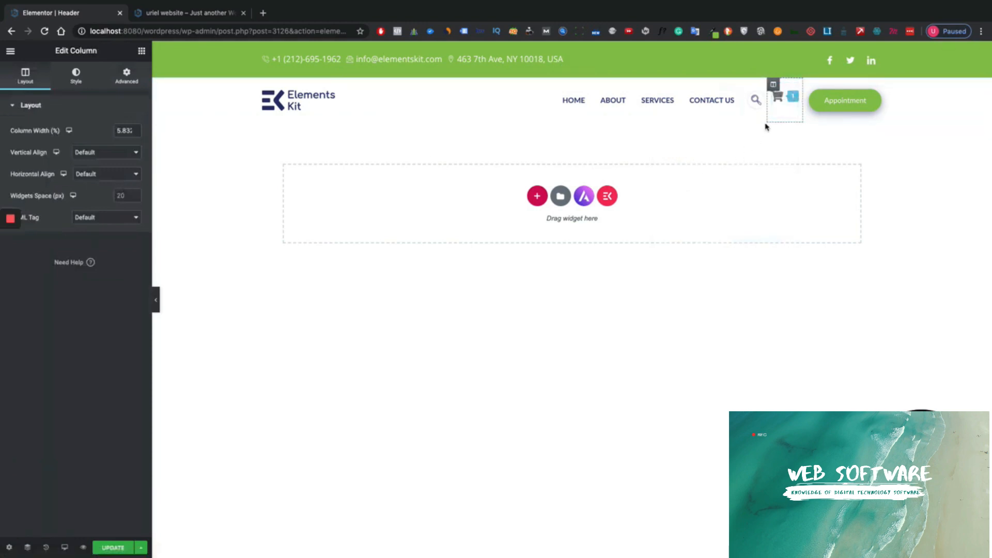
{"action": "left_click", "coordinate": [114, 153]}
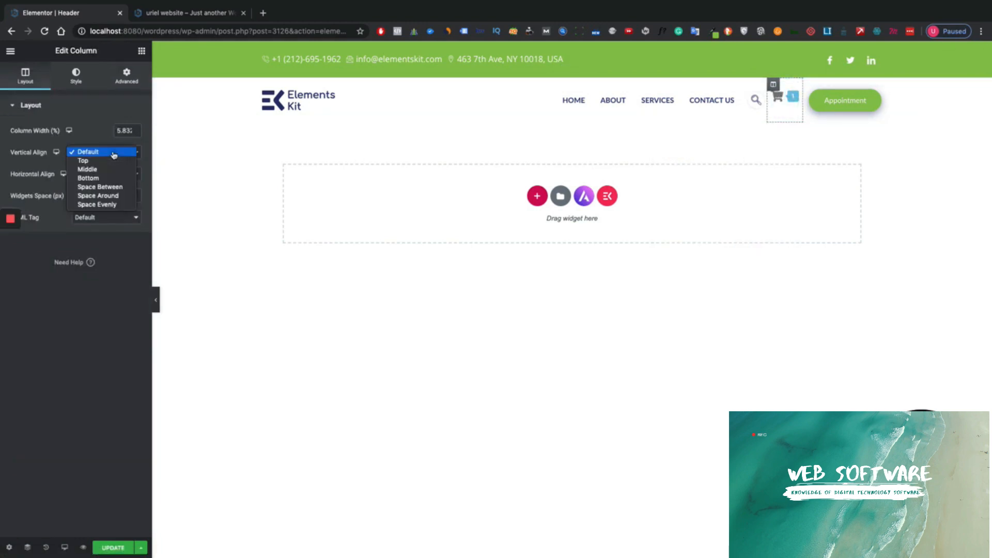
{"action": "left_click", "coordinate": [104, 170]}
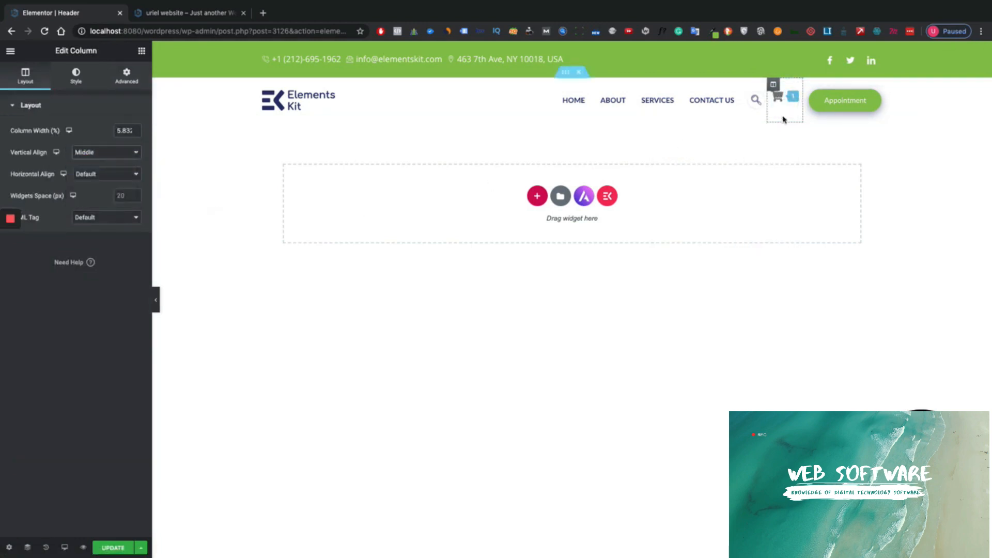
{"action": "left_click", "coordinate": [779, 99]}
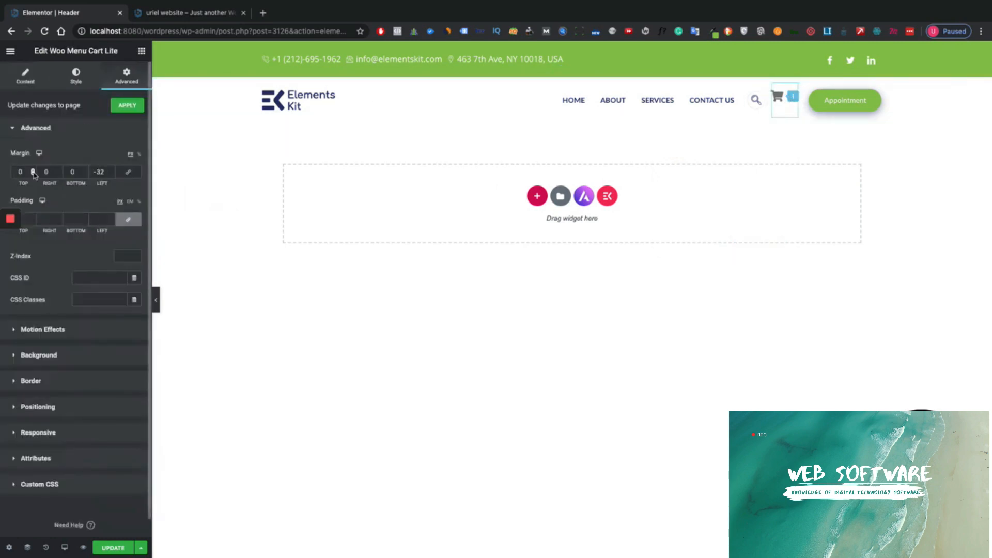
- Set the cart margins to -16 top and -33 bottom, and fine-tune its column width
{"action": "left_click_drag", "start_coordinate": [33, 174], "coordinate": [33, 174]}
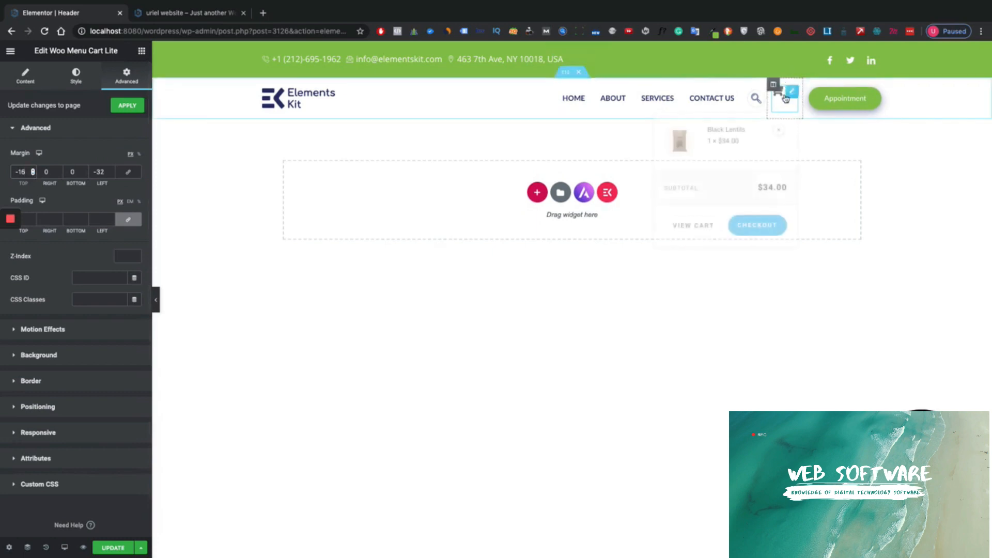
{"action": "left_click_drag", "start_coordinate": [86, 176], "coordinate": [86, 178]}
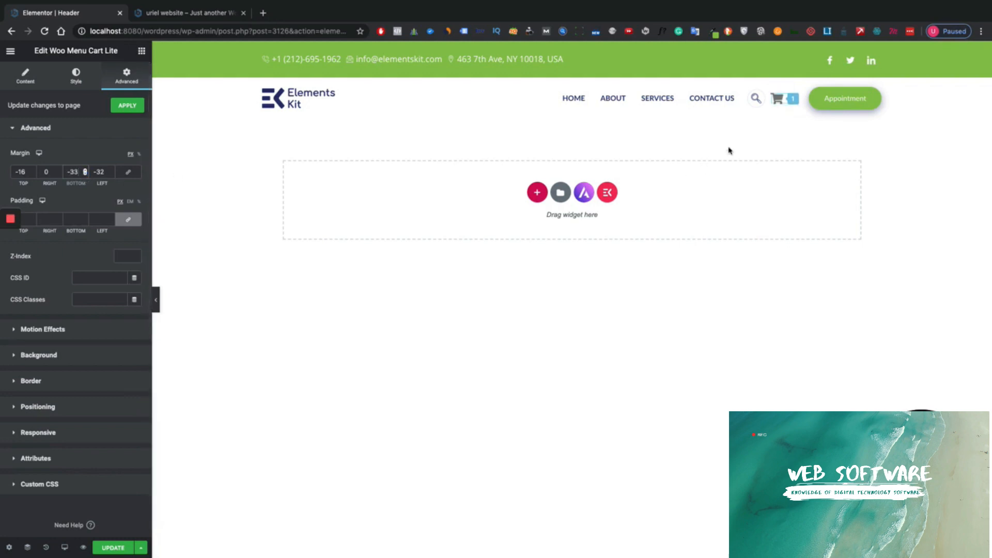
{"action": "mouse_move", "coordinate": [773, 108]}
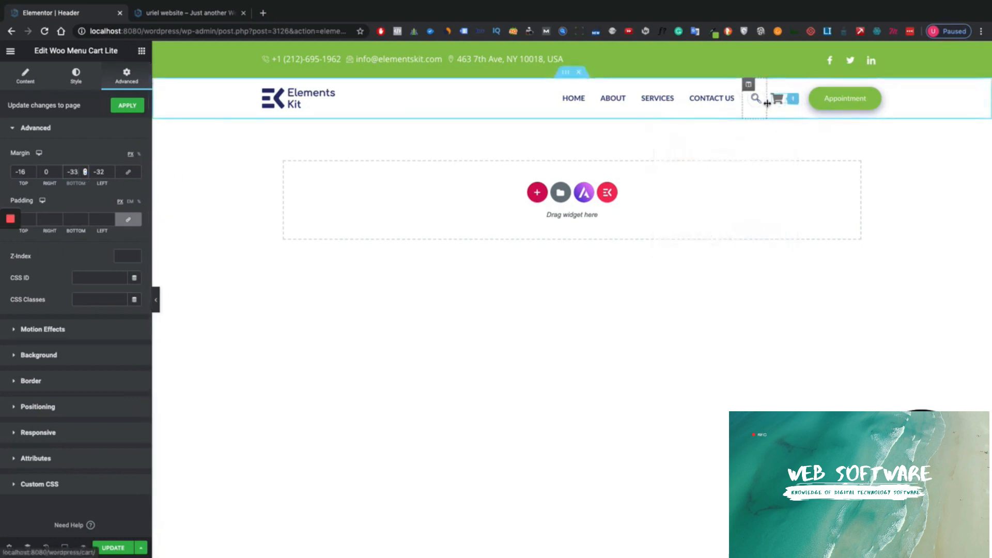
{"action": "left_click_drag", "start_coordinate": [767, 105], "coordinate": [770, 107]}
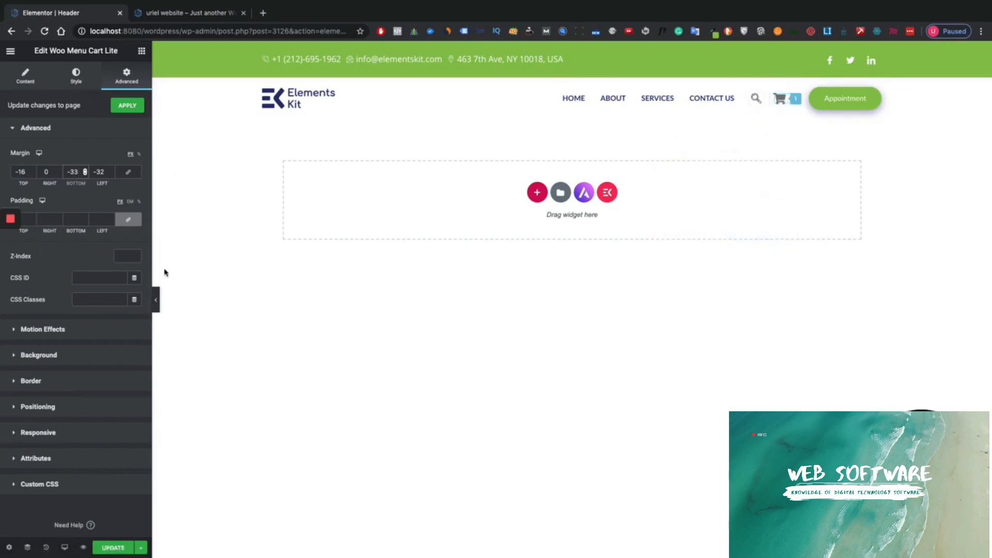
{"action": "mouse_move", "coordinate": [791, 111]}
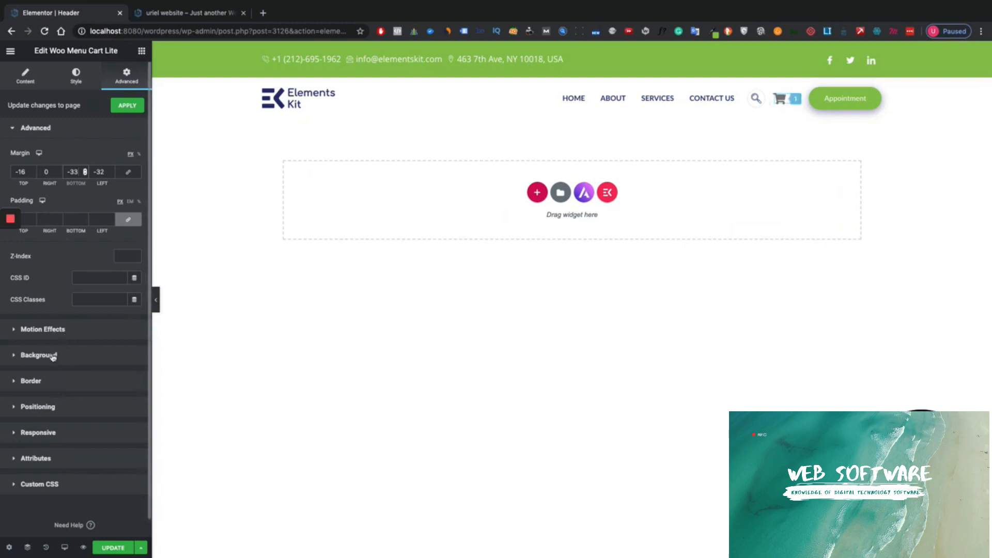
- Give the Cart Quantity badge a bright red background
{"action": "left_click", "coordinate": [76, 76]}
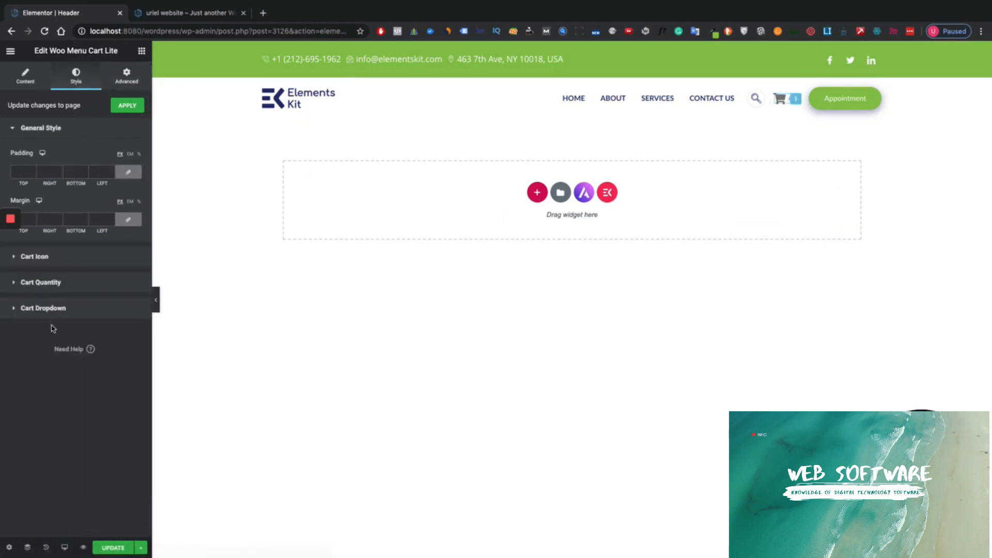
{"action": "left_click", "coordinate": [52, 283]}
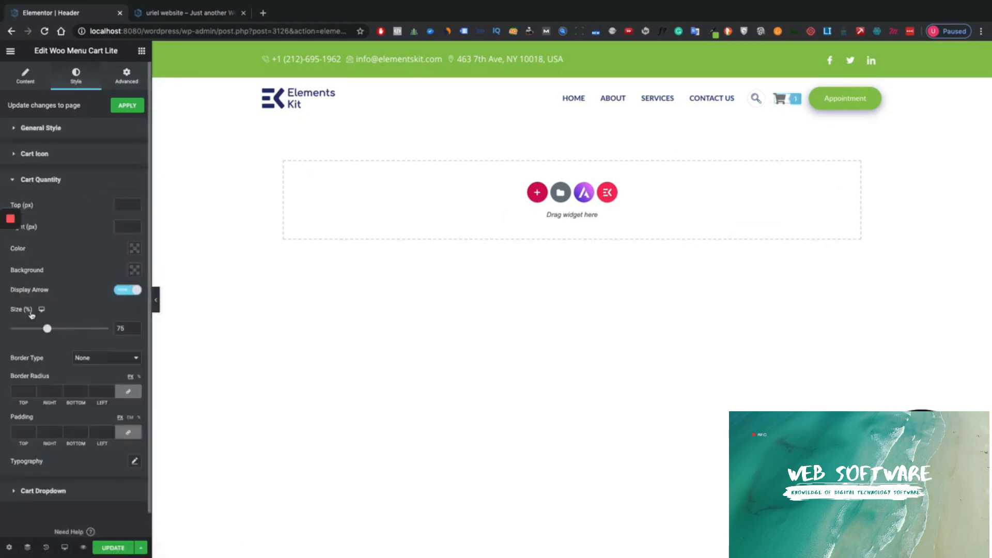
{"action": "left_click", "coordinate": [136, 269]}
{"action": "left_click", "coordinate": [183, 317]}
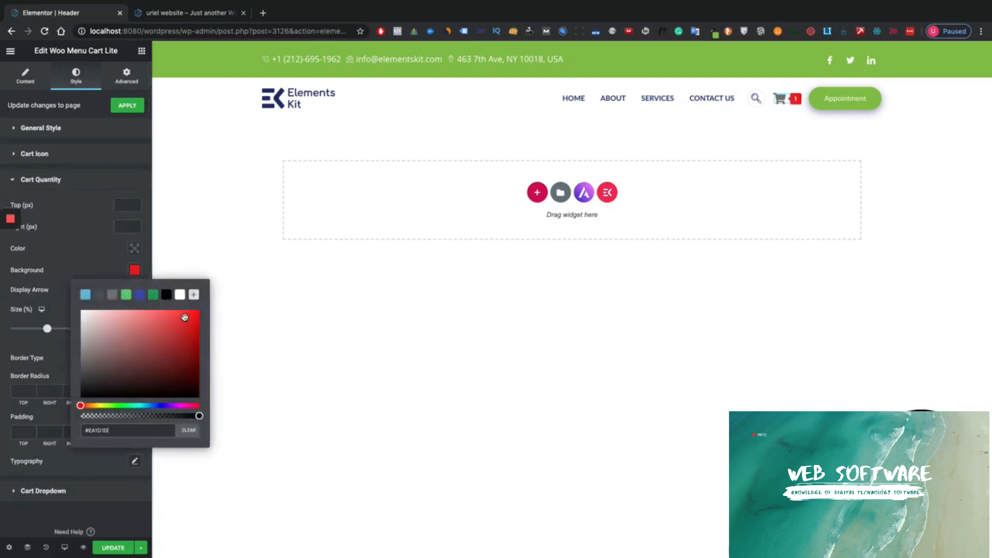
{"action": "left_click_drag", "start_coordinate": [176, 318], "coordinate": [149, 313]}
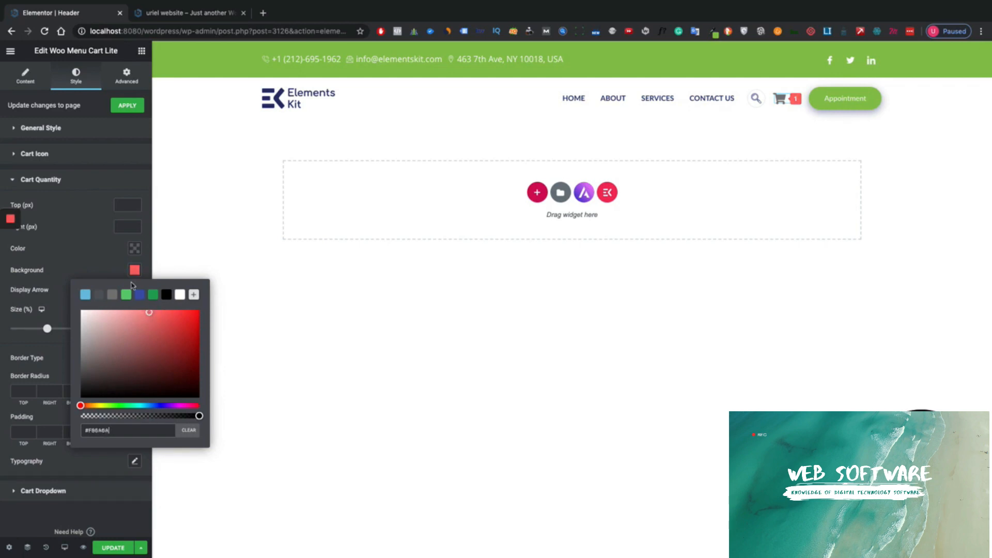
{"action": "left_click", "coordinate": [106, 250]}
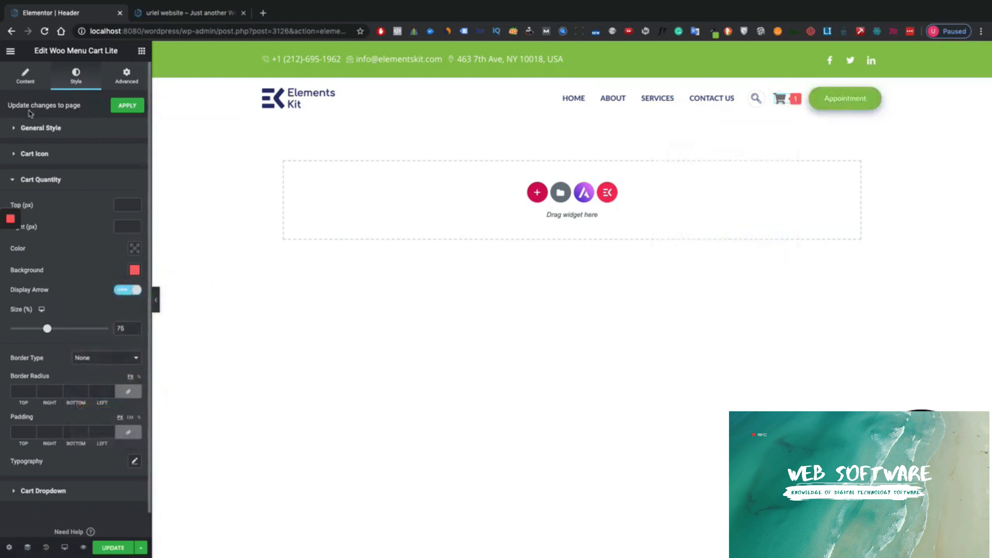
- Set the Cart Icon colour to dark grey #5F5F5F, then deselect the widget
{"action": "left_click", "coordinate": [36, 154]}
{"action": "left_click", "coordinate": [135, 242]}
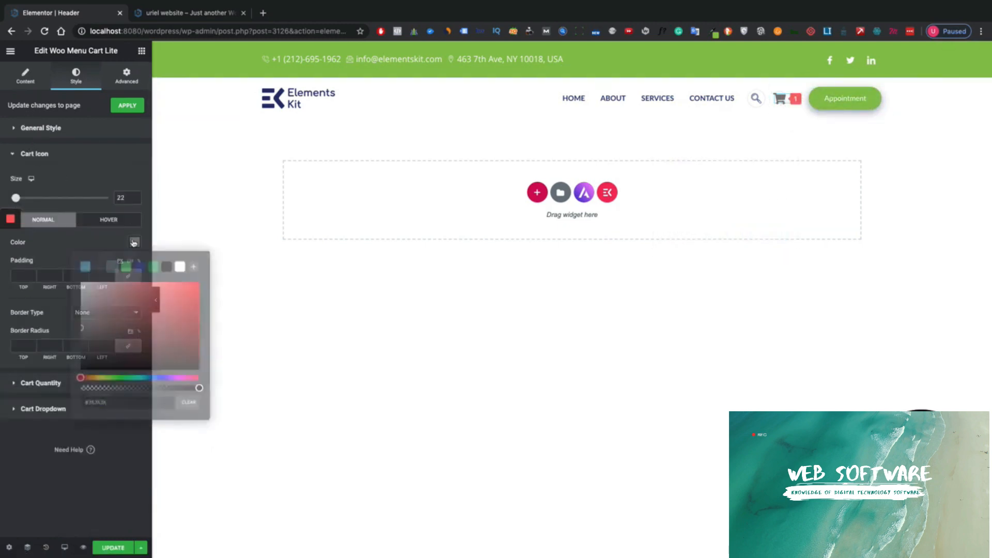
{"action": "mouse_move", "coordinate": [82, 330]}
{"action": "left_mouse_down"}
{"action": "mouse_move", "coordinate": [69, 383]}
{"action": "mouse_move", "coordinate": [50, 340]}
{"action": "left_mouse_up"}
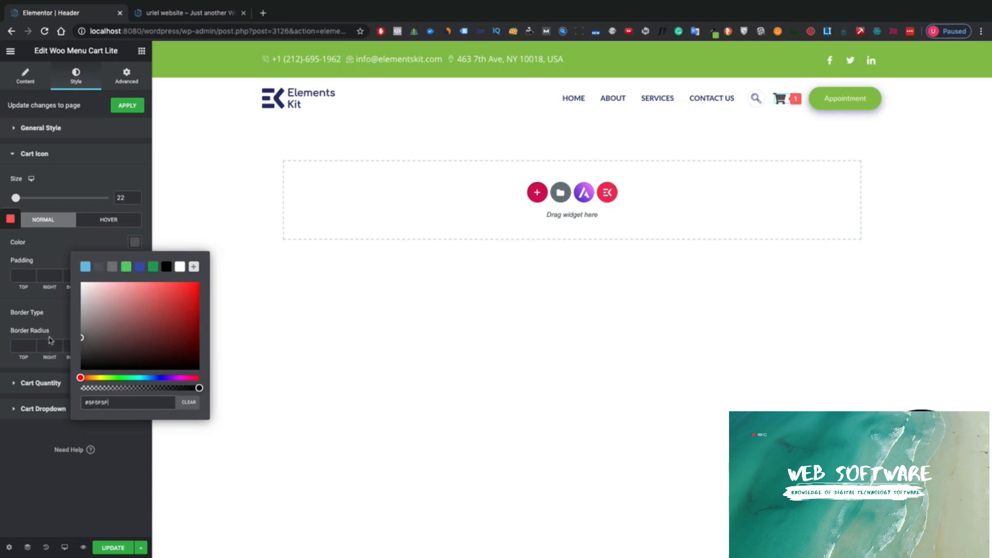
{"action": "left_click", "coordinate": [56, 471]}
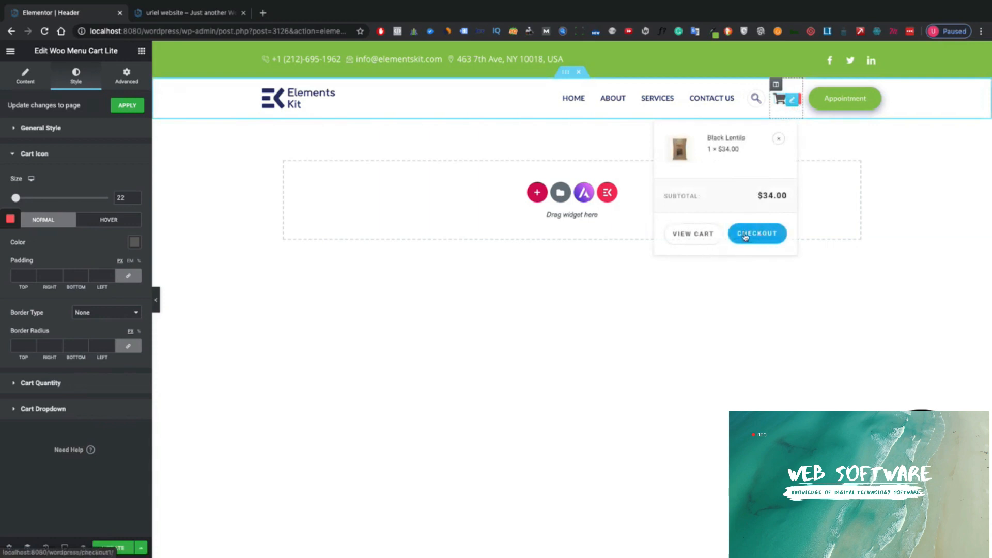
{"action": "left_click", "coordinate": [335, 386]}
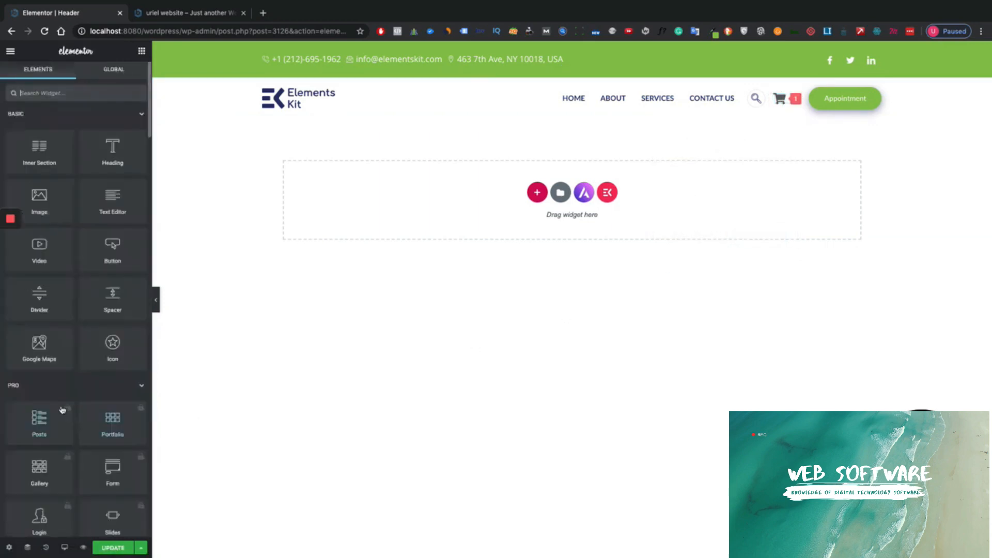
- Reopen the header cart widget and expand its Cart Dropdown style section
{"action": "left_click", "coordinate": [62, 409]}
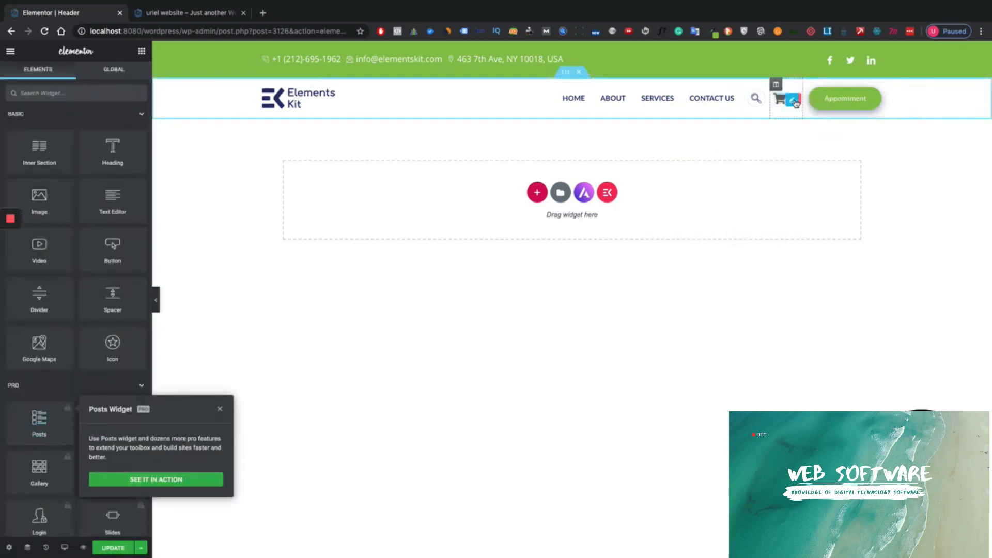
{"action": "left_click", "coordinate": [794, 102]}
{"action": "left_click", "coordinate": [83, 407]}
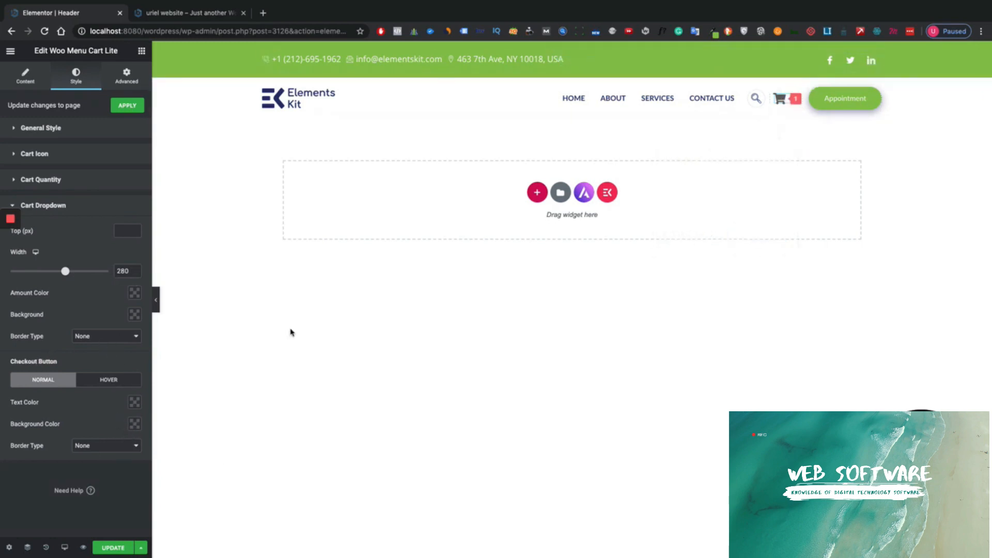
{"action": "left_click", "coordinate": [135, 424]}
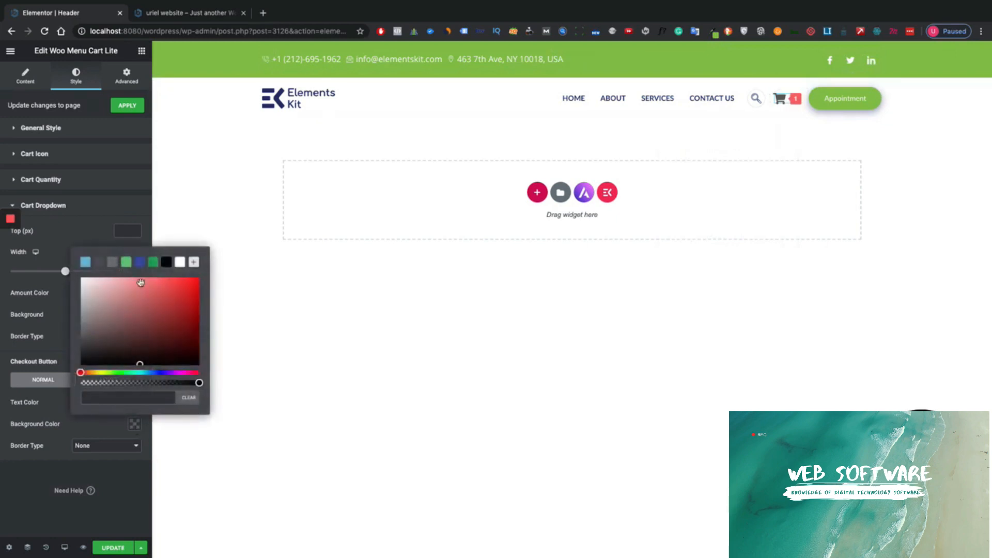
{"action": "left_click", "coordinate": [109, 372]}
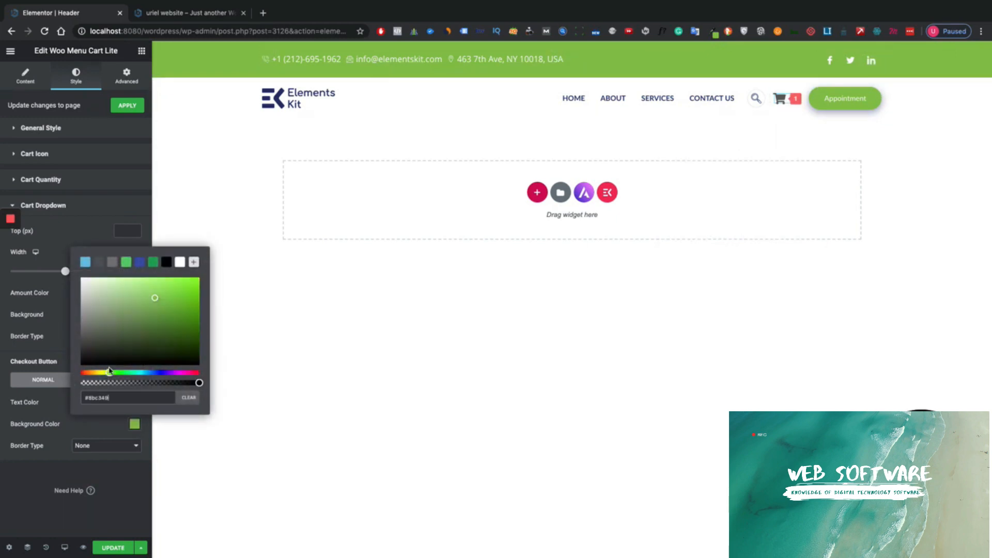
{"action": "left_click", "coordinate": [194, 262]}
{"action": "left_click_drag", "start_coordinate": [194, 262], "coordinate": [101, 275]}
{"action": "left_click", "coordinate": [380, 373]}
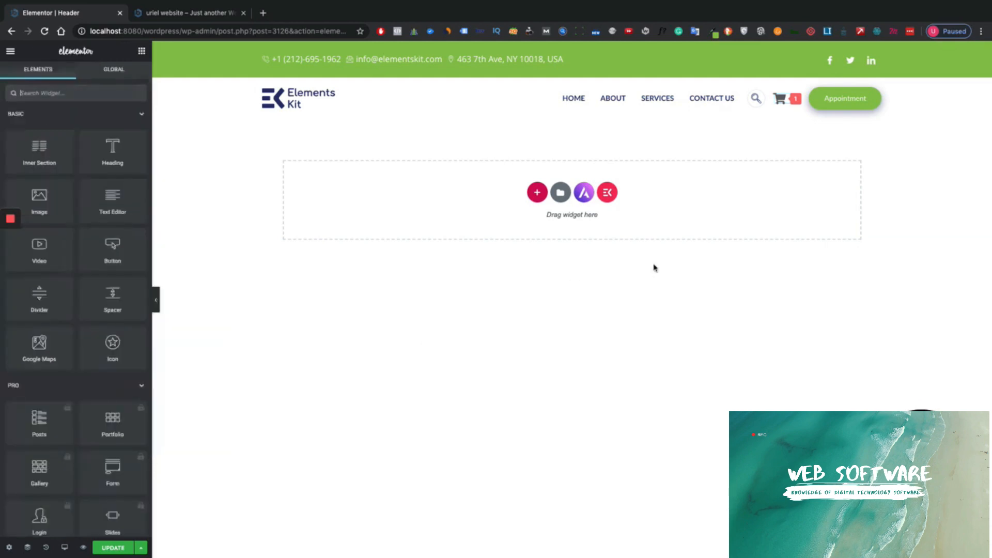
{"action": "mouse_move", "coordinate": [780, 100]}
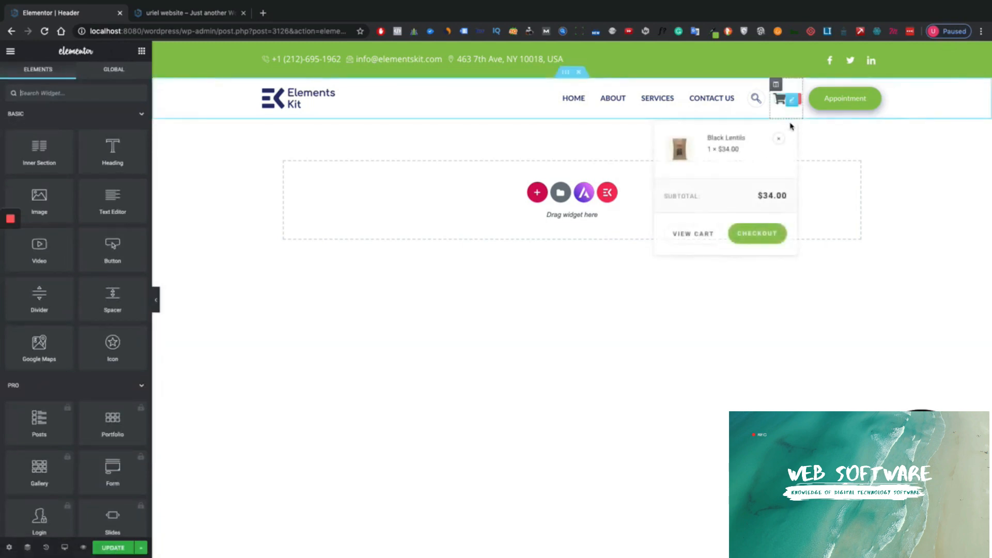
{"action": "left_click", "coordinate": [790, 105]}
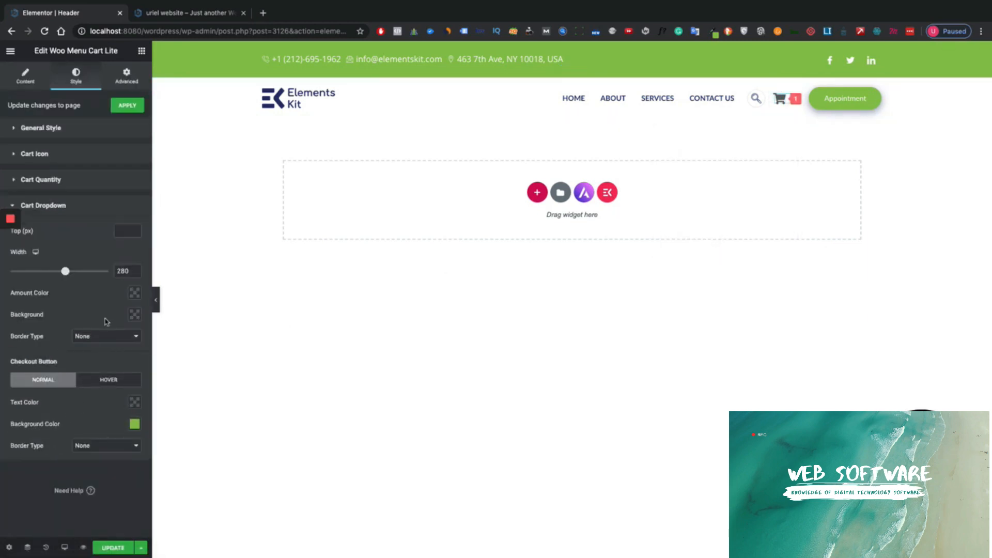
{"action": "left_click", "coordinate": [108, 381]}
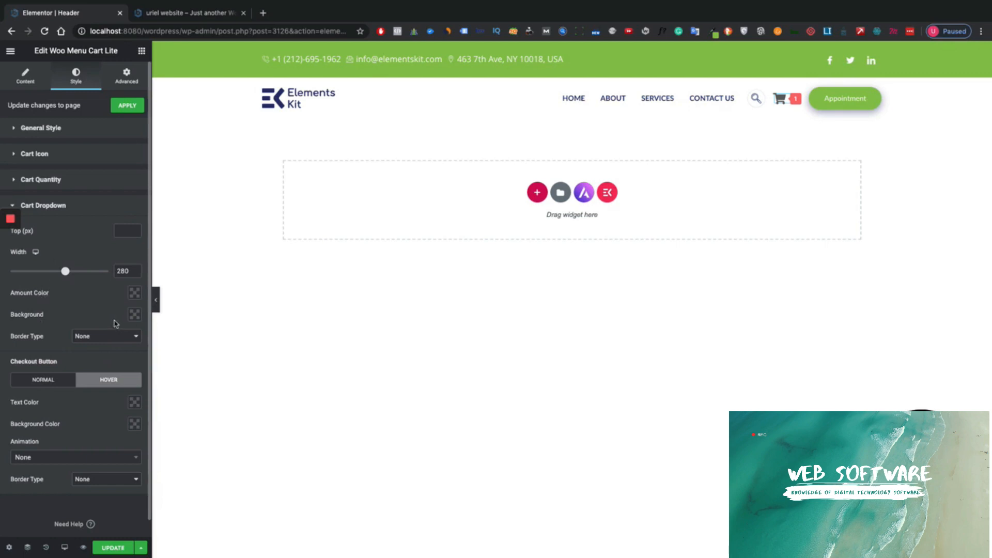
{"action": "mouse_move", "coordinate": [780, 103]}
{"action": "left_click", "coordinate": [77, 342]}
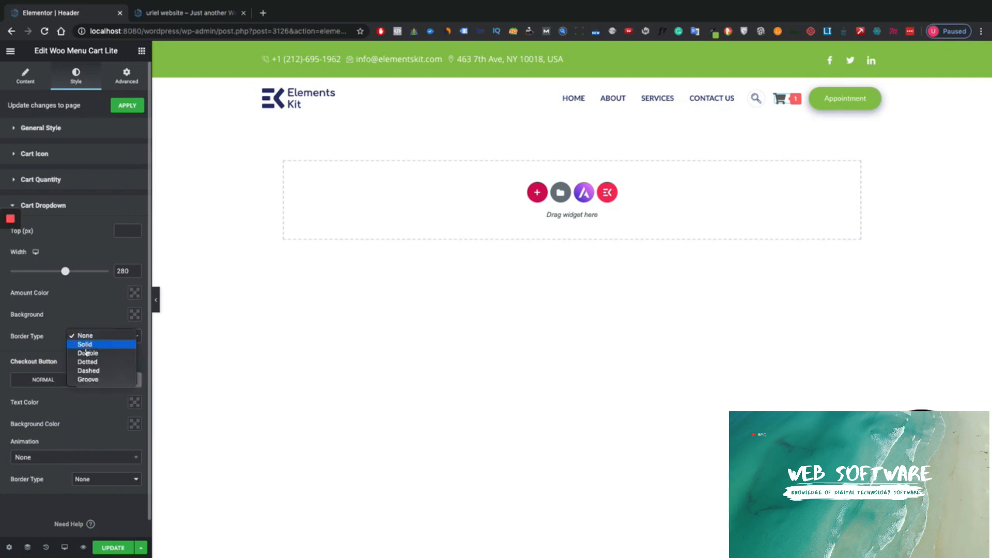
{"action": "left_click", "coordinate": [83, 346]}
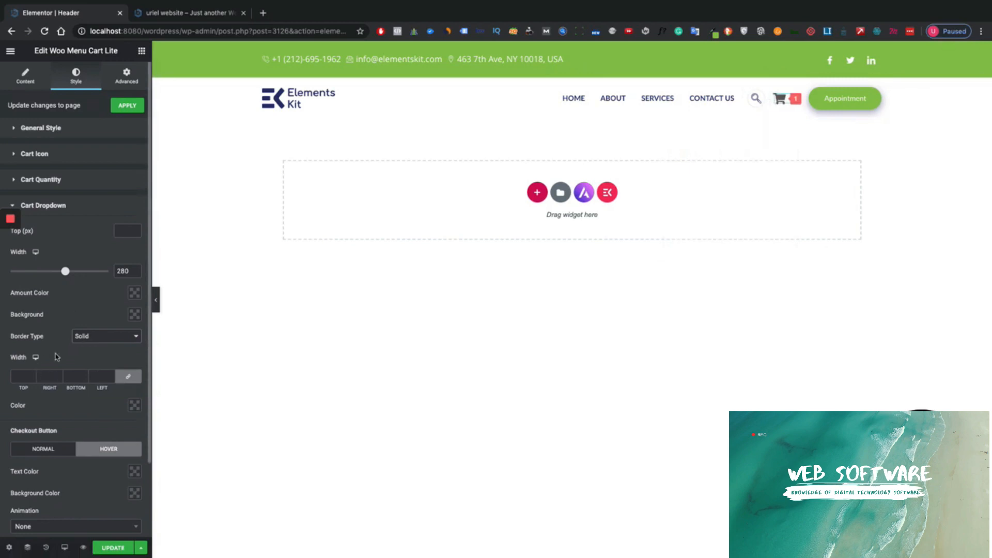
{"action": "left_click", "coordinate": [135, 406]}
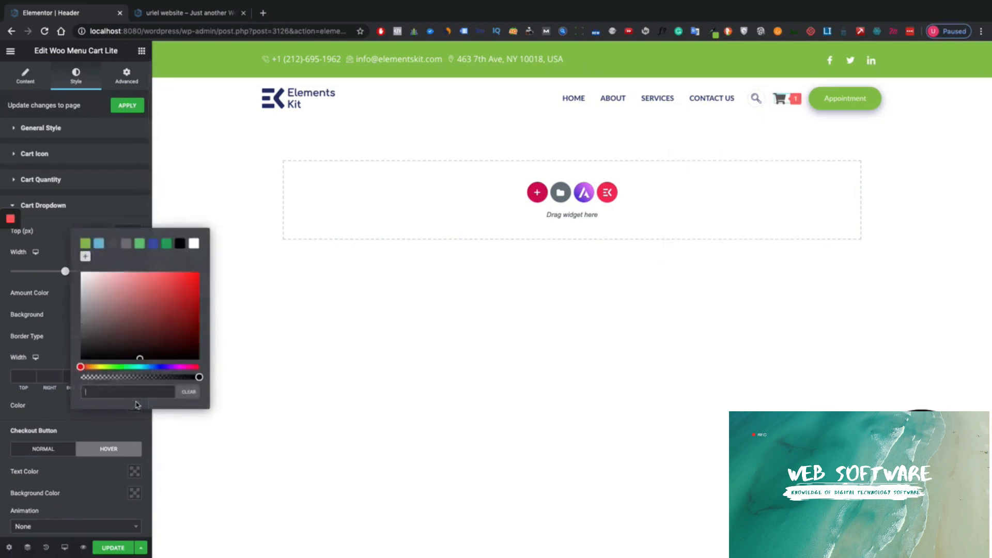
{"action": "left_click", "coordinate": [143, 293]}
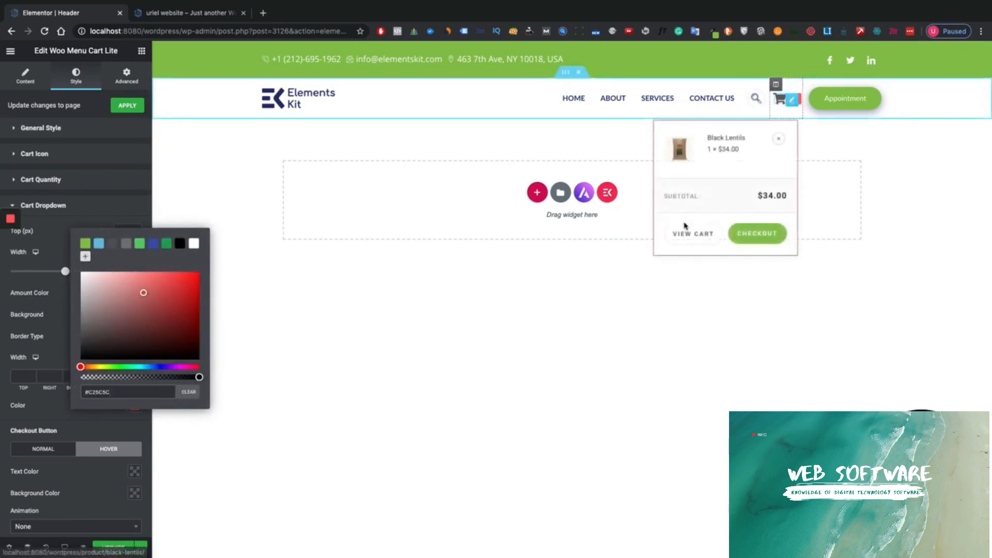
{"action": "left_click", "coordinate": [85, 208]}
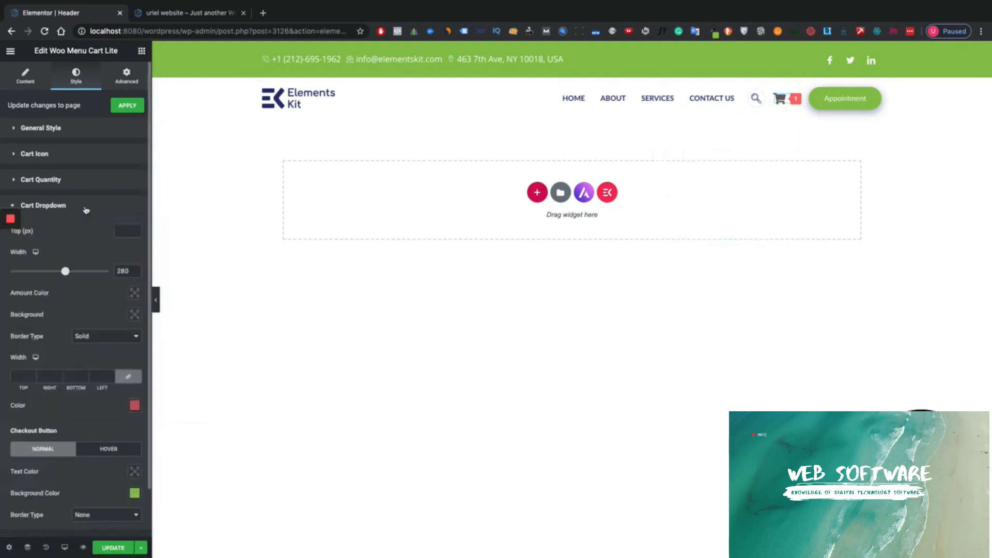
{"action": "scroll", "coordinate": [111, 391], "scroll_direction": "down", "scroll_amount": 2}
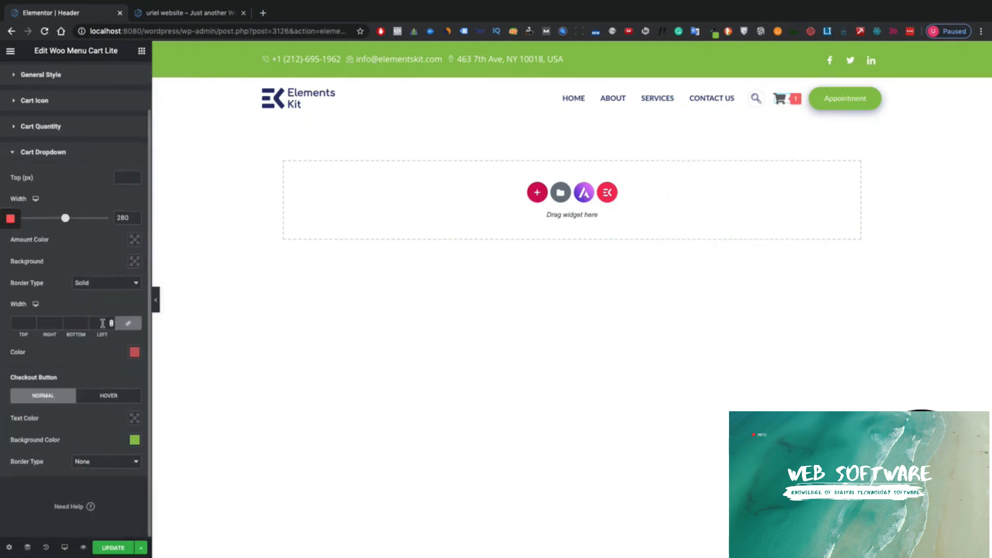
{"action": "left_click", "coordinate": [110, 283]}
{"action": "left_click", "coordinate": [109, 274]}
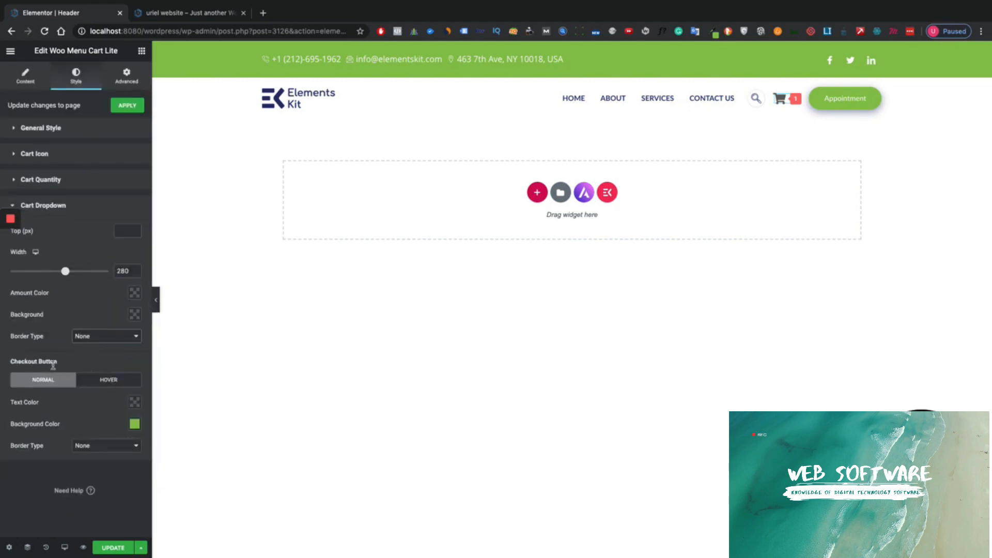
{"action": "left_click", "coordinate": [100, 382]}
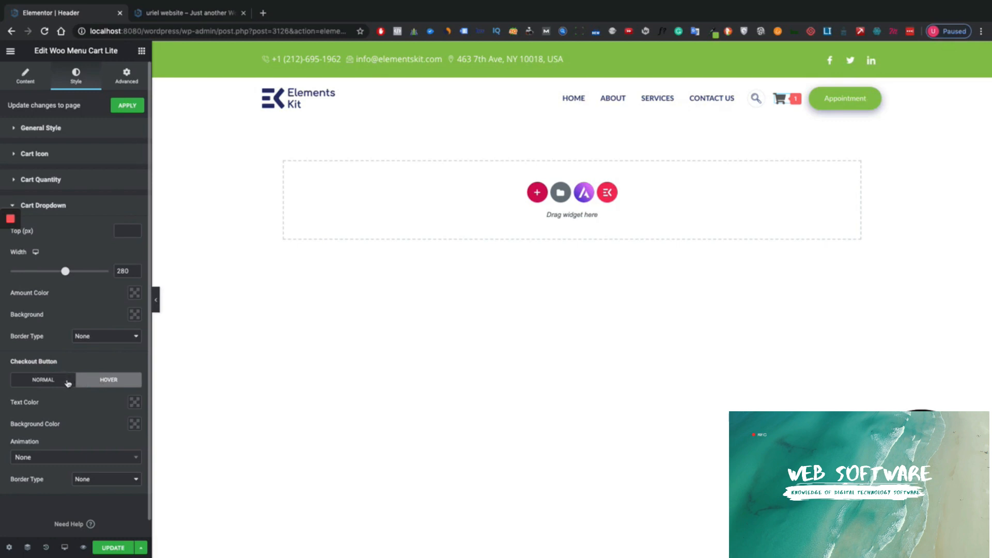
{"action": "scroll", "coordinate": [96, 478], "scroll_direction": "down", "scroll_amount": 1}
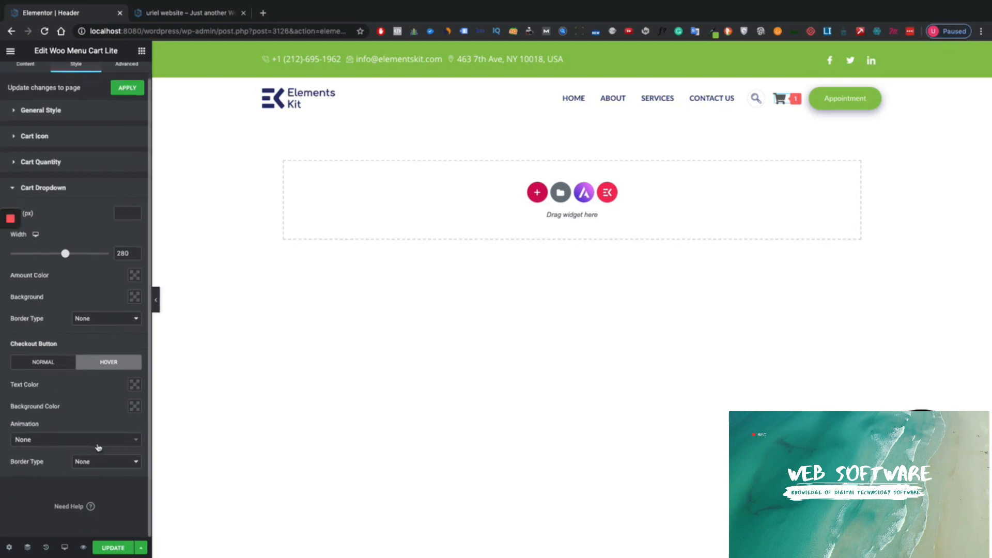
{"action": "left_click", "coordinate": [89, 442]}
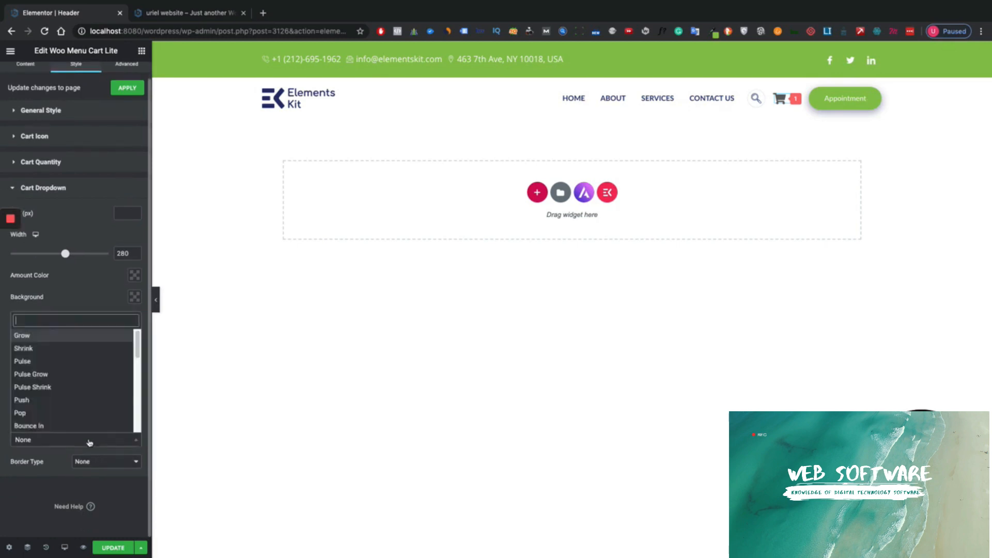
{"action": "left_click", "coordinate": [46, 466]}
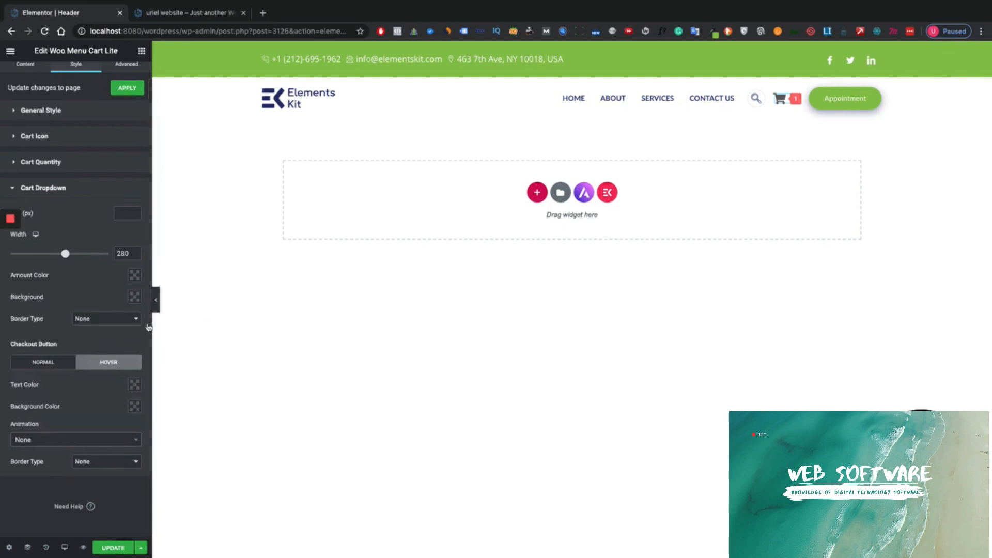
{"action": "left_click", "coordinate": [134, 407]}
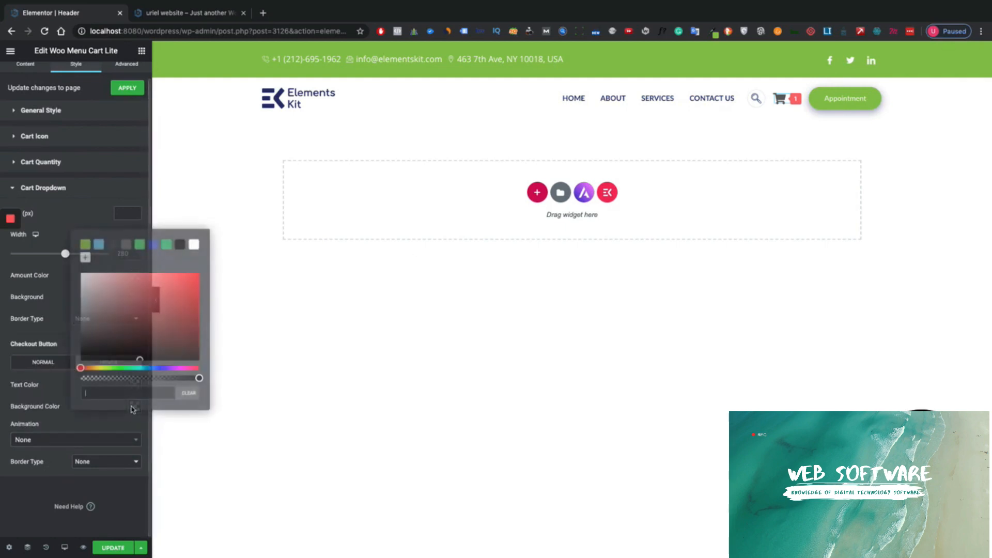
{"action": "left_click", "coordinate": [132, 409]}
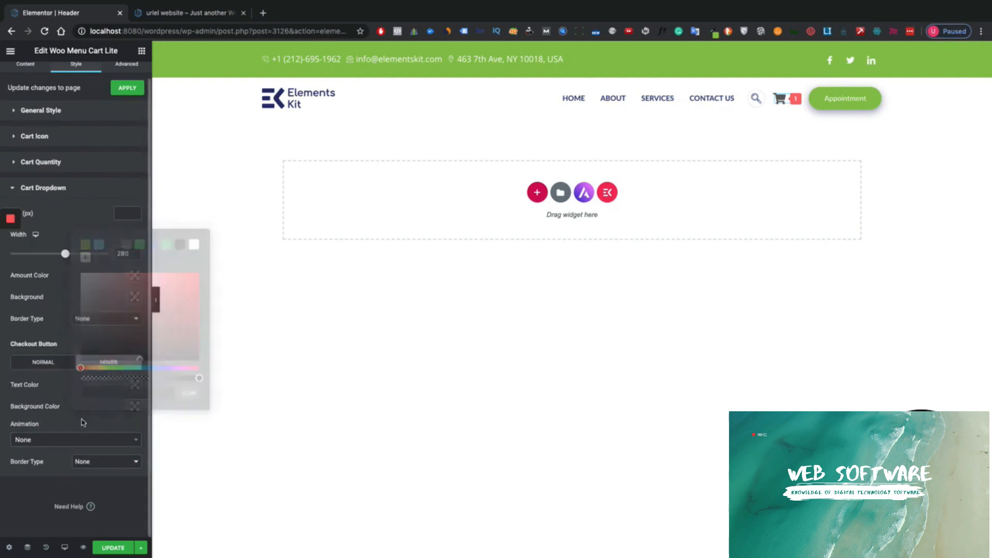
{"action": "left_click", "coordinate": [97, 472]}
{"action": "left_click", "coordinate": [93, 469]}
{"action": "scroll", "coordinate": [103, 480], "scroll_direction": "down", "scroll_amount": 1}
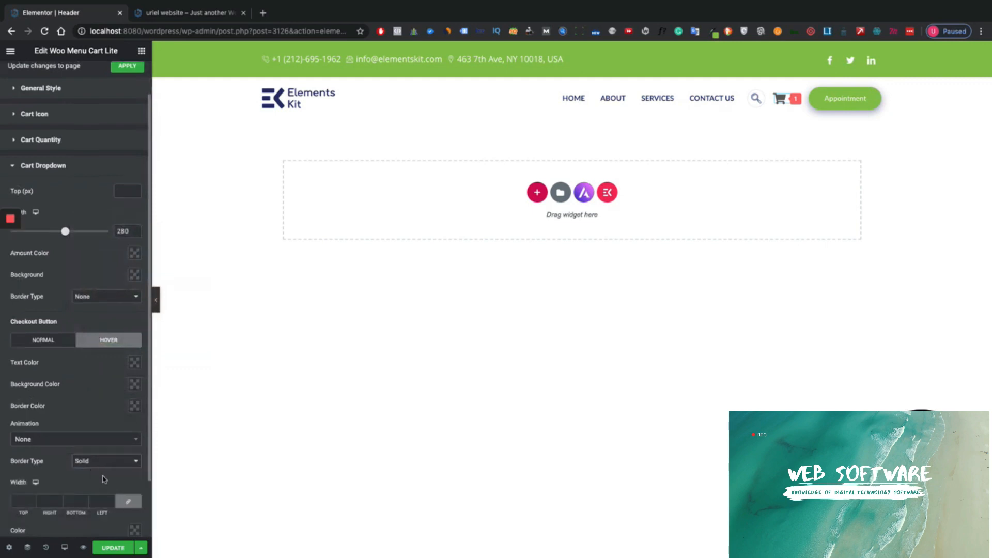
{"action": "scroll", "coordinate": [123, 499], "scroll_direction": "down", "scroll_amount": 3}
{"action": "left_click", "coordinate": [135, 467]}
{"action": "left_click", "coordinate": [162, 373]}
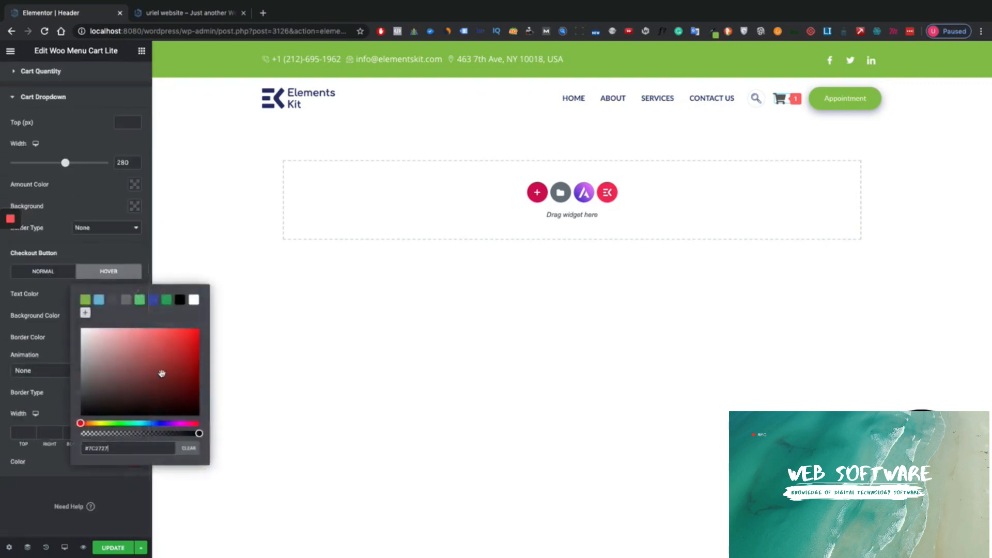
{"action": "left_click", "coordinate": [86, 301]}
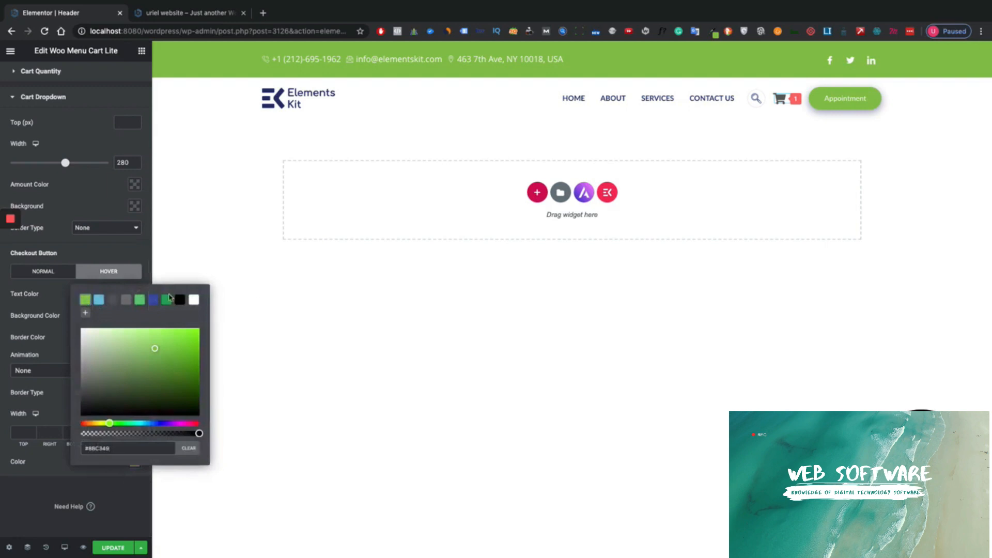
{"action": "mouse_move", "coordinate": [780, 101]}
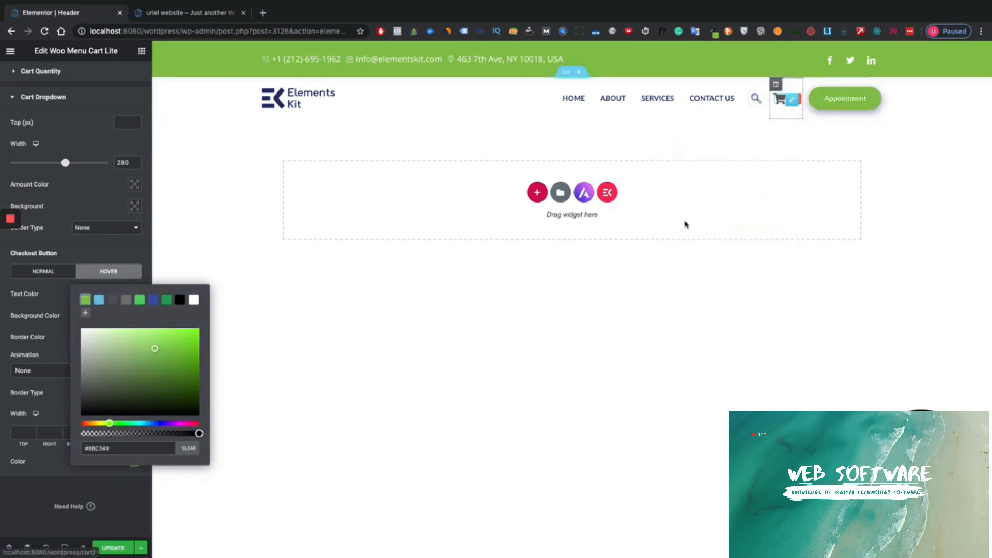
{"action": "left_click", "coordinate": [47, 466]}
{"action": "left_click", "coordinate": [112, 432]}
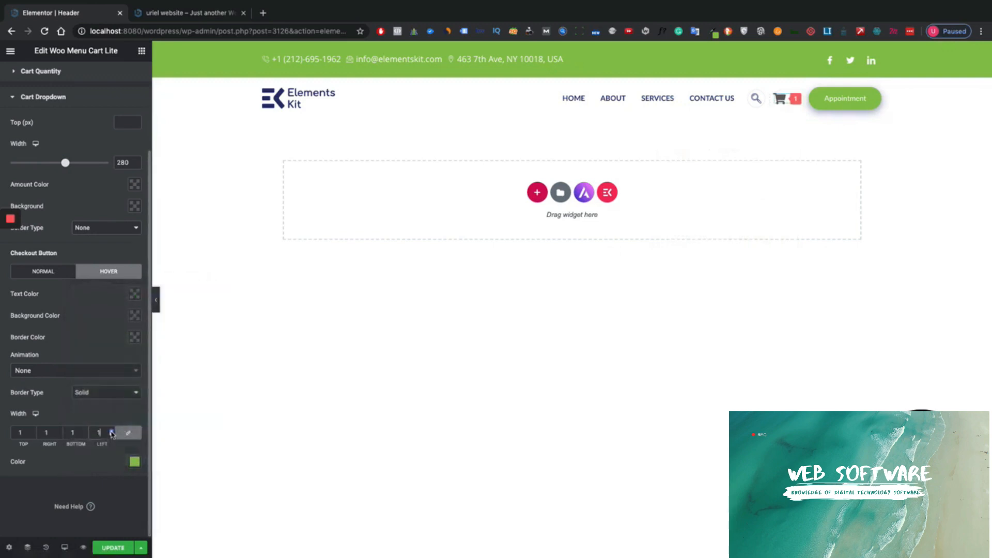
{"action": "mouse_move", "coordinate": [788, 110]}
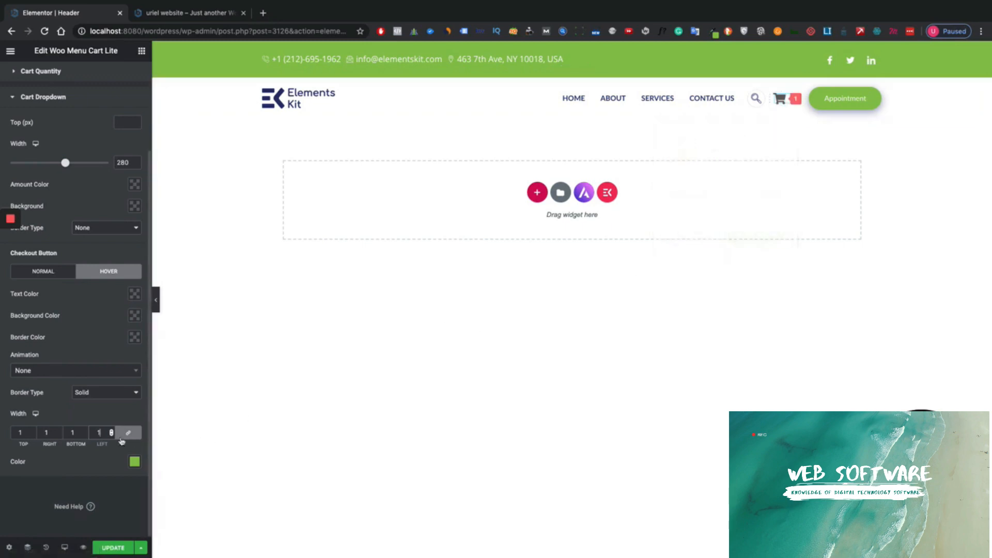
{"action": "scroll", "coordinate": [79, 365], "scroll_direction": "up", "scroll_amount": 2}
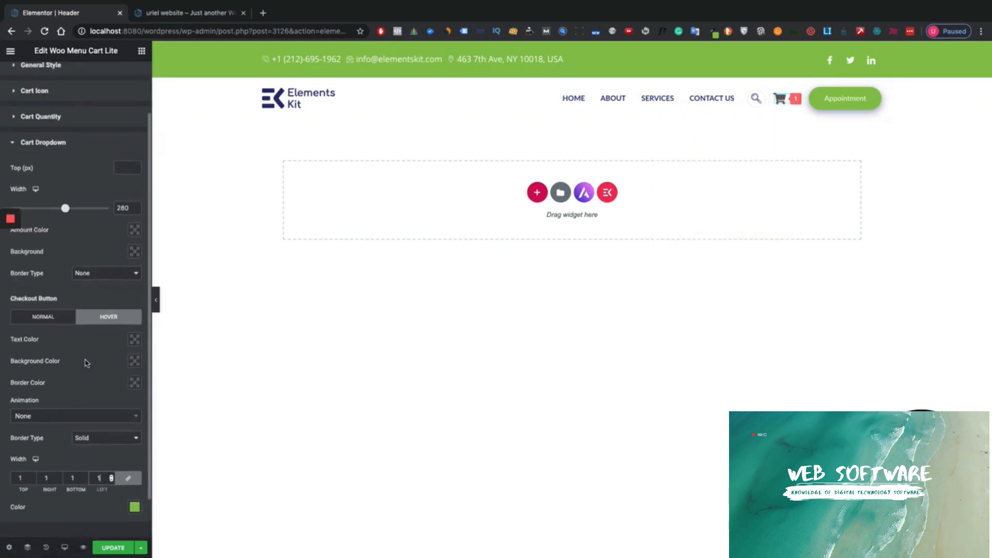
{"action": "scroll", "coordinate": [89, 362], "scroll_direction": "down", "scroll_amount": 1}
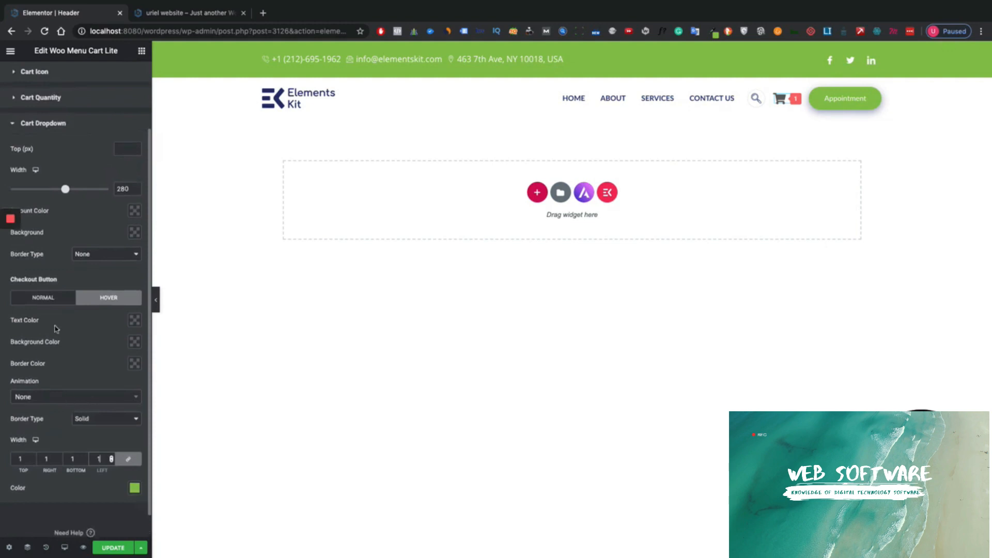
{"action": "left_click", "coordinate": [93, 419]}
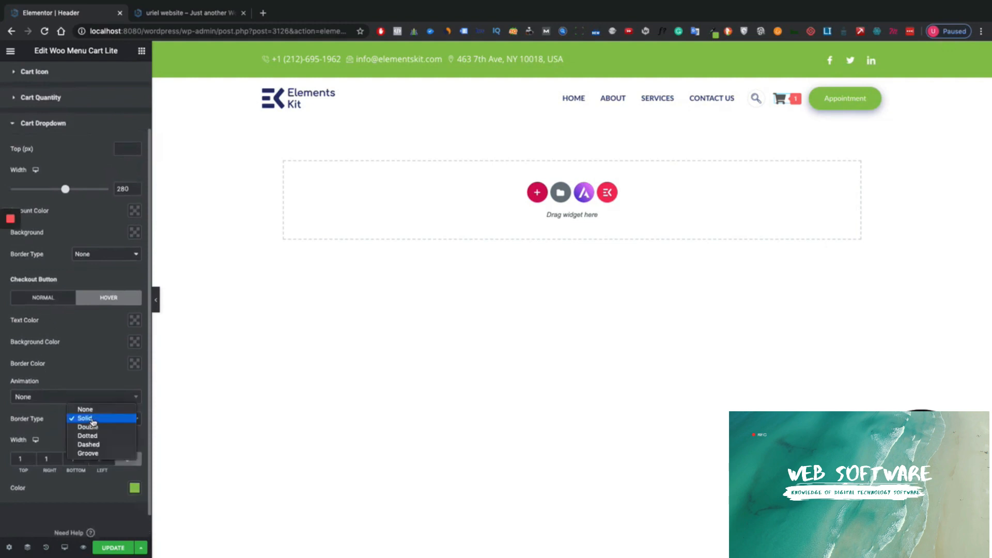
{"action": "left_click", "coordinate": [71, 407]}
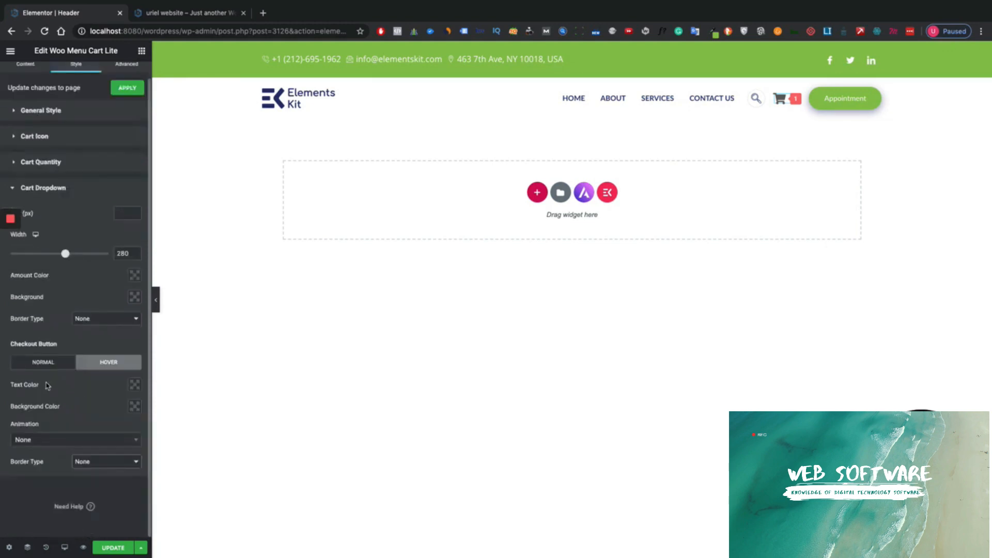
- Leave the Checkout button's hover border style at none and re-expand the cart style sections
{"action": "scroll", "coordinate": [48, 386], "scroll_direction": "up", "scroll_amount": 1}
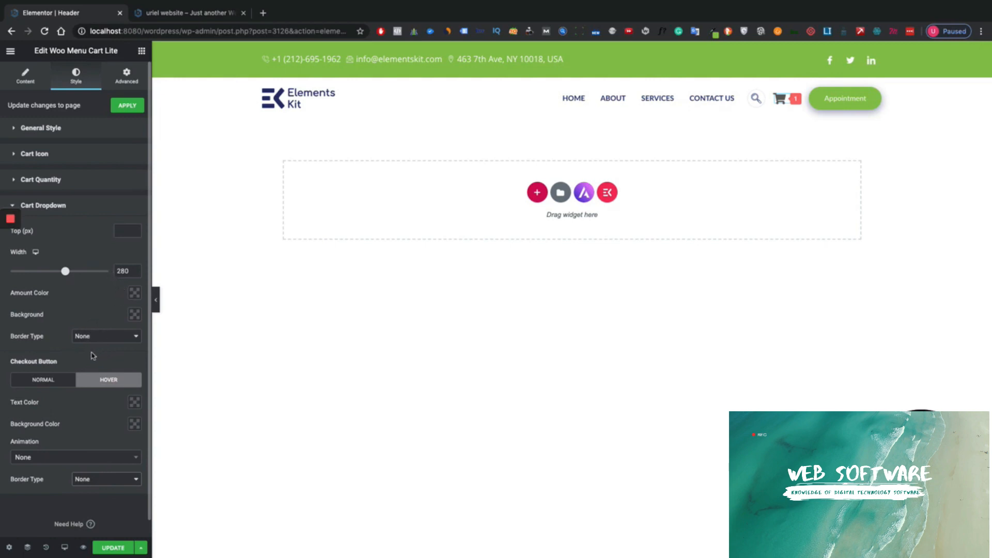
{"action": "left_click", "coordinate": [94, 480]}
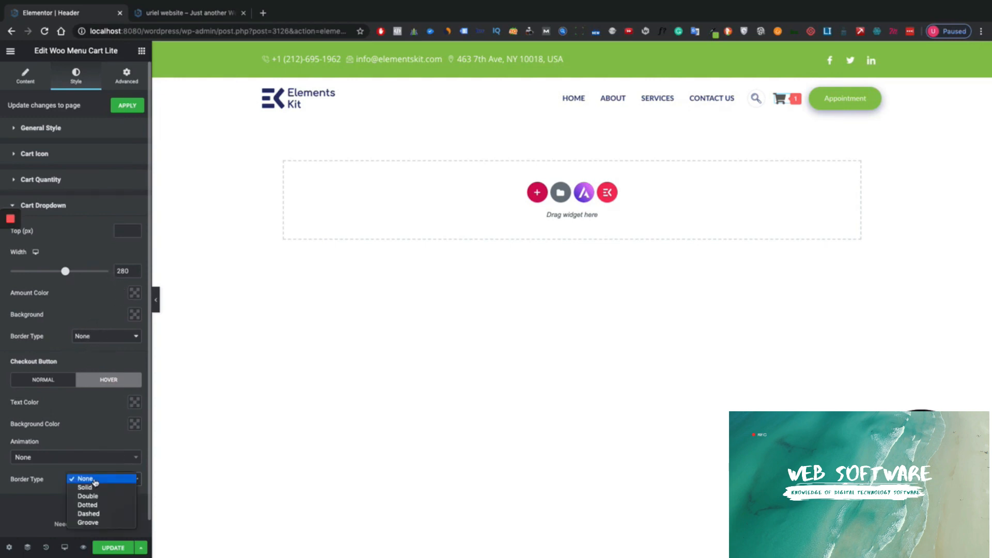
{"action": "left_click", "coordinate": [97, 442]}
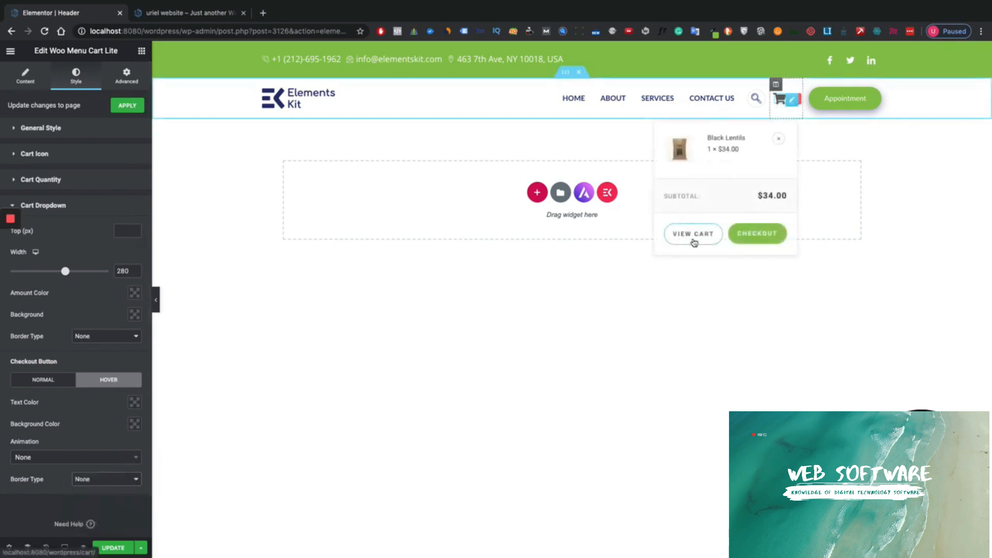
{"action": "left_click", "coordinate": [79, 181]}
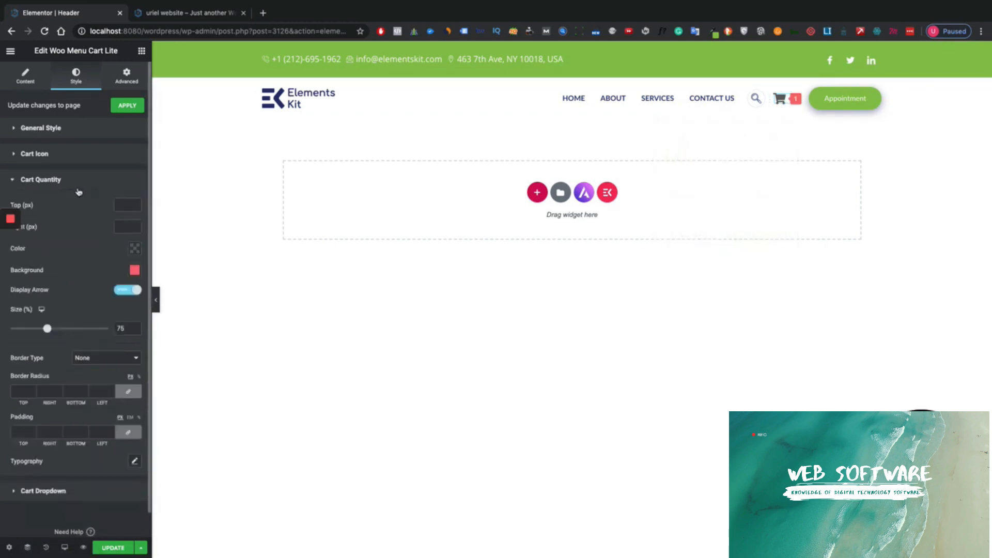
{"action": "left_click", "coordinate": [80, 155]}
{"action": "left_click", "coordinate": [85, 134]}
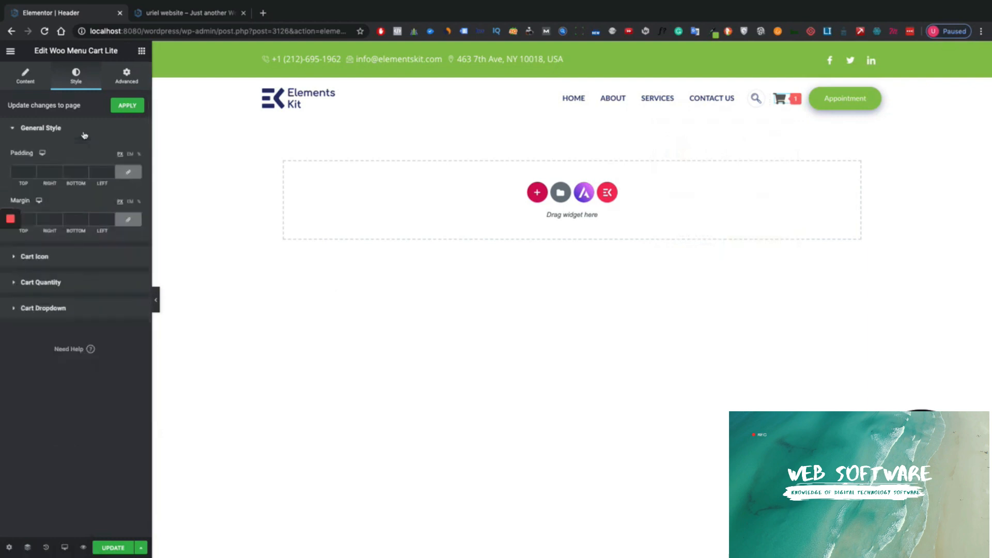
{"action": "left_click", "coordinate": [75, 310]}
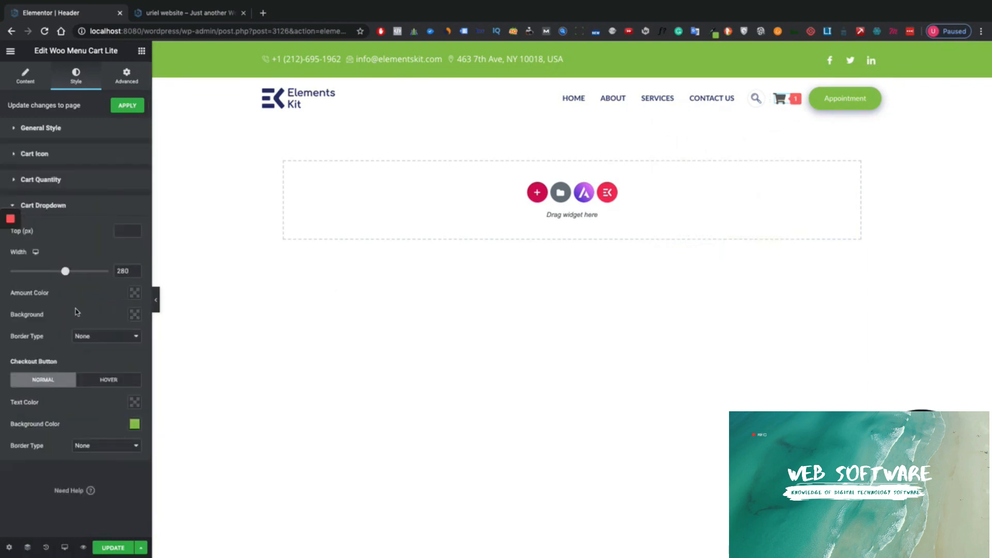
- Deselect the cart widget and save the header with UPDATE
{"action": "mouse_move", "coordinate": [780, 100]}
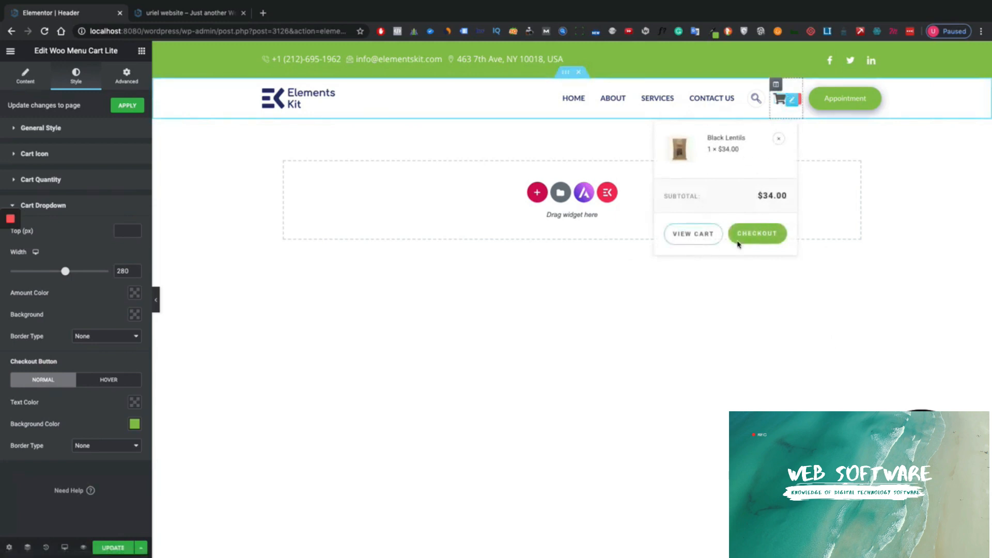
{"action": "left_click", "coordinate": [534, 339]}
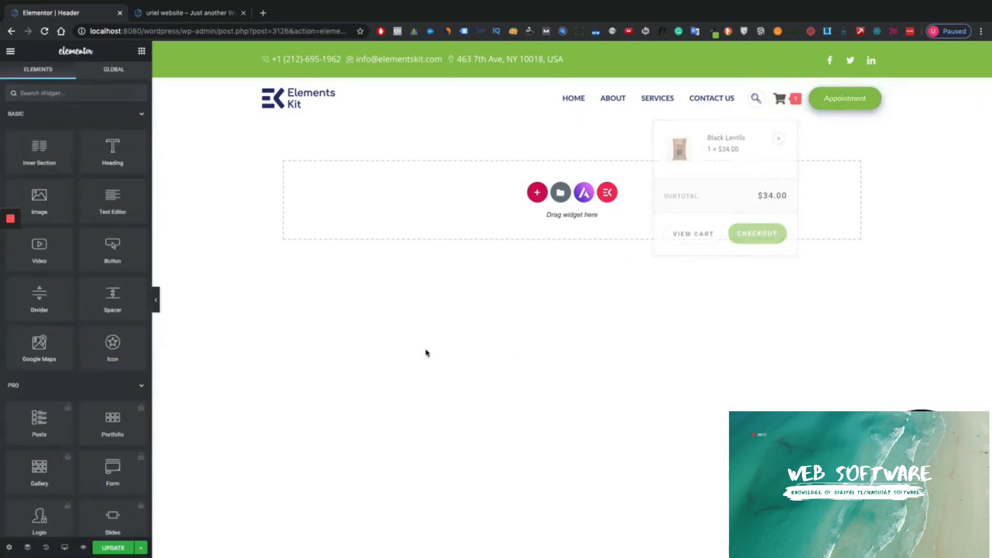
{"action": "left_click", "coordinate": [115, 548]}
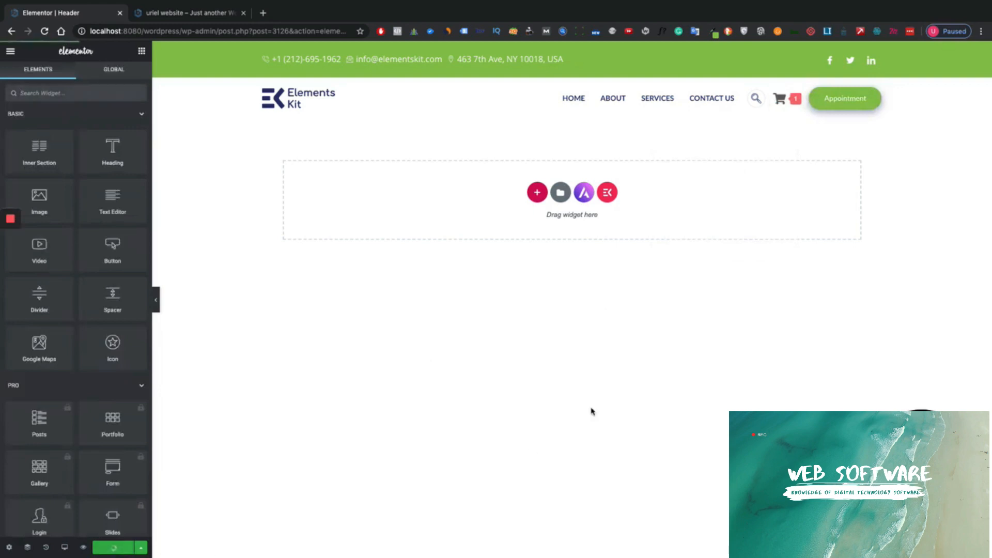
- On the live preview, open Natural Extracted Olive Oil and add it, making 2 cart items totalling $59.00
{"action": "left_click", "coordinate": [83, 548]}
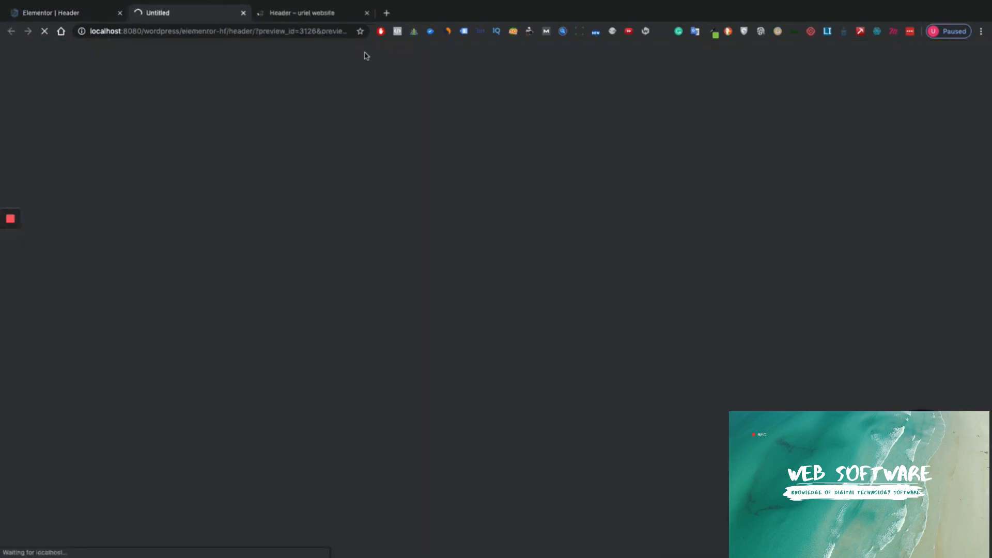
{"action": "left_click", "coordinate": [367, 13]}
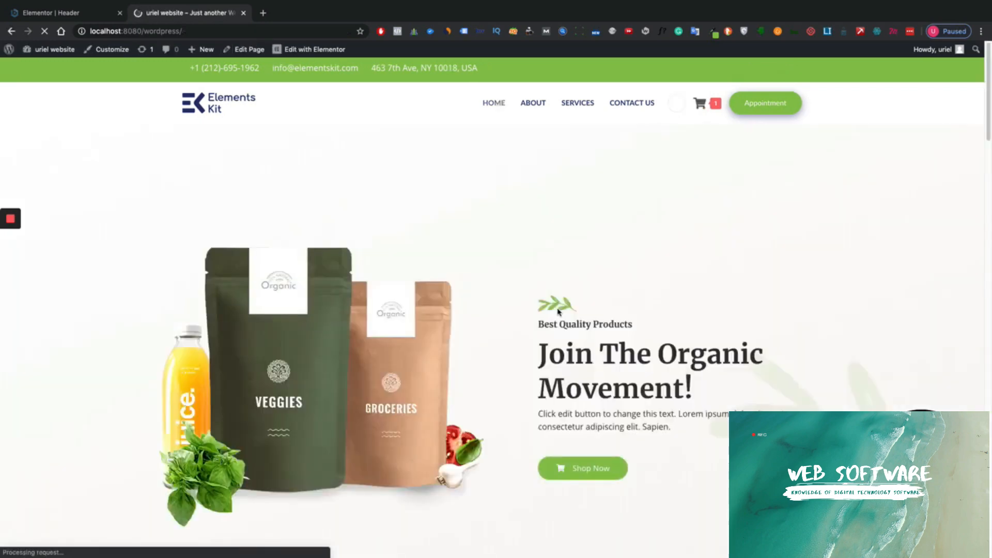
{"action": "mouse_move", "coordinate": [709, 109]}
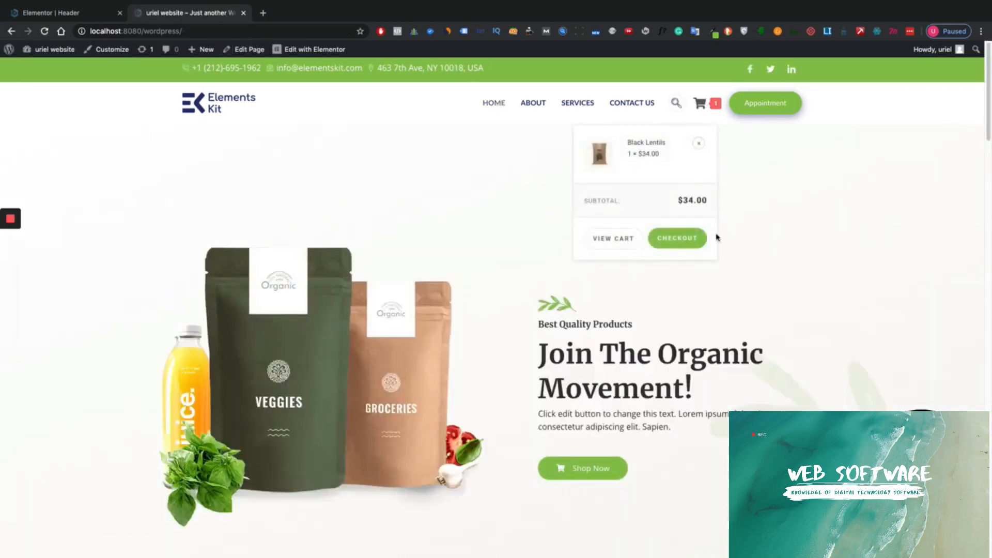
{"action": "scroll", "coordinate": [717, 357], "scroll_direction": "down", "scroll_amount": 10}
{"action": "left_click", "coordinate": [744, 214]}
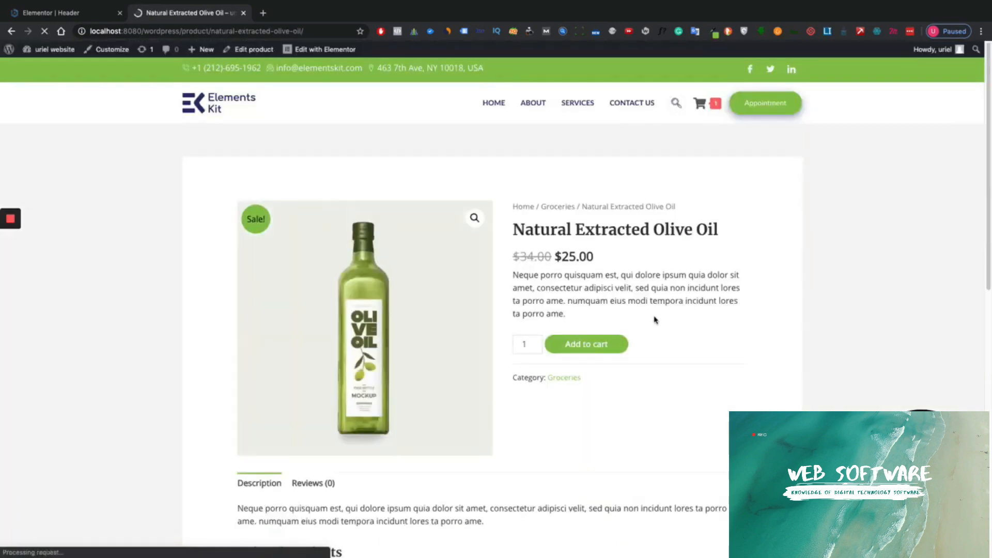
{"action": "left_click", "coordinate": [586, 352]}
{"action": "mouse_move", "coordinate": [705, 110]}
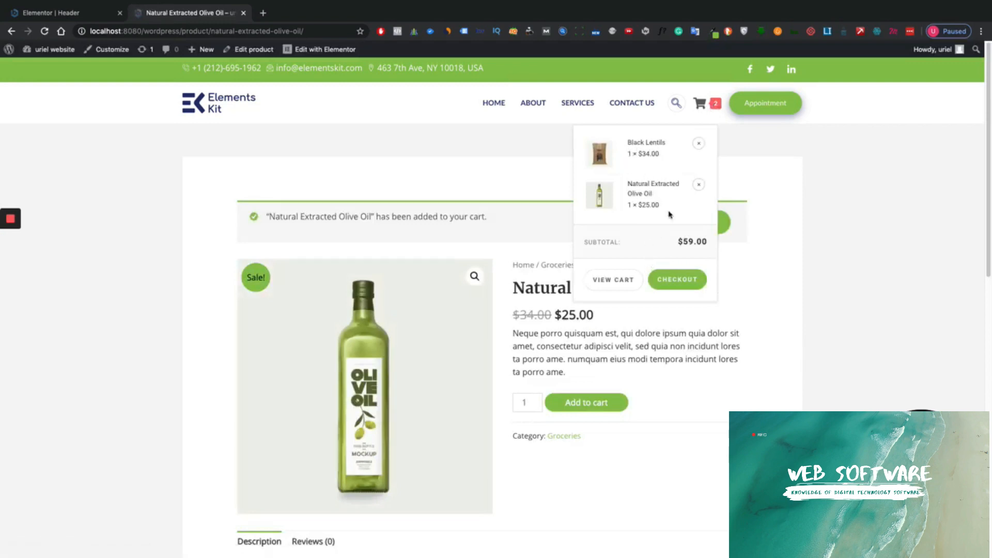
- Check that checkout lists Black Lentils and Natural Extracted Olive Oil totalling $59
{"action": "left_click", "coordinate": [666, 285]}
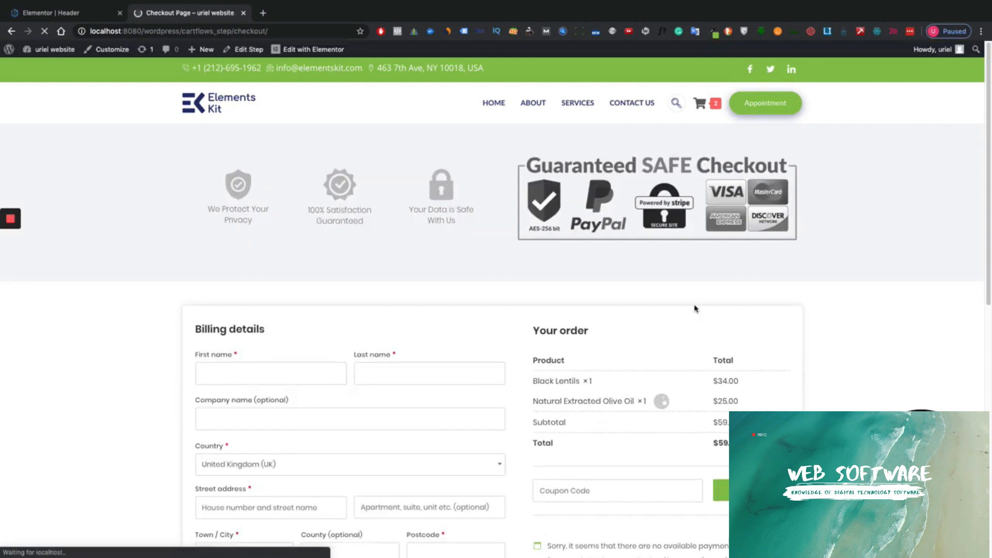
{"action": "scroll", "coordinate": [613, 263], "scroll_direction": "down", "scroll_amount": 8}
{"action": "scroll", "coordinate": [654, 275], "scroll_direction": "up", "scroll_amount": 8}
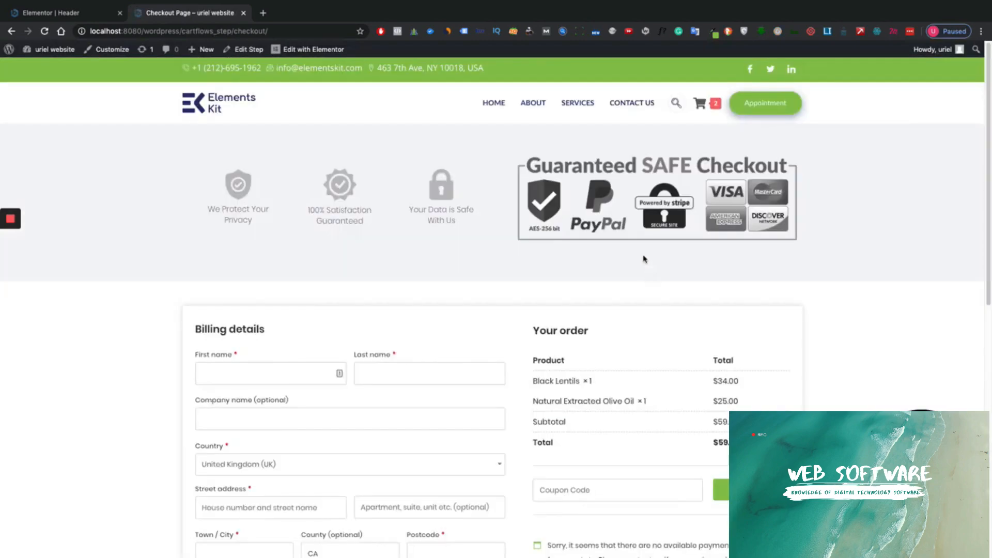
{"action": "scroll", "coordinate": [671, 259], "scroll_direction": "down", "scroll_amount": 10}
{"action": "scroll", "coordinate": [672, 259], "scroll_direction": "up", "scroll_amount": 10}
{"action": "scroll", "coordinate": [587, 261], "scroll_direction": "down", "scroll_amount": 3}
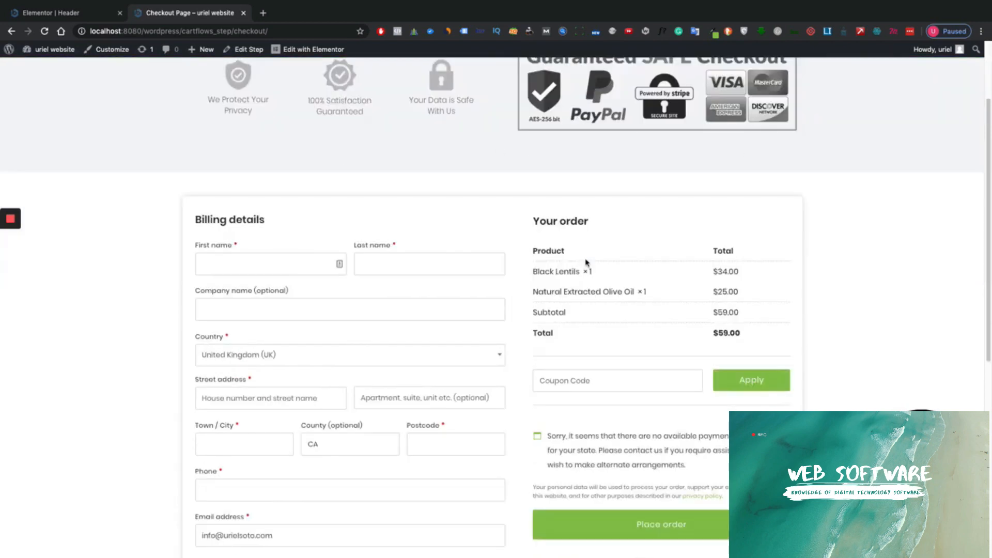
{"action": "scroll", "coordinate": [587, 262], "scroll_direction": "up", "scroll_amount": 3}
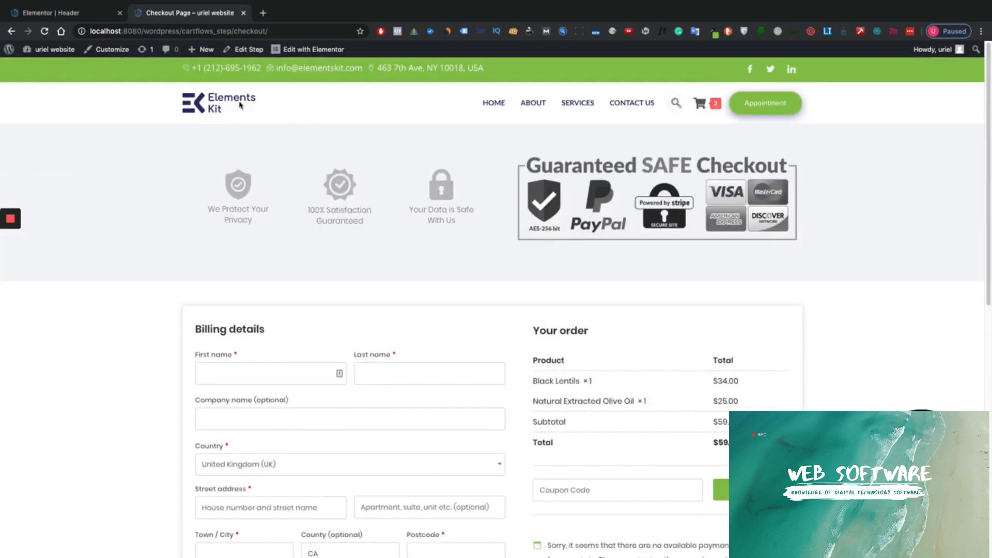
- Return to the home page and then back to the Elementor header editor
{"action": "left_click", "coordinate": [484, 110]}
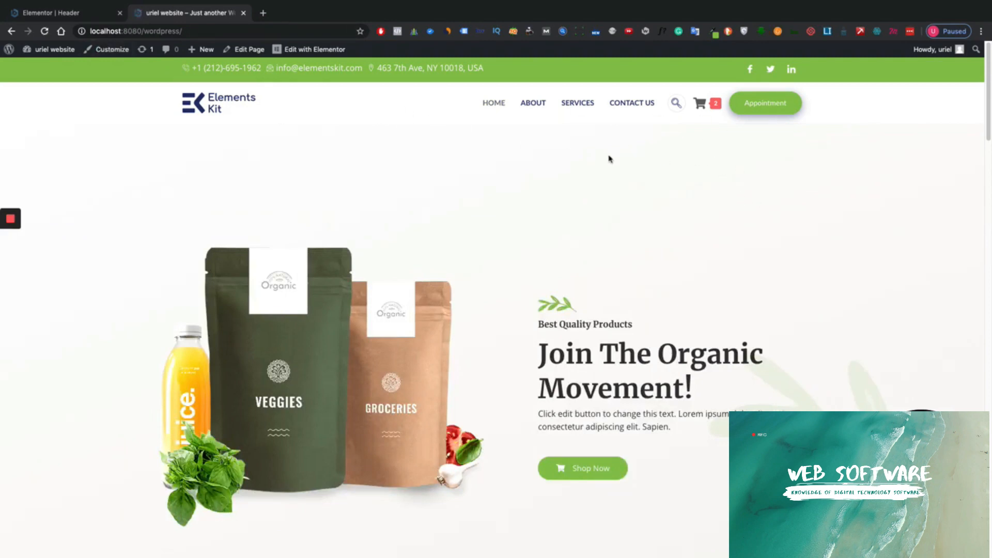
{"action": "mouse_move", "coordinate": [717, 110]}
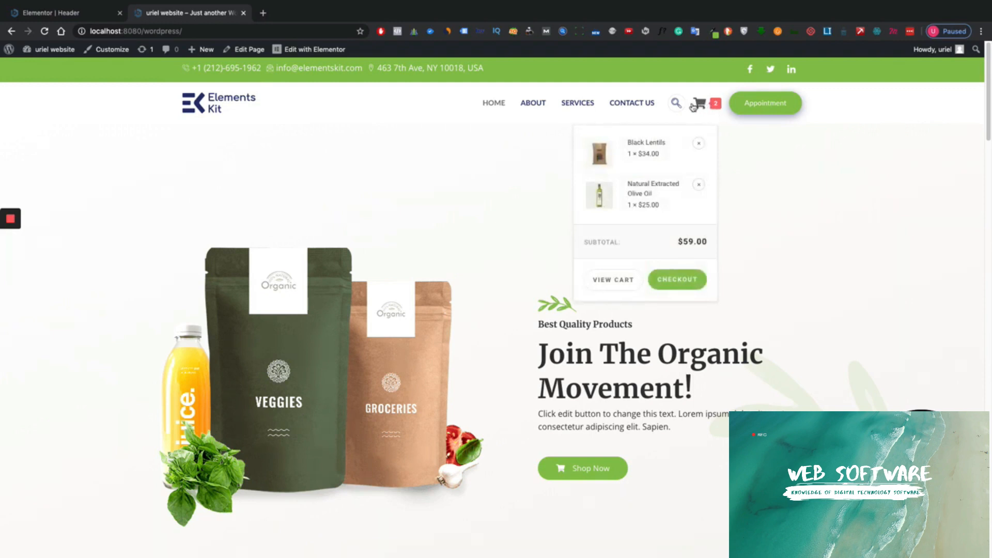
{"action": "left_click", "coordinate": [103, 18]}
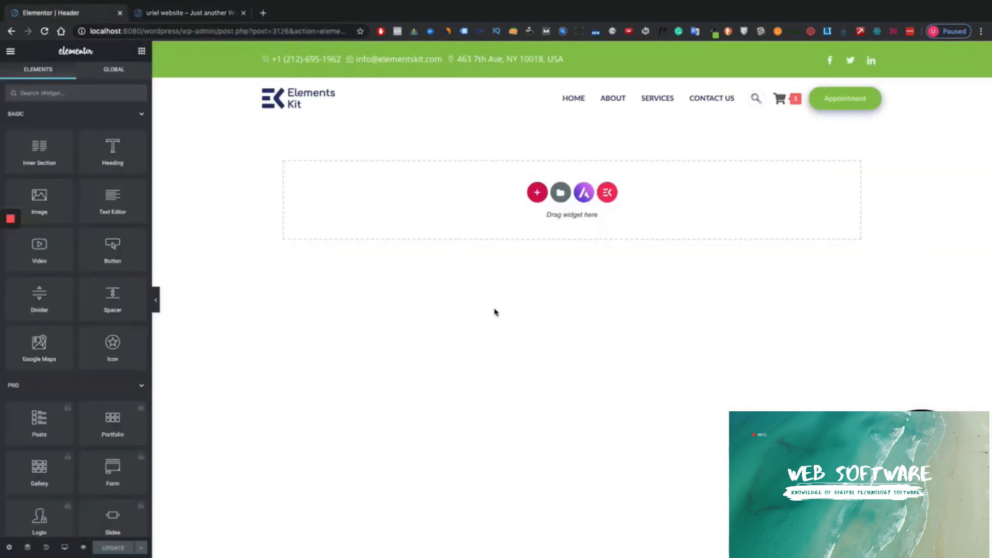
- Switch the Elementor responsive preview to tablet size
{"action": "left_click", "coordinate": [83, 547]}
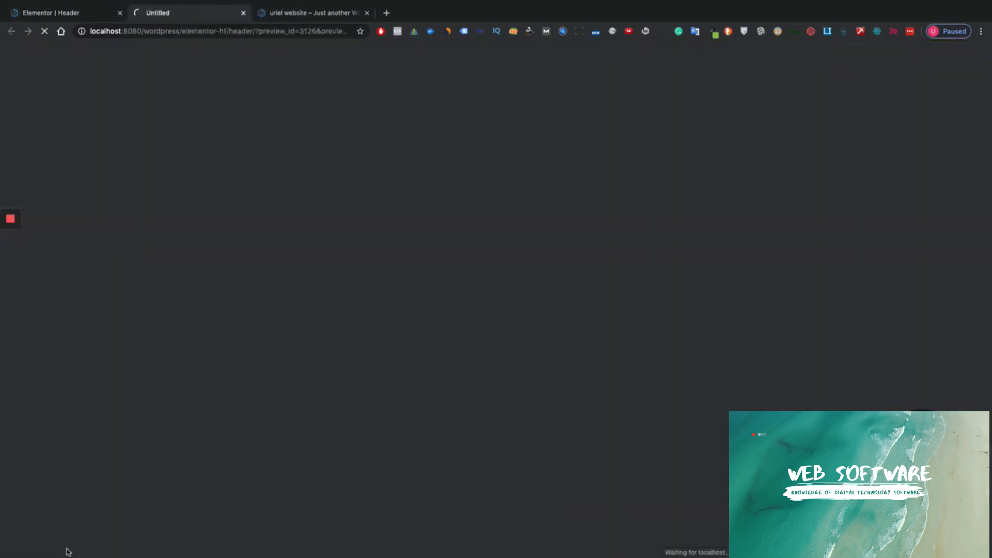
{"action": "left_click", "coordinate": [243, 13]}
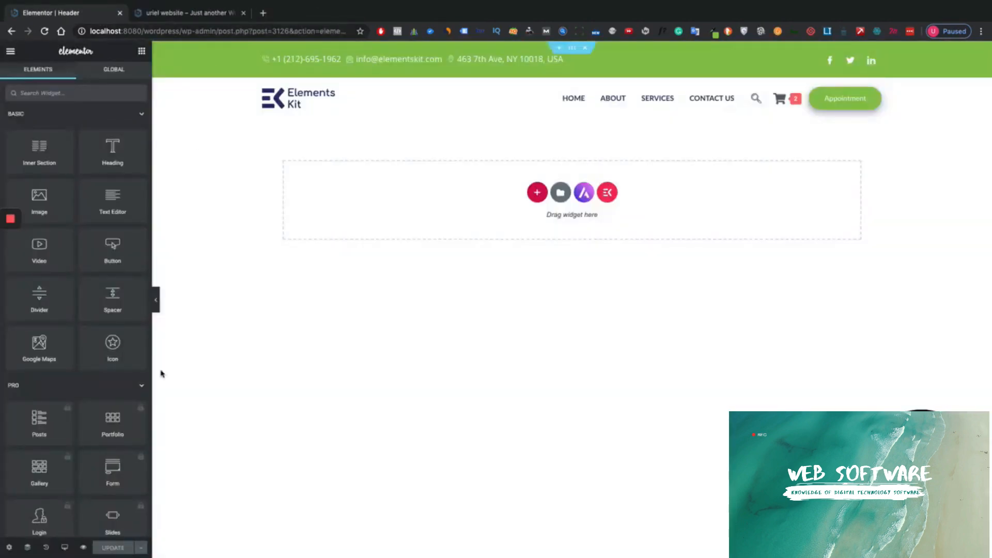
{"action": "left_click", "coordinate": [59, 548]}
{"action": "left_click", "coordinate": [65, 501]}
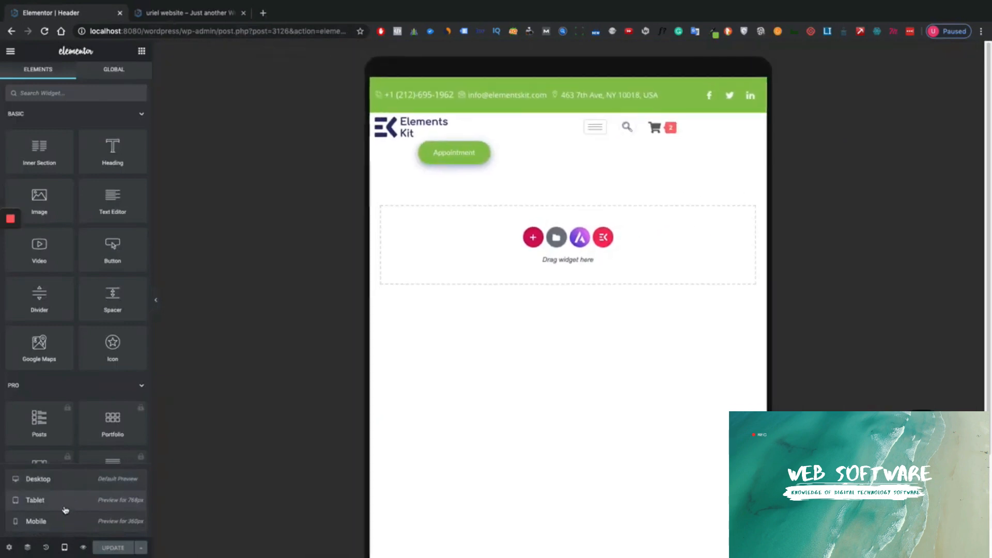
{"action": "left_click", "coordinate": [59, 521]}
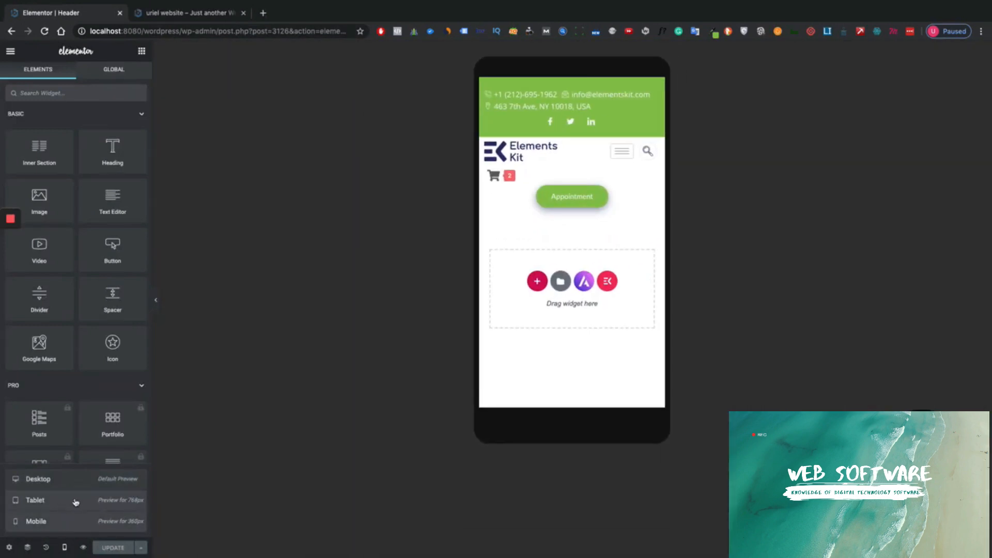
{"action": "left_click", "coordinate": [61, 505]}
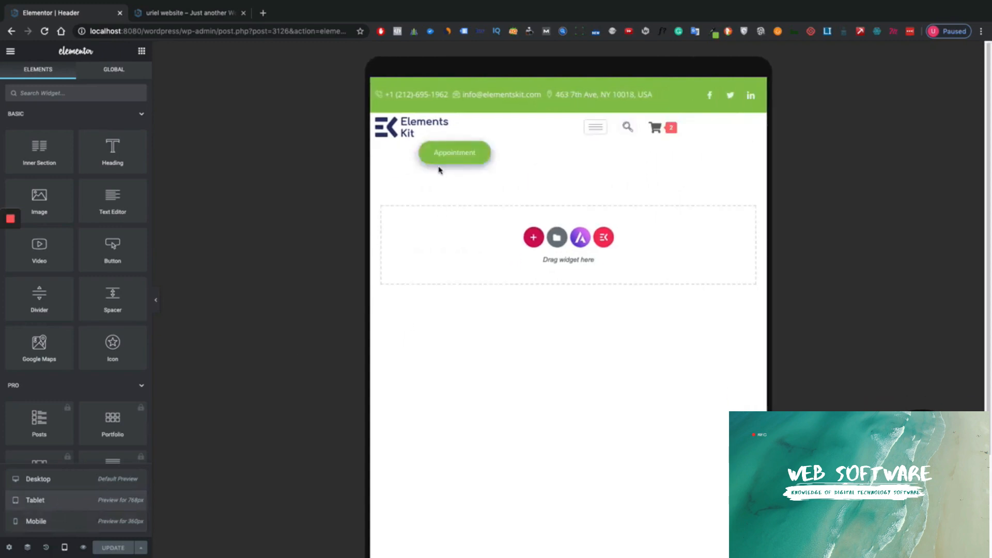
- Narrow the tablet Appointment button column so it fits on the first row
{"action": "mouse_move", "coordinate": [641, 136]}
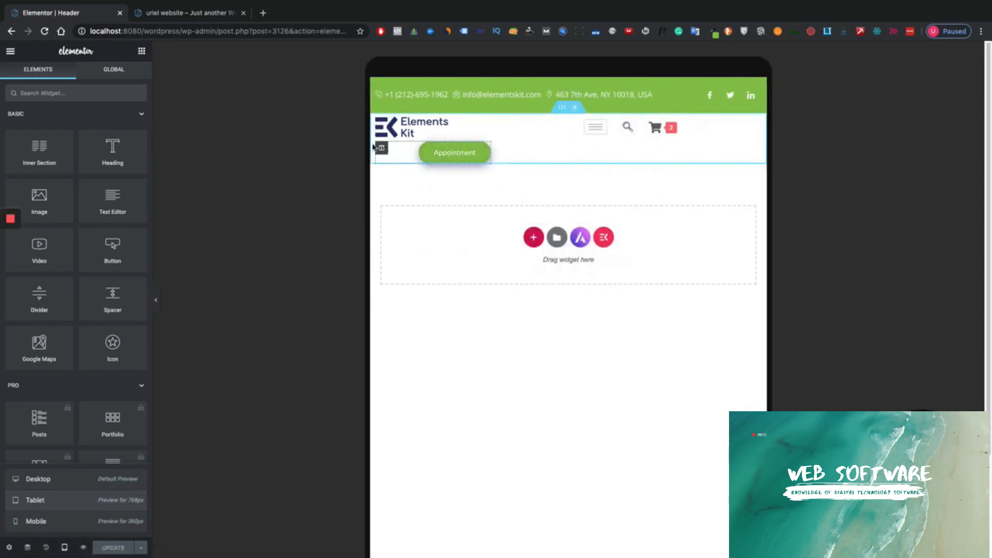
{"action": "left_click", "coordinate": [381, 149]}
{"action": "left_click", "coordinate": [136, 133]}
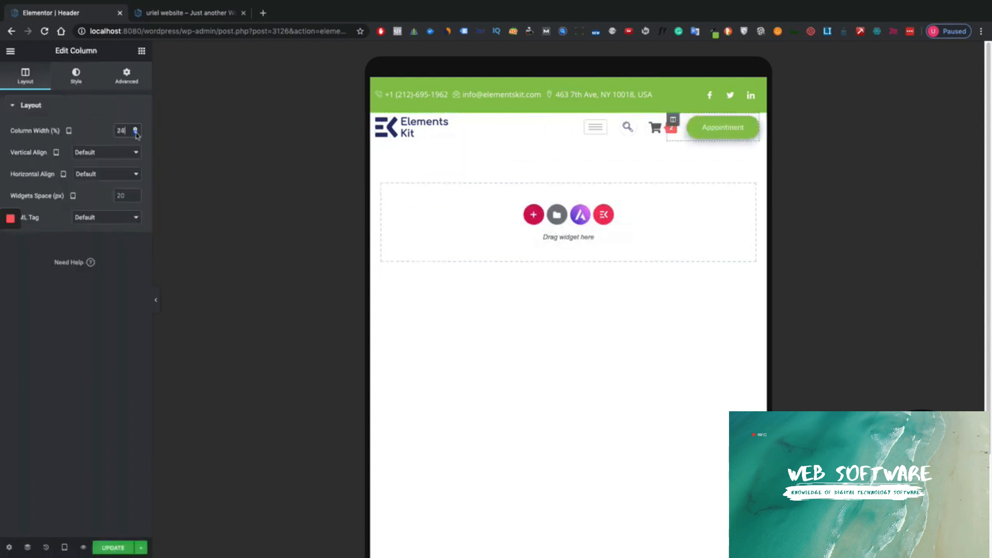
{"action": "left_click", "coordinate": [136, 133]}
{"action": "left_click", "coordinate": [136, 133]}
{"action": "left_click", "coordinate": [136, 134]}
{"action": "left_click", "coordinate": [136, 133]}
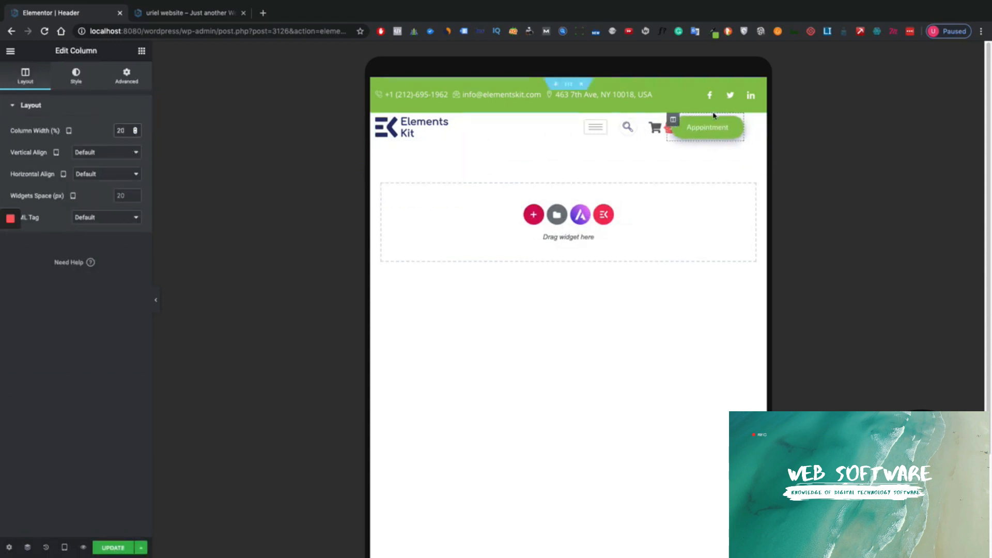
- Try narrower and wider Column Width values for the tablet logo column
{"action": "left_click", "coordinate": [381, 119]}
{"action": "left_click", "coordinate": [135, 134]}
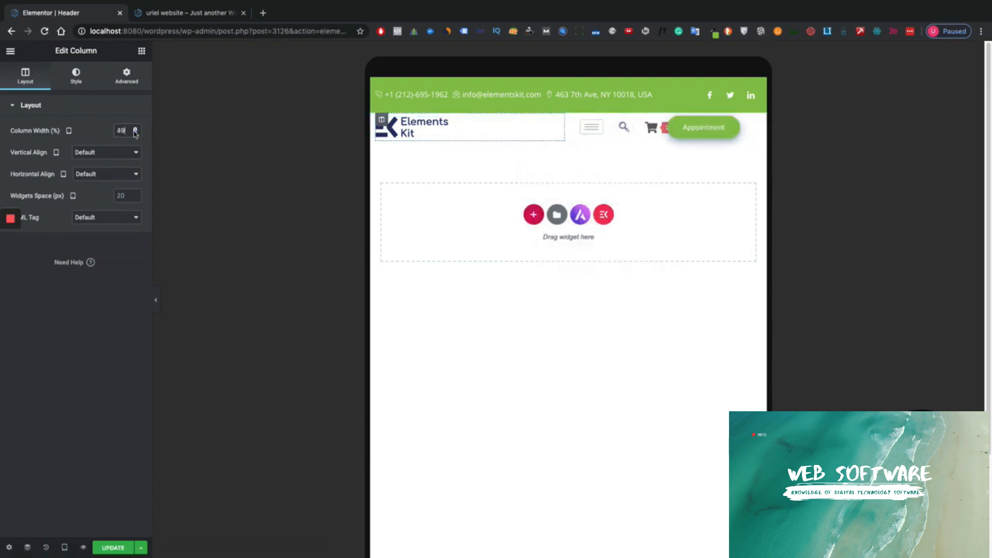
{"action": "left_click", "coordinate": [135, 133]}
{"action": "left_click", "coordinate": [135, 133]}
{"action": "left_click", "coordinate": [136, 128]}
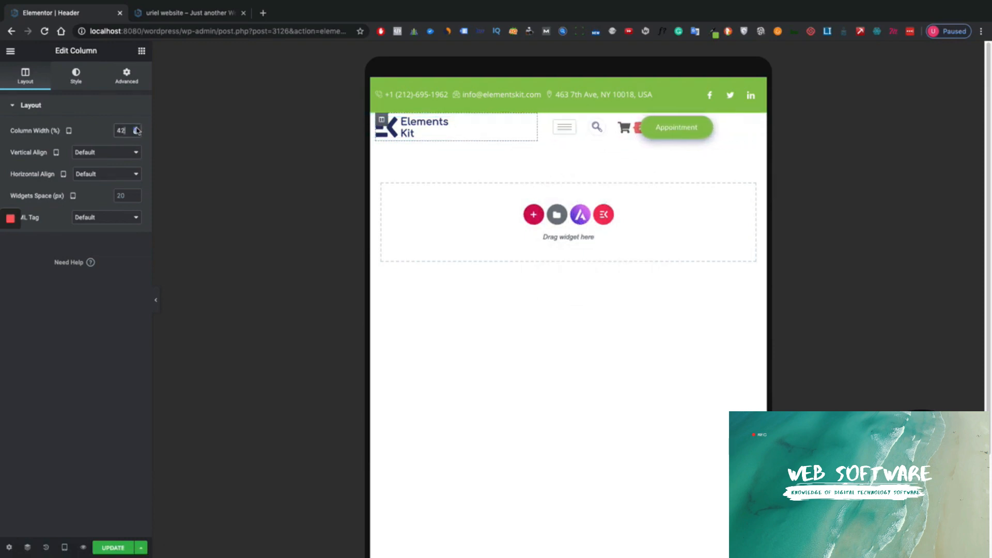
{"action": "left_click", "coordinate": [136, 128]}
{"action": "left_click", "coordinate": [136, 128]}
{"action": "left_click", "coordinate": [136, 128]}
{"action": "left_click", "coordinate": [136, 128]}
{"action": "left_click", "coordinate": [136, 128]}
{"action": "left_click", "coordinate": [136, 128]}
{"action": "left_click", "coordinate": [136, 128]}
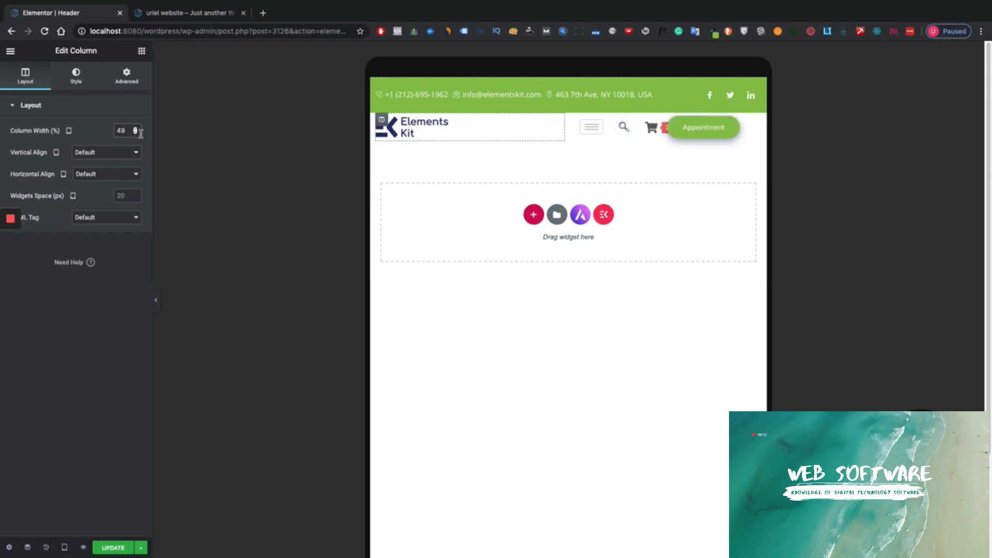
{"action": "left_click", "coordinate": [137, 132]}
{"action": "left_click", "coordinate": [137, 132]}
{"action": "left_click", "coordinate": [137, 133]}
{"action": "left_click", "coordinate": [137, 133]}
{"action": "left_click", "coordinate": [137, 133]}
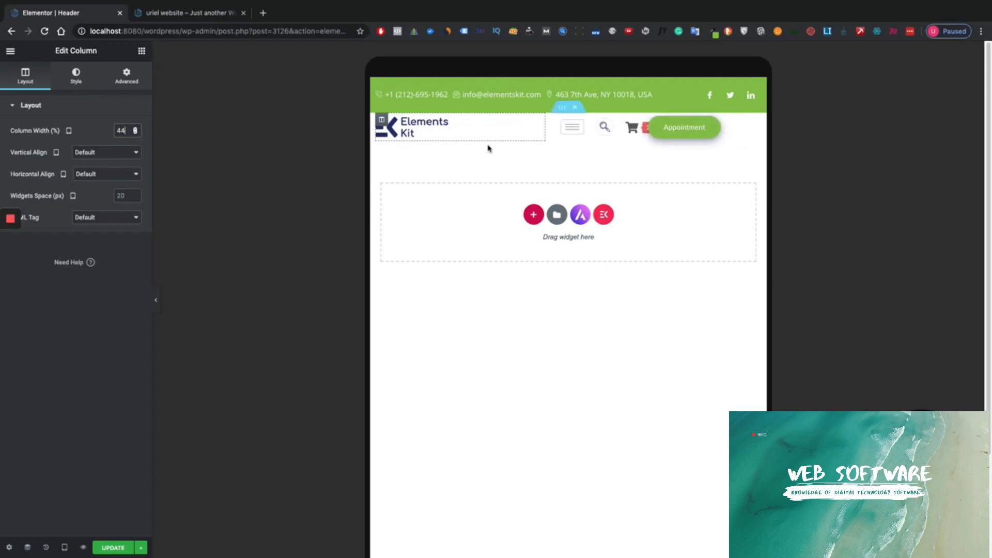
- Adjust the tablet cart column's width and restore the search column to 10
{"action": "left_click", "coordinate": [629, 120]}
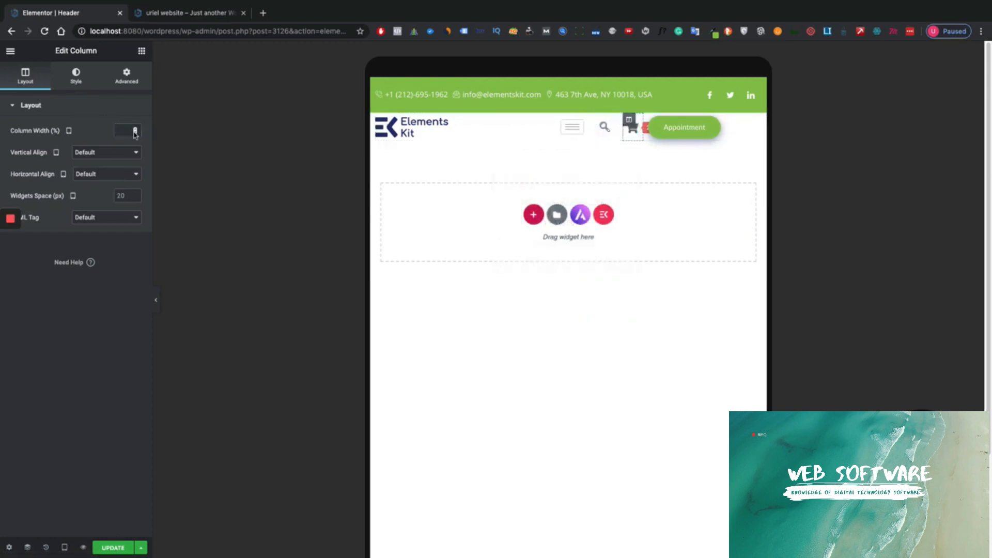
{"action": "left_click", "coordinate": [136, 132]}
{"action": "left_click", "coordinate": [137, 130]}
{"action": "left_click", "coordinate": [137, 130]}
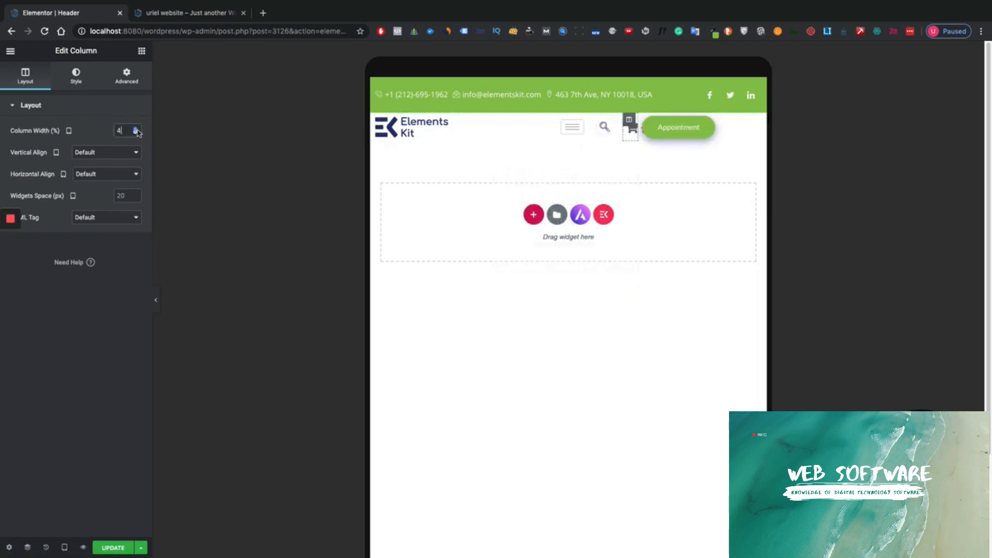
{"action": "left_click", "coordinate": [136, 130]}
{"action": "left_click", "coordinate": [137, 130]}
{"action": "left_click", "coordinate": [137, 130]}
{"action": "left_click", "coordinate": [137, 130]}
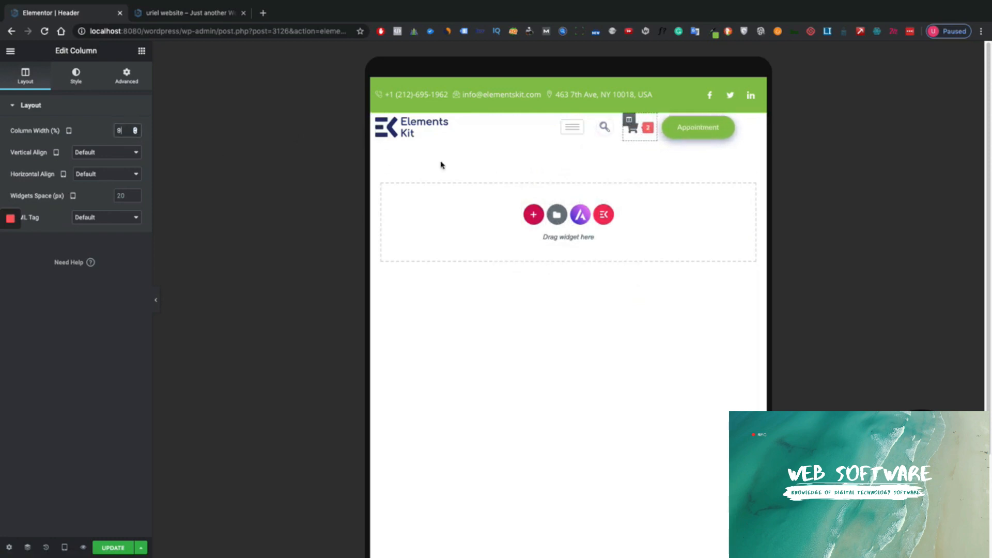
{"action": "left_click", "coordinate": [590, 121]}
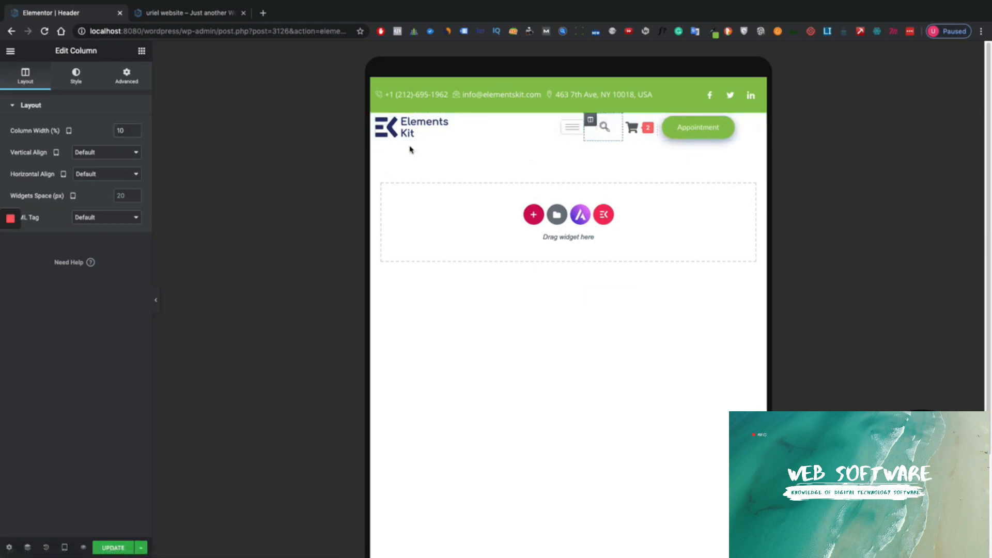
{"action": "left_click", "coordinate": [135, 133]}
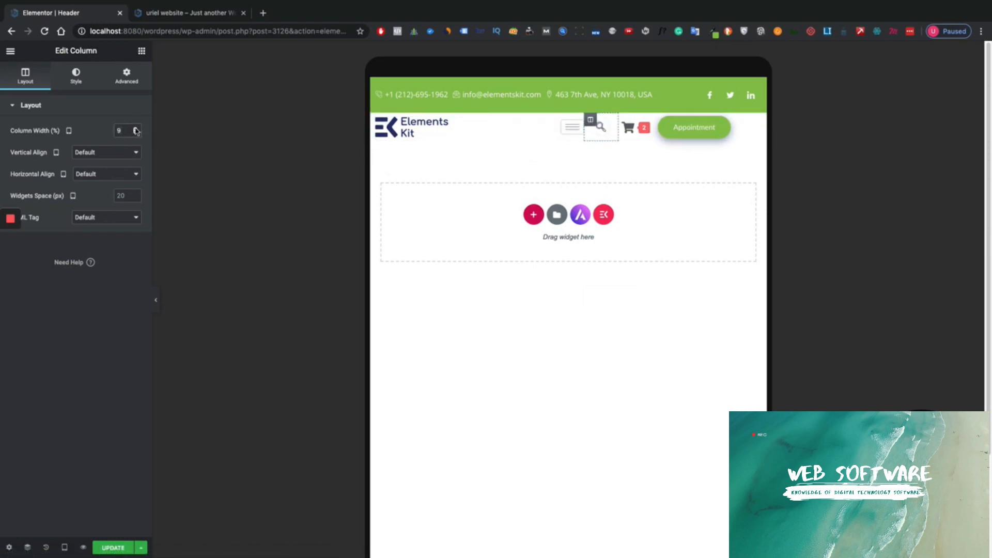
{"action": "left_click", "coordinate": [136, 129]}
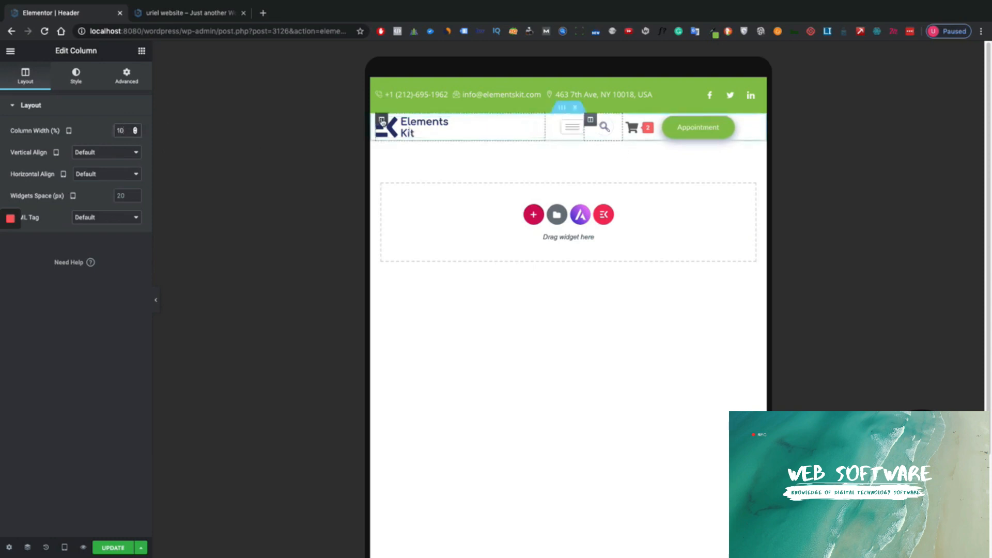
- Widen the tablet logo column's Column Width to 51
{"action": "left_click", "coordinate": [382, 121]}
{"action": "left_click", "coordinate": [136, 129]}
{"action": "left_click", "coordinate": [135, 128]}
{"action": "left_click", "coordinate": [135, 128]}
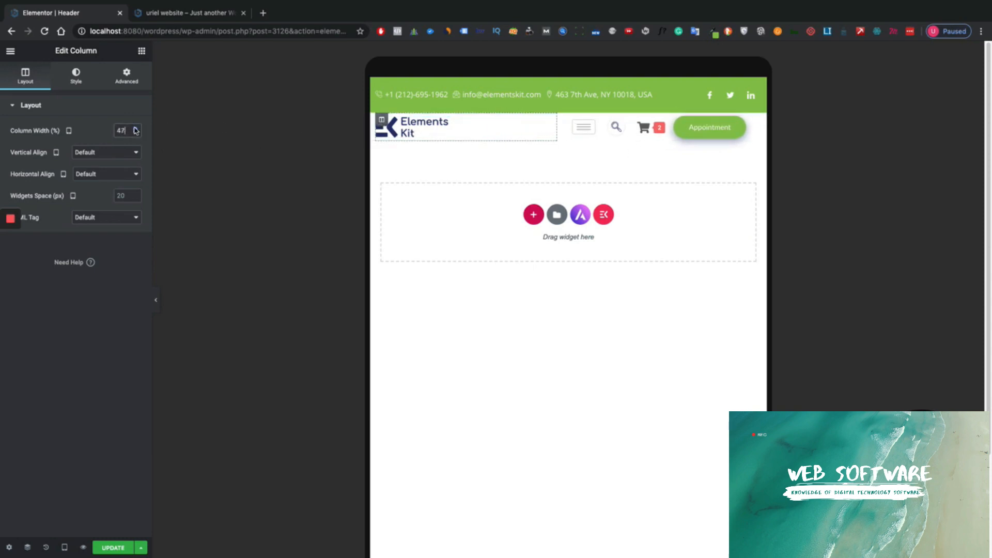
{"action": "left_click", "coordinate": [135, 129]}
{"action": "left_click", "coordinate": [135, 128]}
{"action": "left_click", "coordinate": [136, 128]}
{"action": "left_click", "coordinate": [136, 129]}
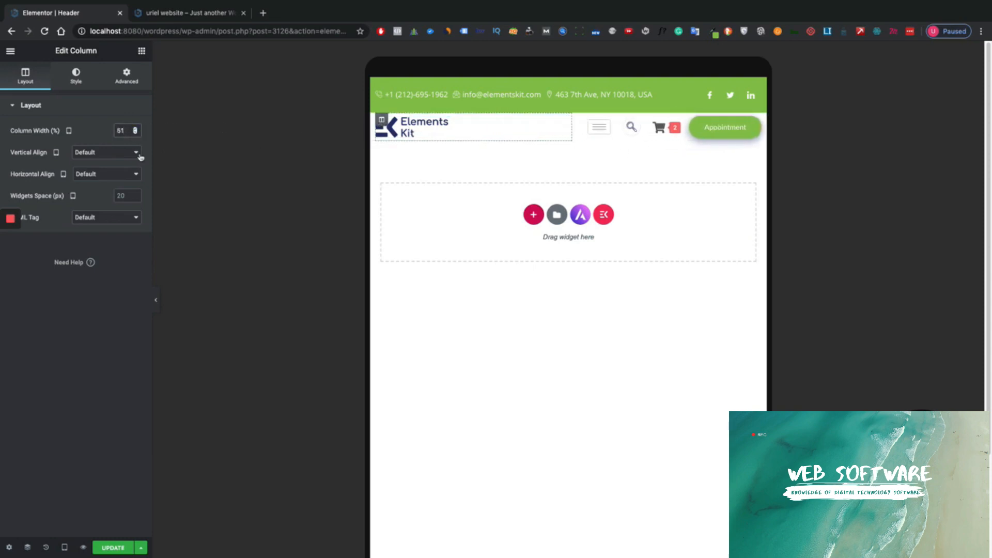
- Save the header with UPDATE and switch the preview to mobile
{"action": "left_click", "coordinate": [114, 547]}
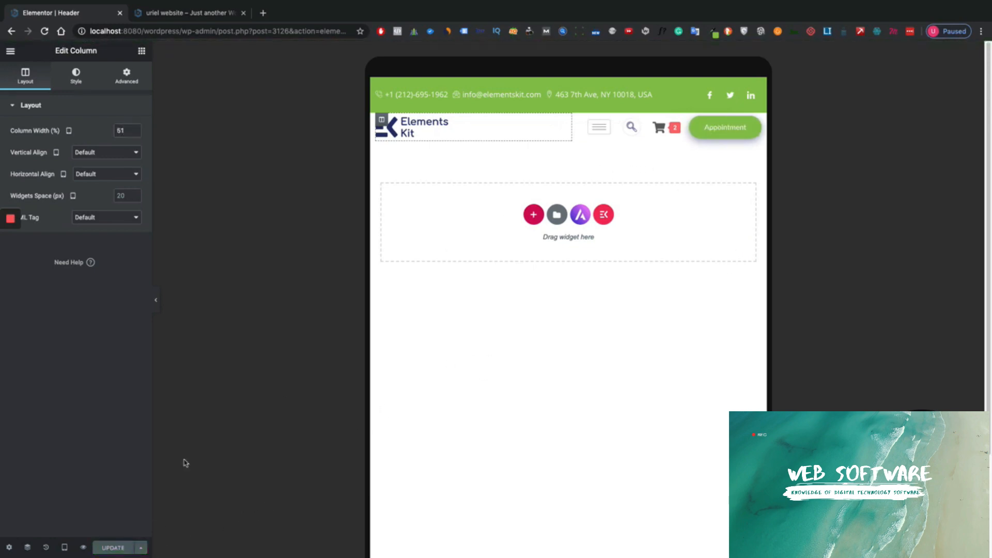
{"action": "left_click", "coordinate": [65, 548]}
{"action": "left_click", "coordinate": [65, 522]}
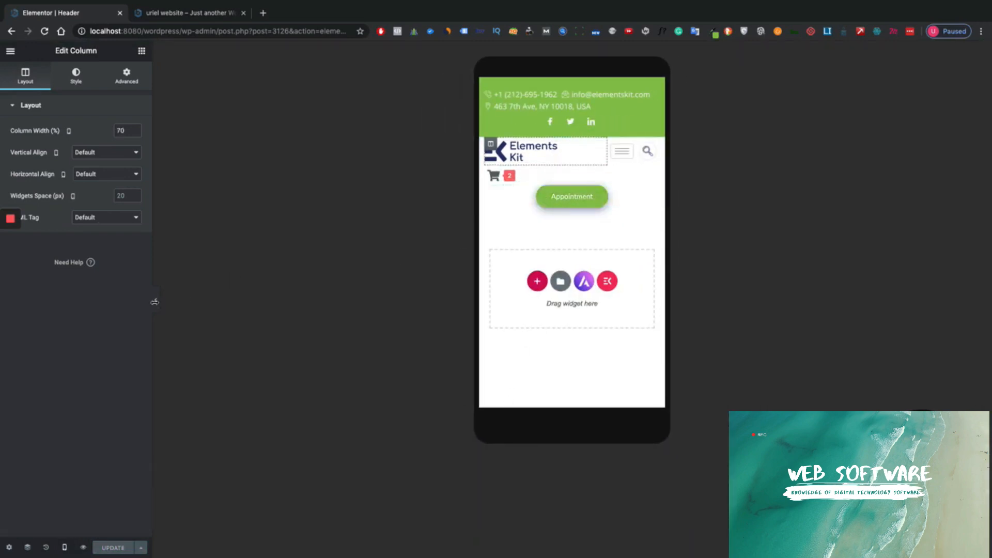
- Collapse and reopen the editor panel to preview the mobile header
{"action": "left_click", "coordinate": [156, 299]}
{"action": "left_click", "coordinate": [2, 295]}
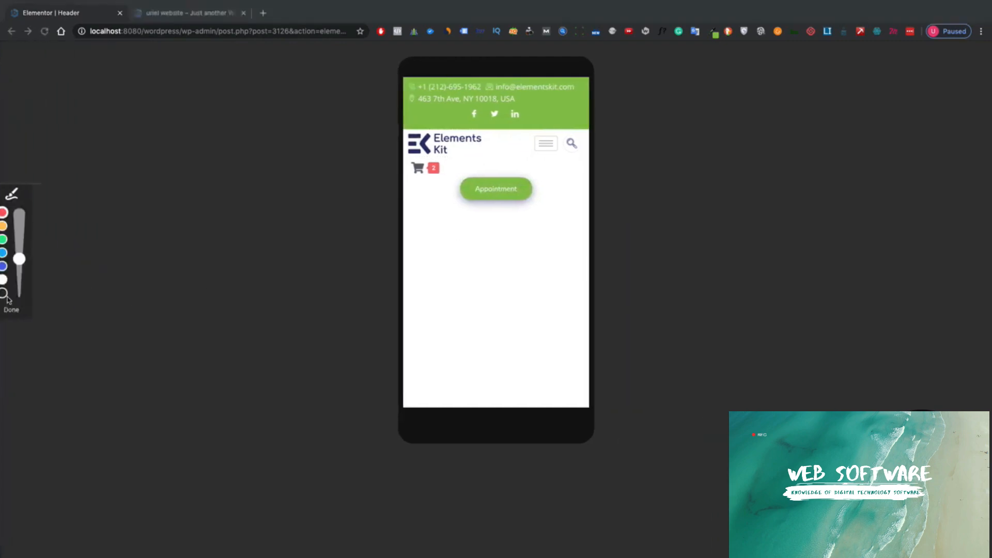
{"action": "left_click", "coordinate": [155, 329]}
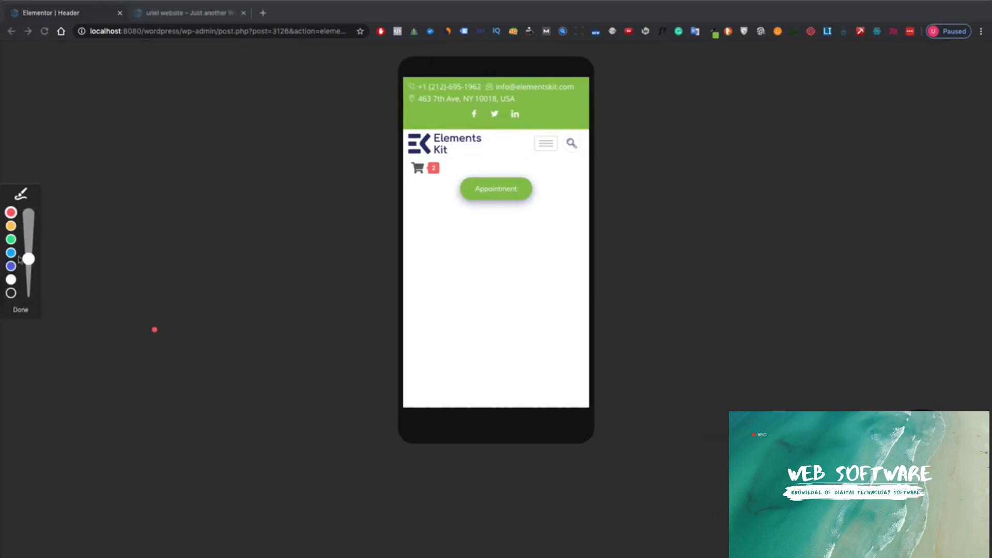
{"action": "left_click", "coordinate": [21, 310]}
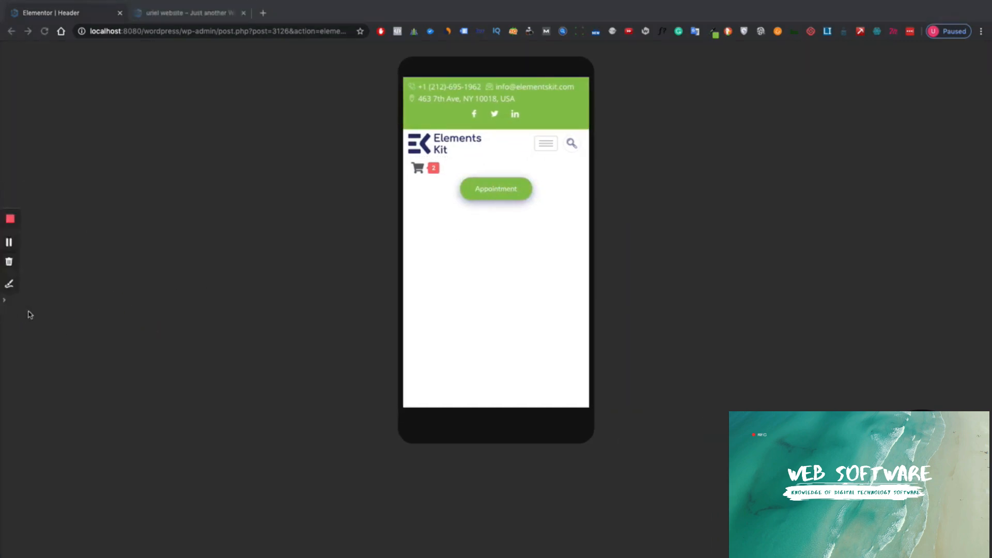
{"action": "left_click", "coordinate": [3, 300]}
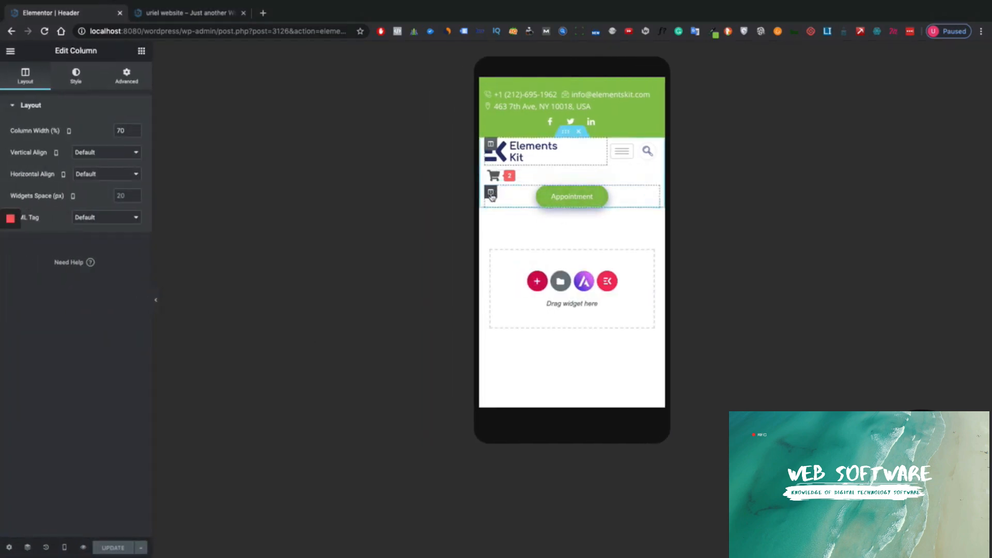
- Turn on Hide On Mobile for the Appointment button's column and preview the result
{"action": "left_click", "coordinate": [491, 194]}
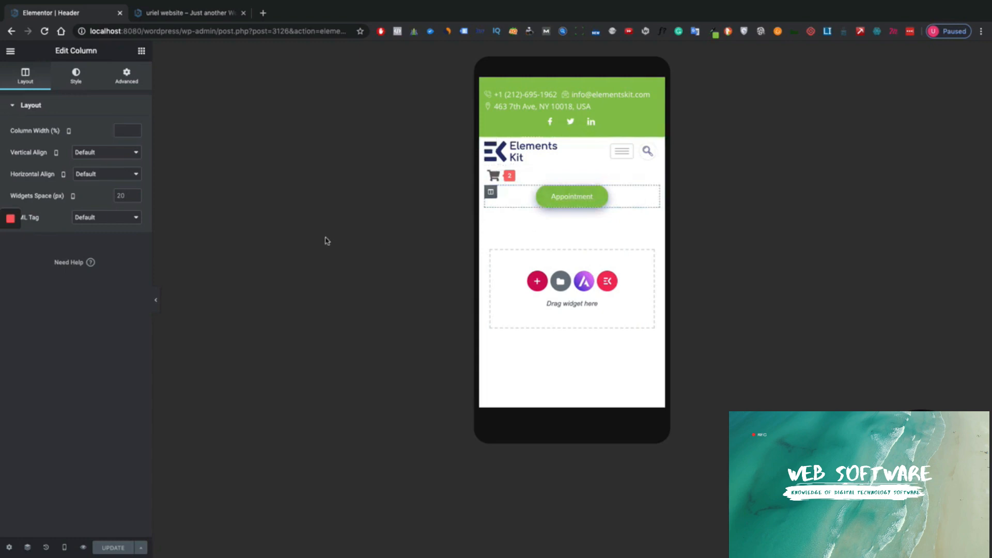
{"action": "left_click", "coordinate": [125, 76]}
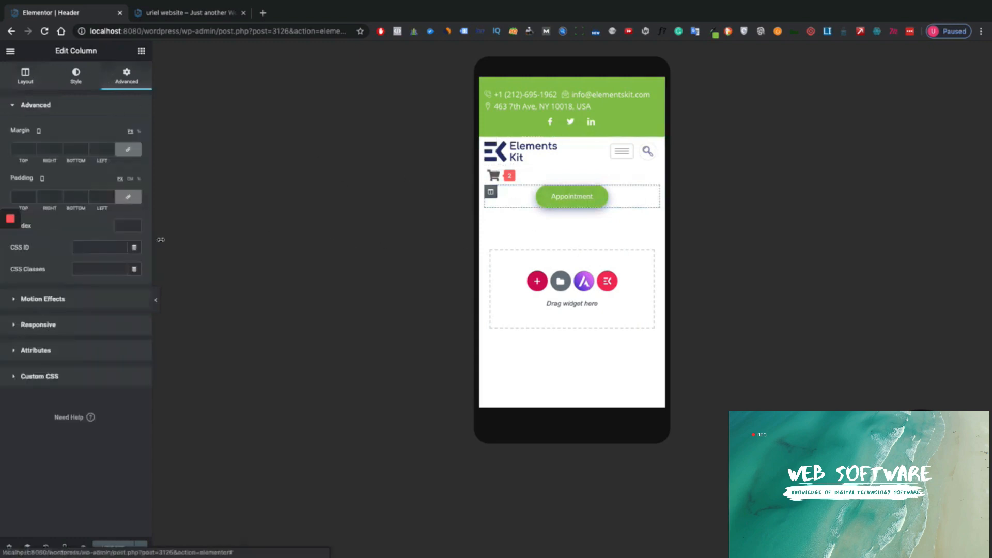
{"action": "left_click", "coordinate": [65, 331]}
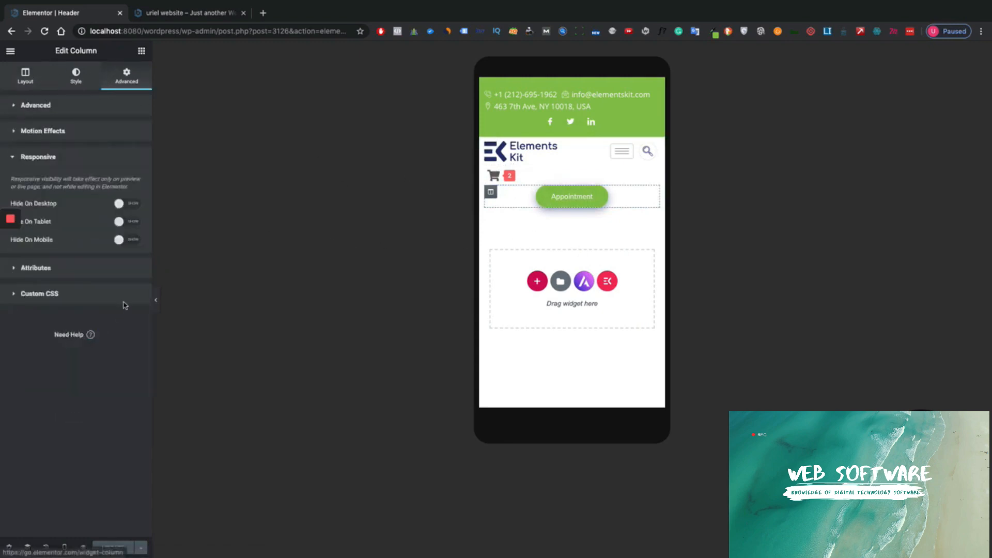
{"action": "left_click", "coordinate": [133, 242]}
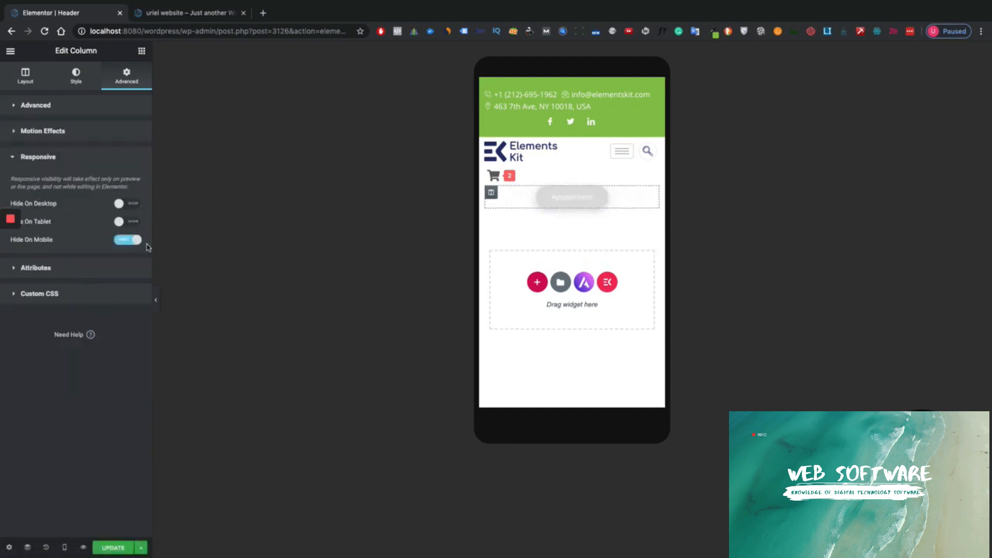
{"action": "left_click", "coordinate": [156, 301]}
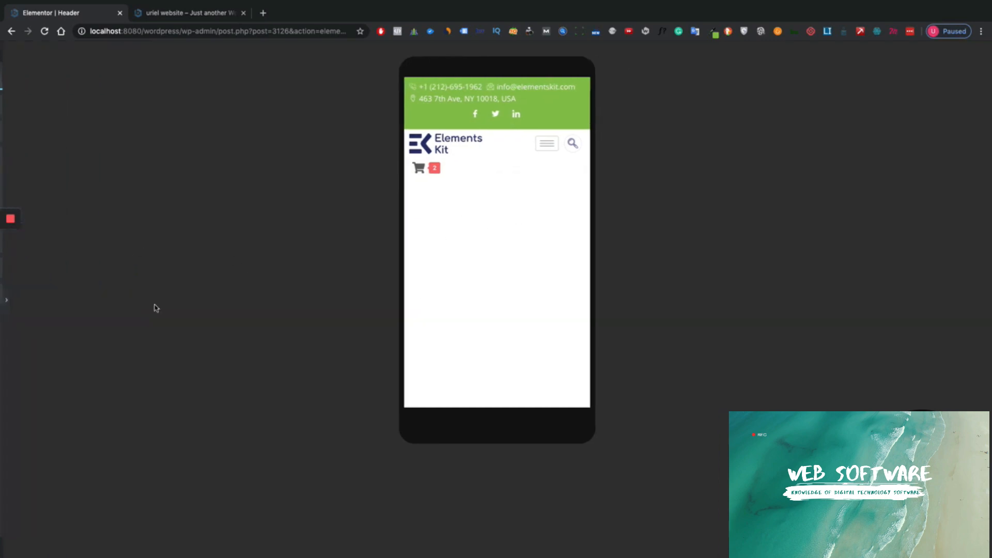
- Reduce the mobile logo column's Column Width
{"action": "left_click", "coordinate": [4, 298]}
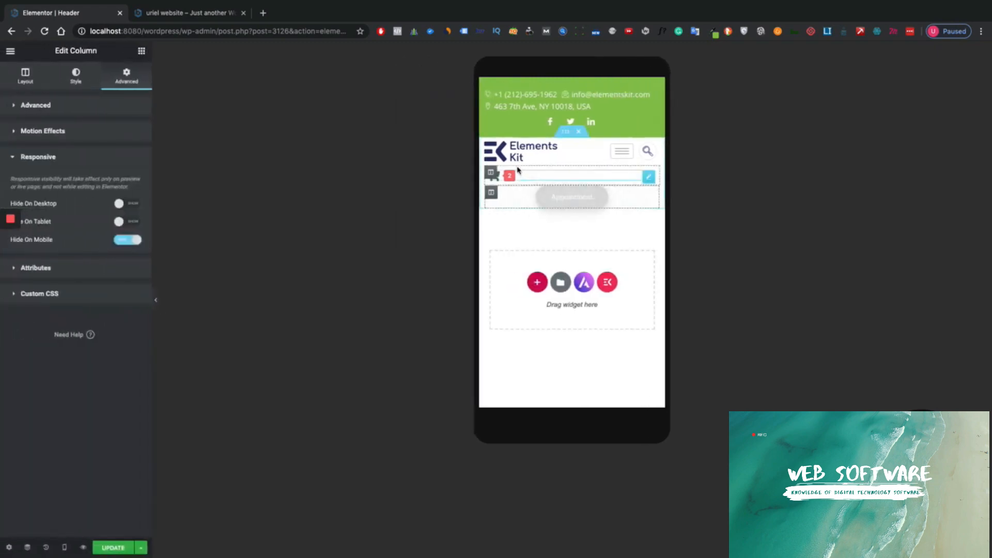
{"action": "left_click", "coordinate": [489, 146]}
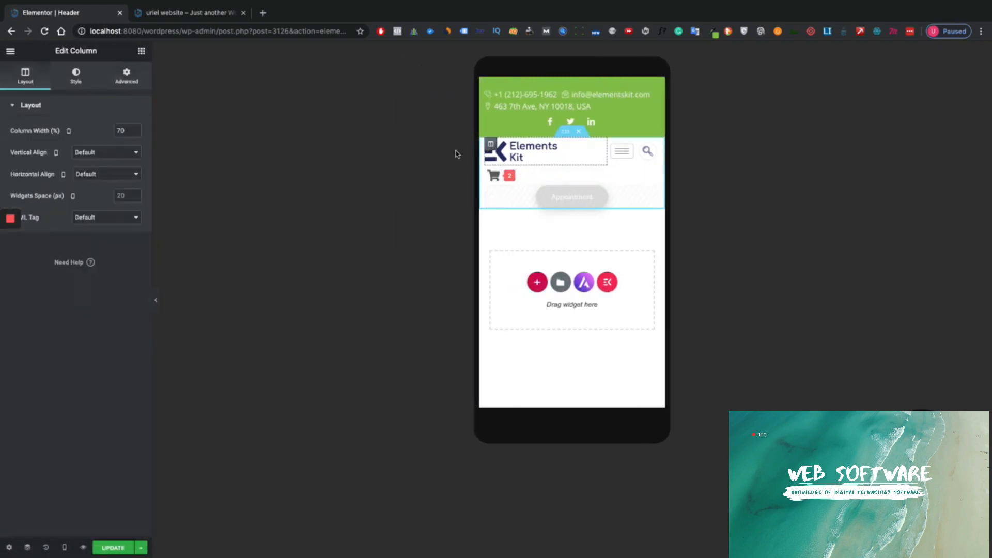
{"action": "left_click", "coordinate": [137, 133]}
{"action": "left_click", "coordinate": [137, 133]}
{"action": "left_click", "coordinate": [137, 133]}
{"action": "left_click", "coordinate": [137, 133]}
{"action": "left_click", "coordinate": [137, 133]}
{"action": "left_click", "coordinate": [137, 132]}
{"action": "left_click", "coordinate": [137, 132]}
{"action": "left_click", "coordinate": [137, 133]}
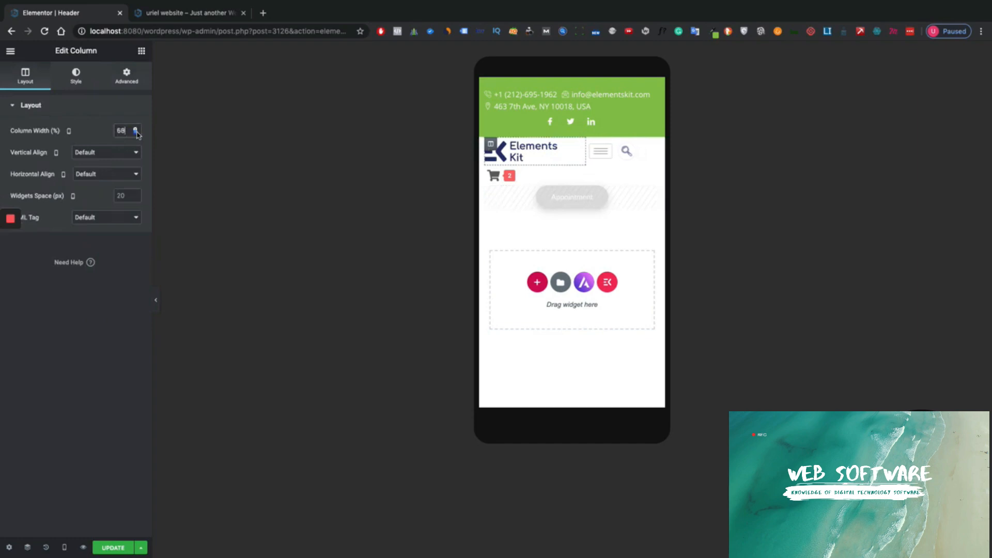
{"action": "left_click", "coordinate": [137, 133]}
{"action": "left_click", "coordinate": [137, 133]}
{"action": "left_click", "coordinate": [137, 132]}
{"action": "left_click", "coordinate": [137, 133]}
{"action": "left_click", "coordinate": [137, 133]}
{"action": "left_click", "coordinate": [137, 132]}
{"action": "left_click", "coordinate": [137, 133]}
{"action": "left_click", "coordinate": [137, 133]}
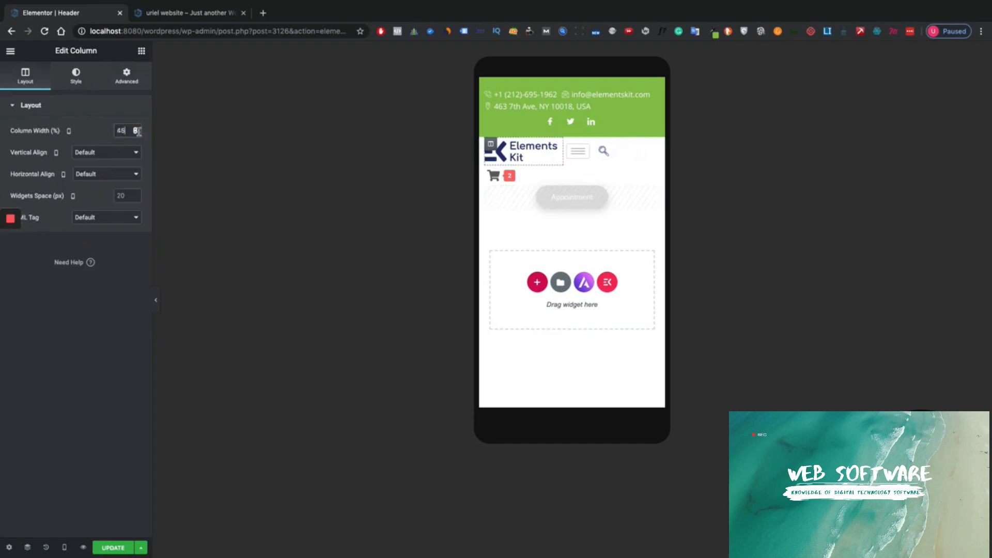
- Set the mobile cart column width to 10 and the logo column to 51
{"action": "left_click", "coordinate": [491, 173]}
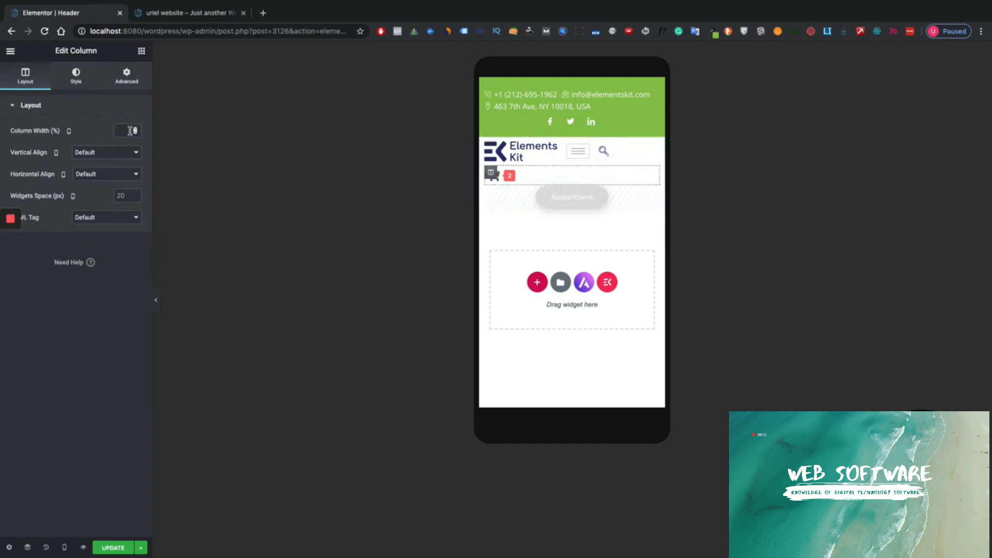
{"action": "type", "text": "10"}
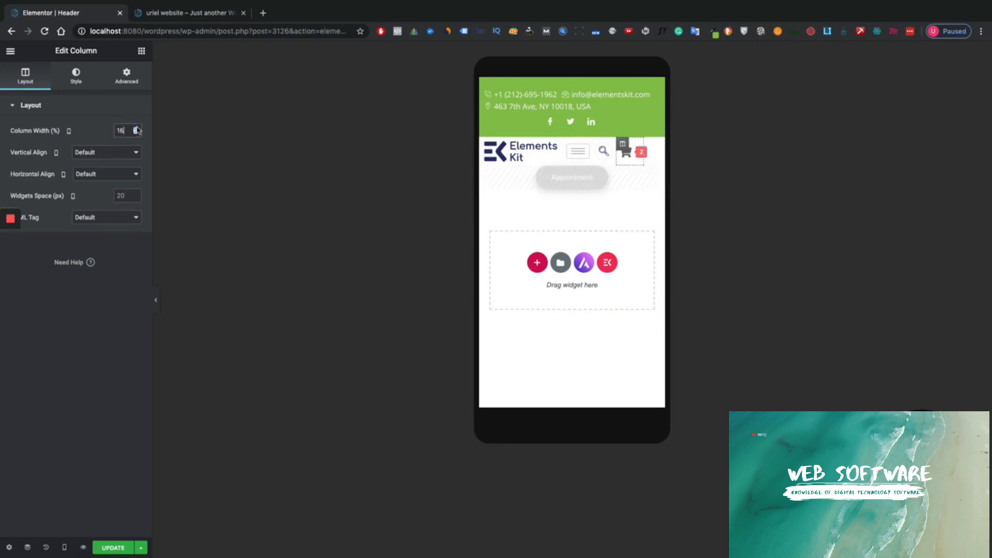
{"action": "left_click", "coordinate": [490, 145]}
{"action": "left_click", "coordinate": [136, 128]}
{"action": "left_click", "coordinate": [136, 128]}
{"action": "left_click", "coordinate": [136, 128]}
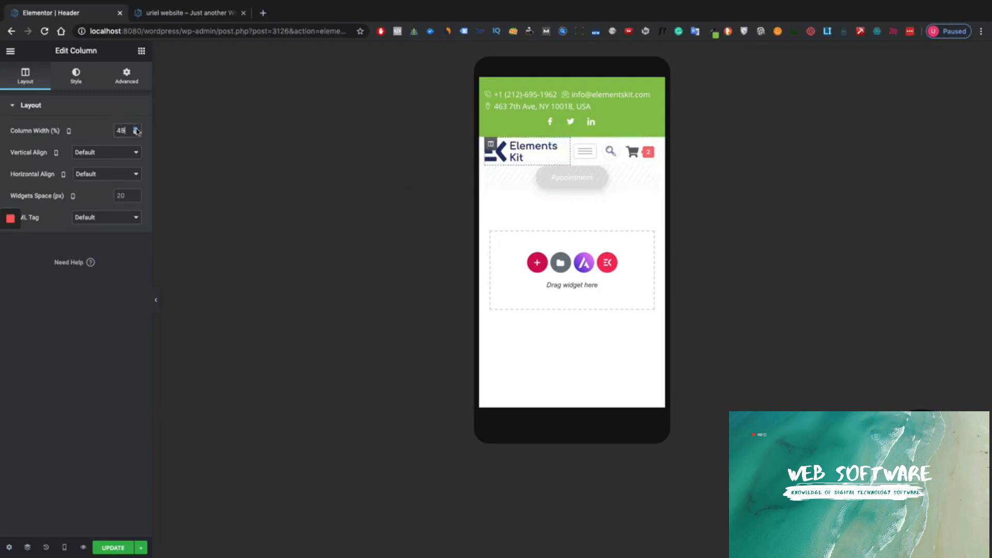
{"action": "left_click", "coordinate": [136, 128]}
{"action": "left_click", "coordinate": [136, 128]}
{"action": "left_click", "coordinate": [136, 128]}
{"action": "left_click", "coordinate": [136, 128]}
{"action": "left_click", "coordinate": [136, 128]}
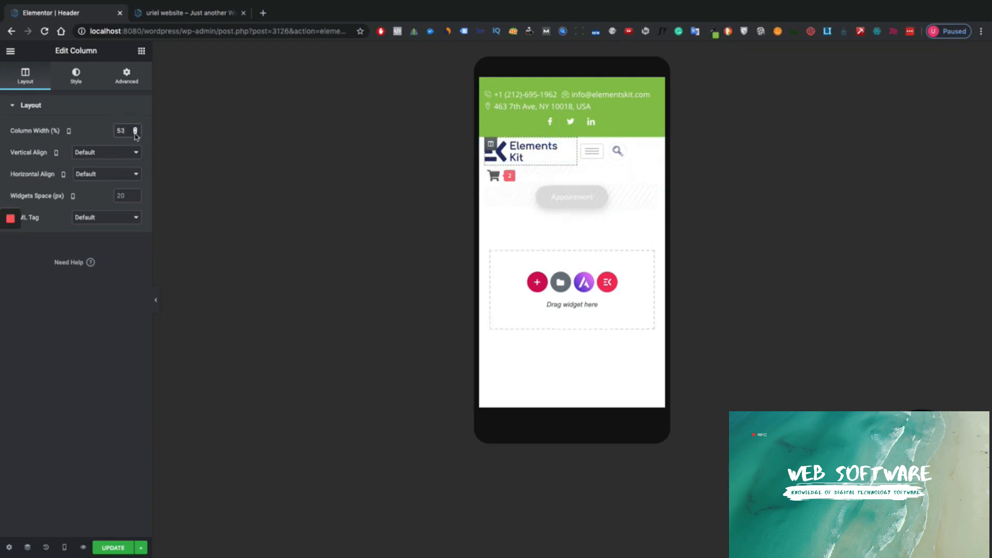
{"action": "left_click", "coordinate": [136, 134]}
{"action": "left_click", "coordinate": [136, 134]}
- Preview the mobile header, then select the search icon's column
{"action": "left_click", "coordinate": [157, 297]}
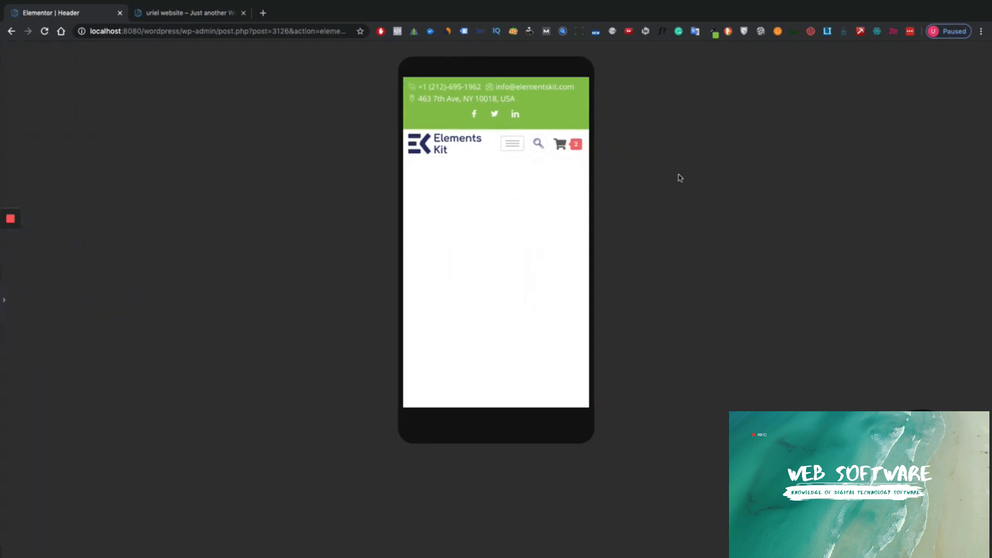
{"action": "left_click", "coordinate": [4, 300]}
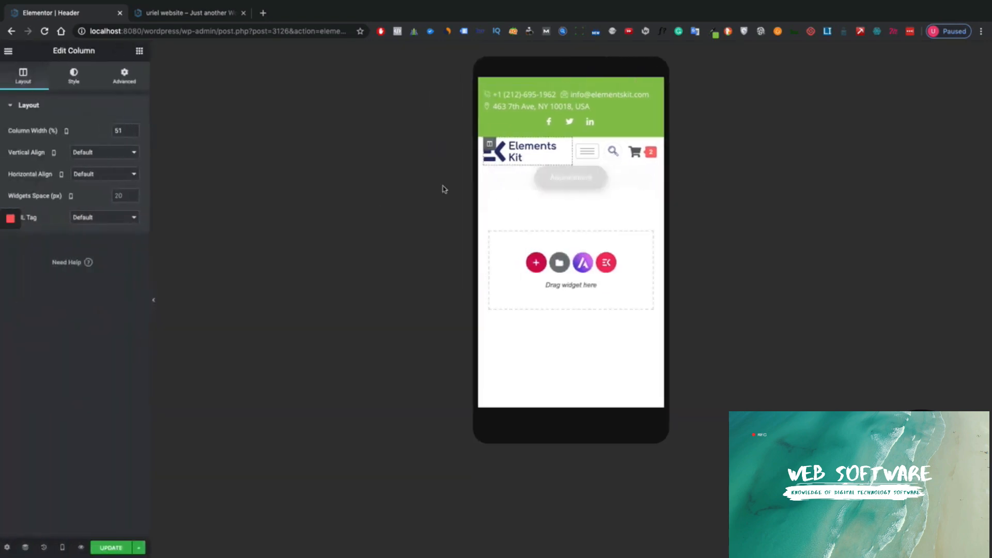
{"action": "left_click", "coordinate": [613, 154]}
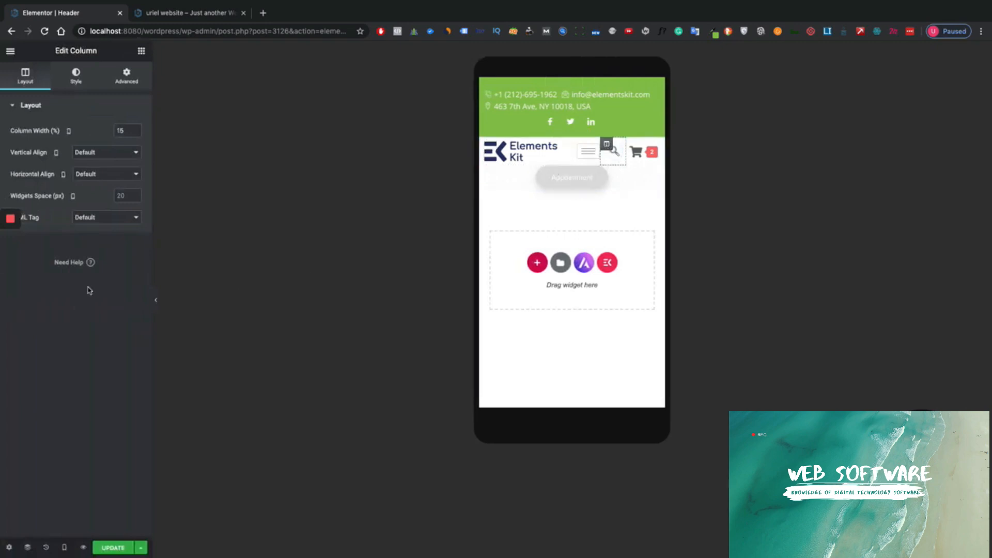
- Hide the search column on mobile from its Advanced responsive settings
{"action": "left_click", "coordinate": [129, 84]}
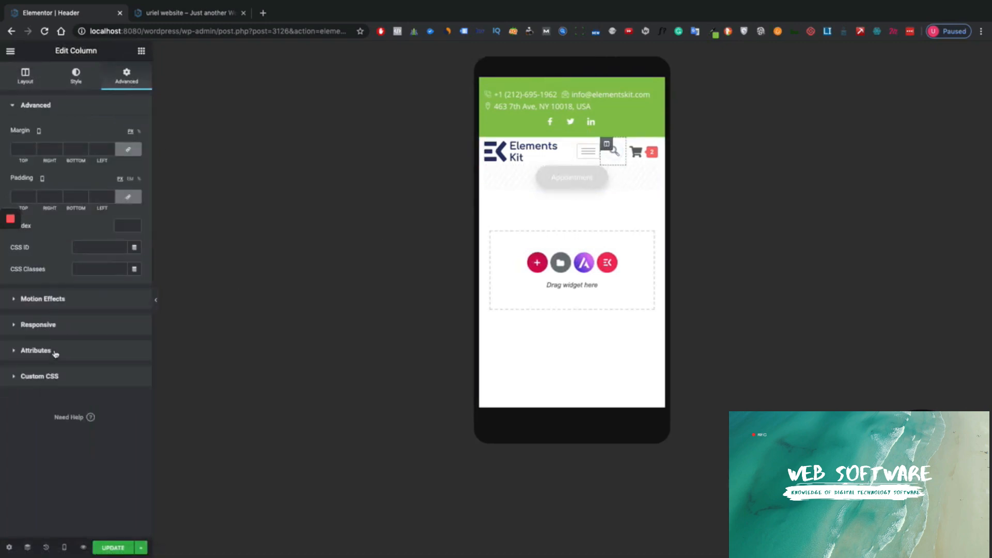
{"action": "left_click", "coordinate": [108, 330]}
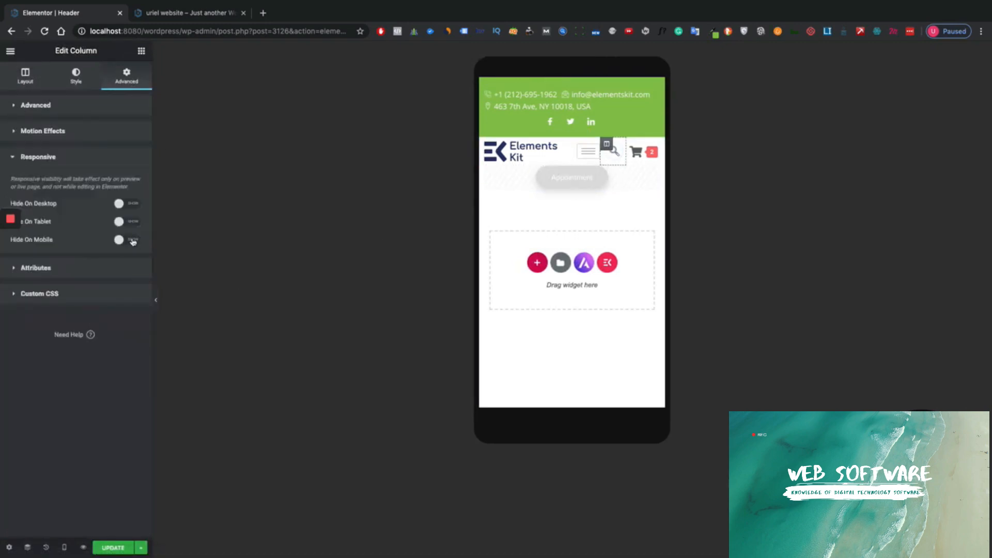
{"action": "left_click", "coordinate": [133, 240]}
{"action": "left_click", "coordinate": [155, 300]}
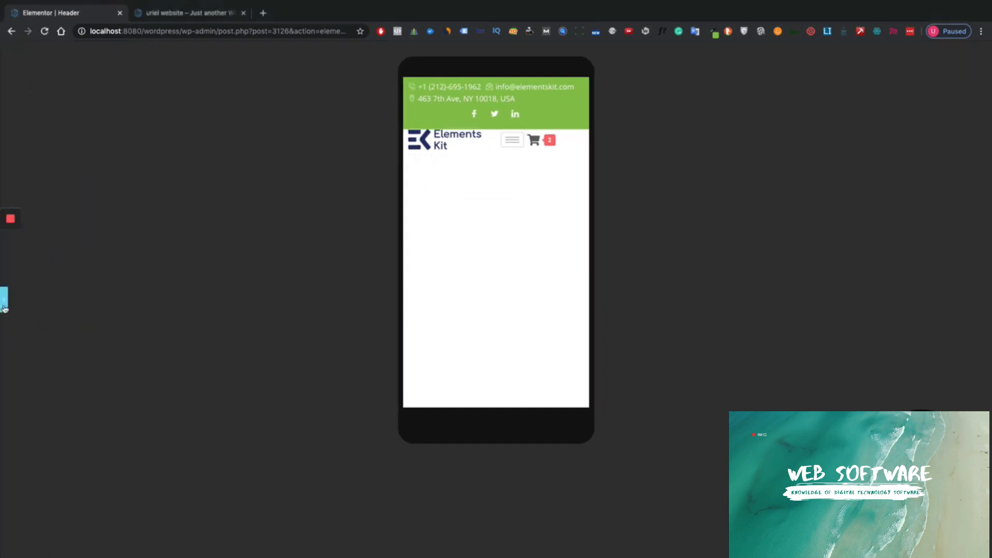
{"action": "left_click", "coordinate": [4, 302]}
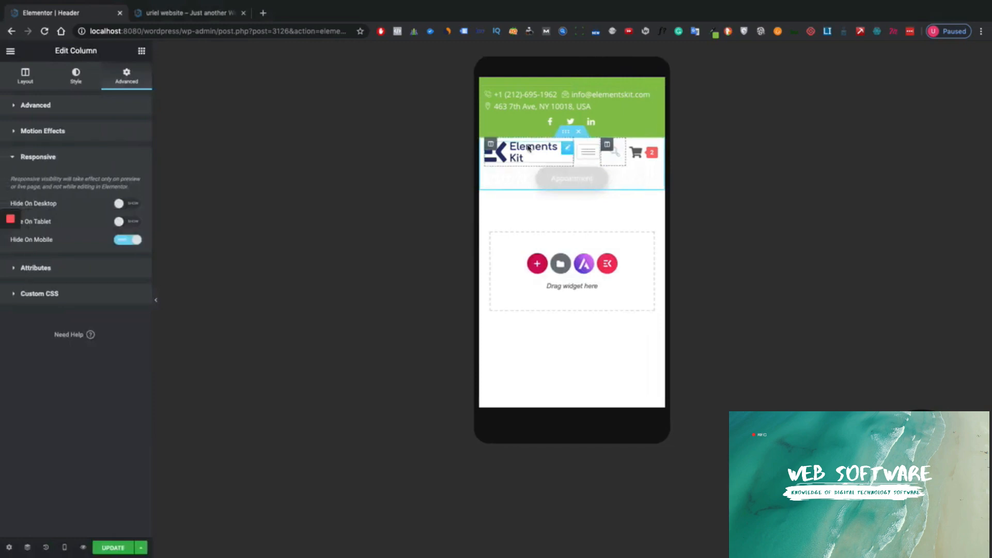
- Select the logo column and adjust its Column Width (%) with the spinner arrows
{"action": "left_click", "coordinate": [490, 143]}
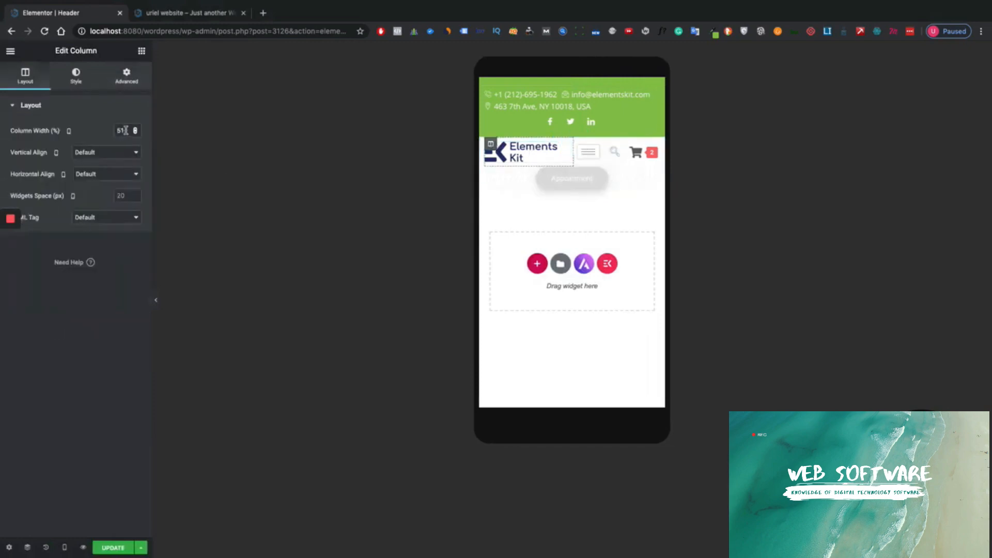
{"action": "left_click", "coordinate": [135, 129]}
{"action": "left_click", "coordinate": [135, 128]}
{"action": "left_click", "coordinate": [135, 128]}
{"action": "left_click", "coordinate": [135, 128]}
{"action": "left_click", "coordinate": [135, 128]}
{"action": "left_click", "coordinate": [135, 129]}
{"action": "left_click", "coordinate": [135, 129]}
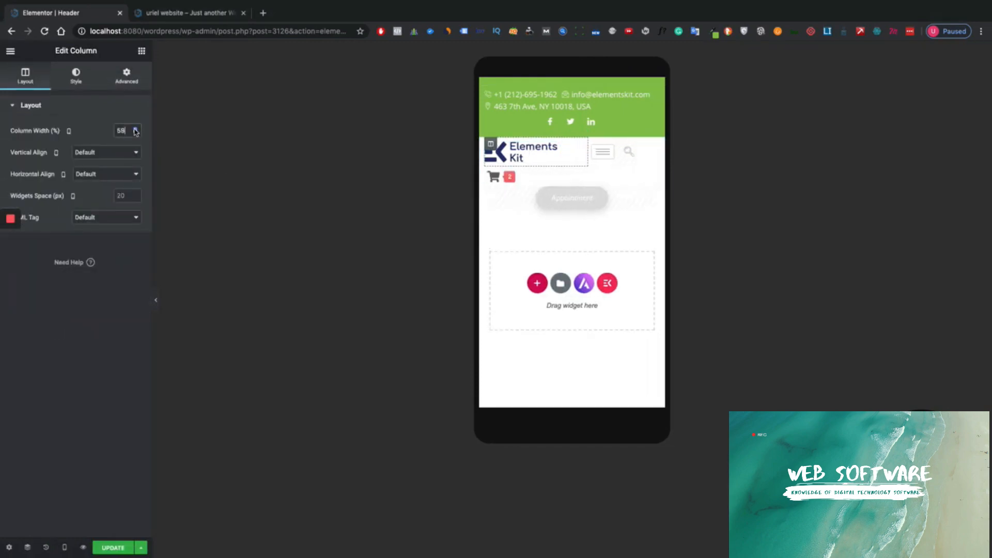
{"action": "left_click", "coordinate": [135, 129]}
{"action": "left_click", "coordinate": [135, 129]}
{"action": "left_click", "coordinate": [135, 129]}
{"action": "left_click", "coordinate": [135, 129]}
{"action": "left_click", "coordinate": [135, 128]}
{"action": "left_click", "coordinate": [134, 128]}
{"action": "left_click", "coordinate": [135, 133]}
{"action": "left_click", "coordinate": [135, 133]}
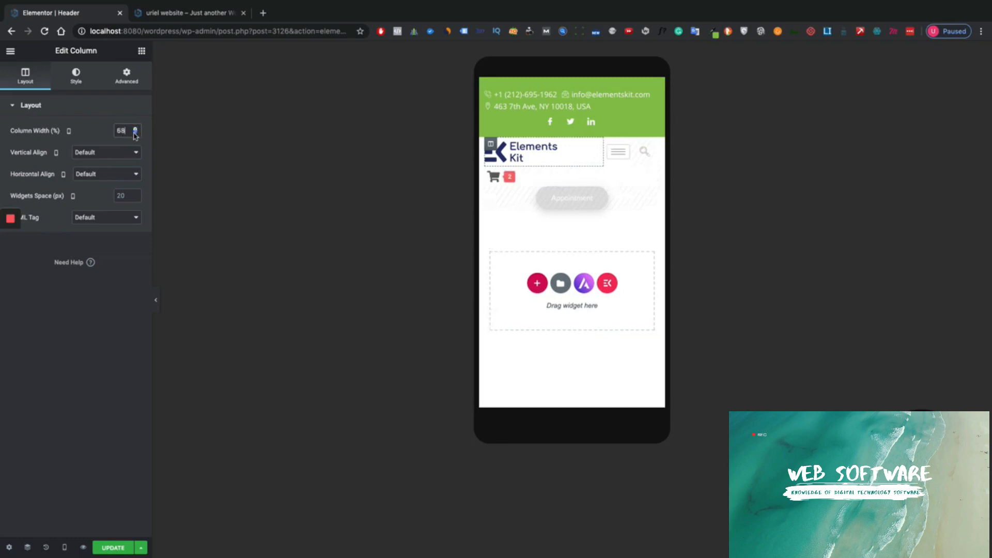
{"action": "left_click", "coordinate": [135, 133]}
{"action": "left_click", "coordinate": [134, 133]}
{"action": "left_click", "coordinate": [134, 133]}
{"action": "left_click", "coordinate": [135, 133]}
{"action": "left_click", "coordinate": [135, 133]}
{"action": "left_click", "coordinate": [135, 134]}
{"action": "left_click", "coordinate": [135, 134]}
{"action": "left_click", "coordinate": [135, 134]}
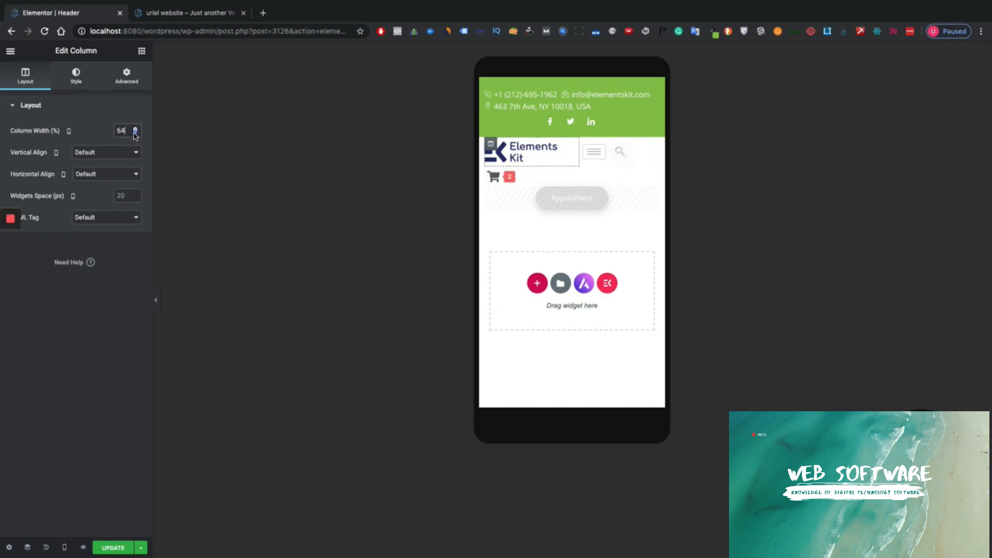
- Preview the mobile header and fine-tune the logo column width to 66%
{"action": "left_click", "coordinate": [155, 299]}
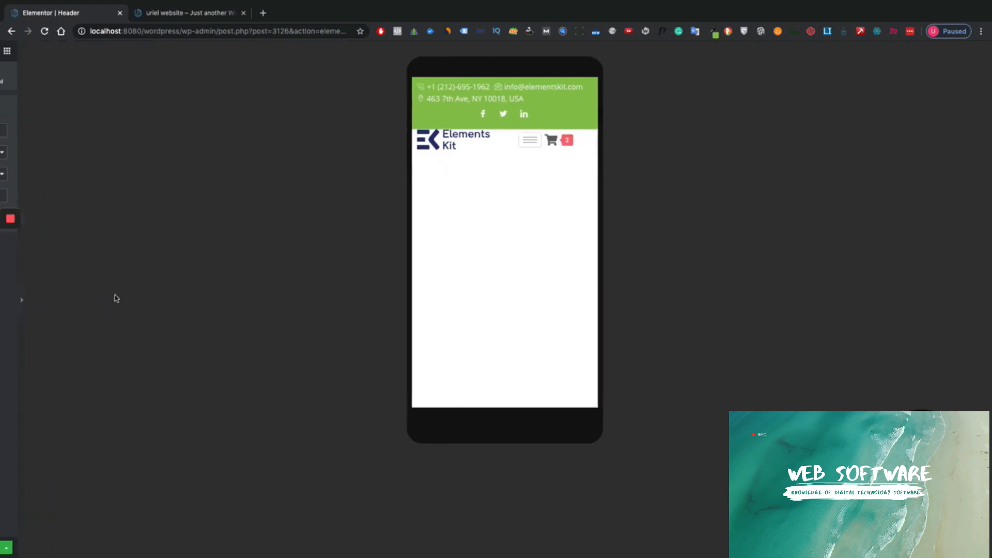
{"action": "left_click", "coordinate": [4, 301]}
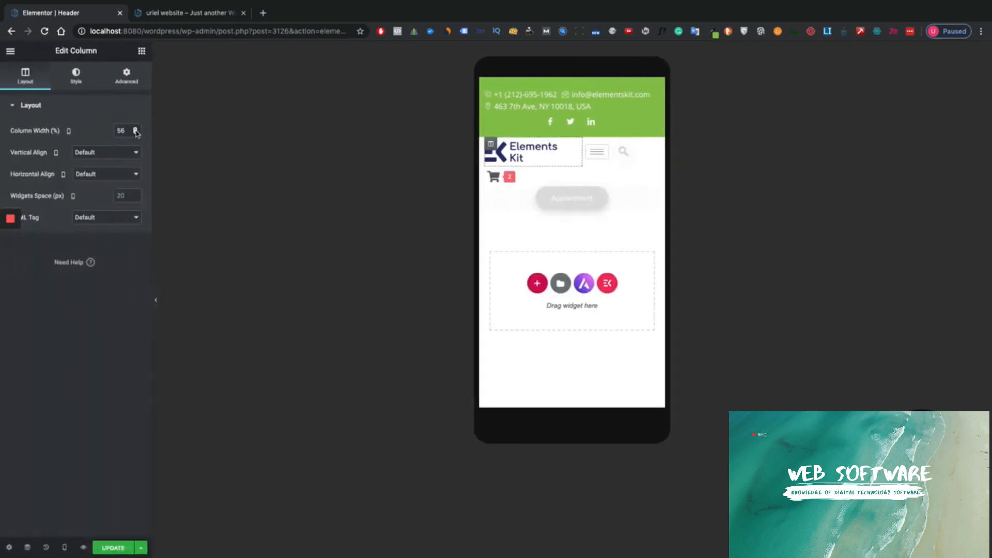
{"action": "left_click", "coordinate": [135, 129]}
{"action": "left_click", "coordinate": [135, 129]}
{"action": "left_click", "coordinate": [135, 129]}
{"action": "left_click", "coordinate": [135, 128]}
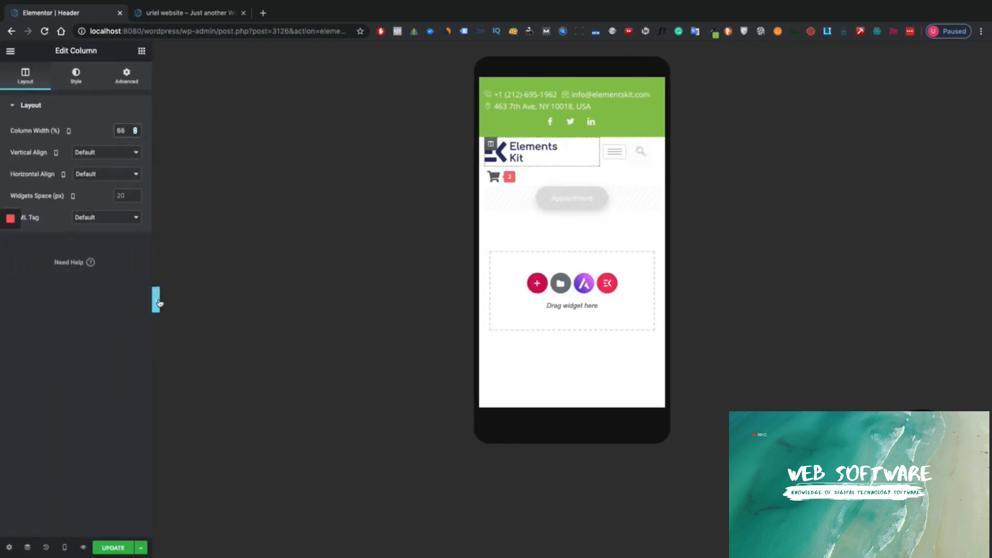
{"action": "left_click", "coordinate": [156, 300]}
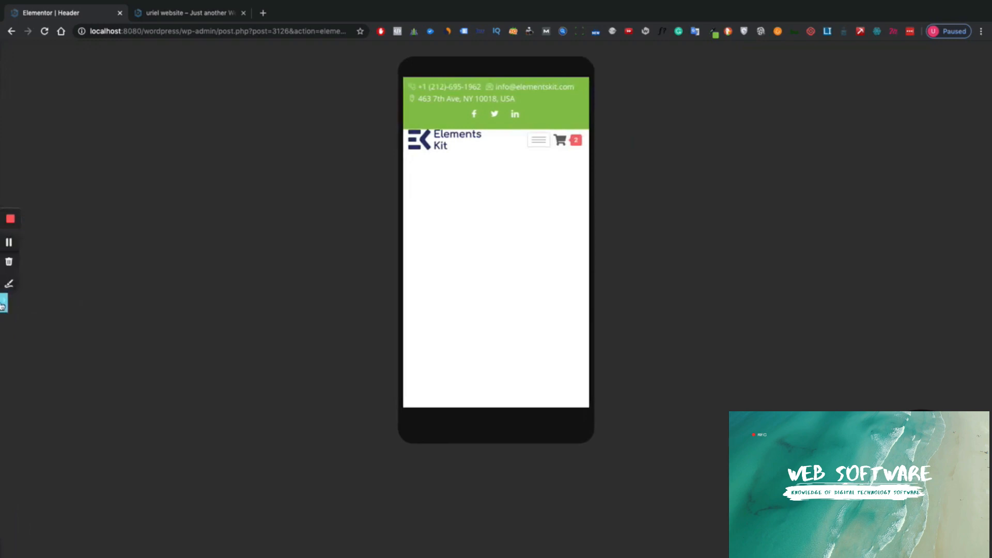
{"action": "left_click", "coordinate": [3, 305]}
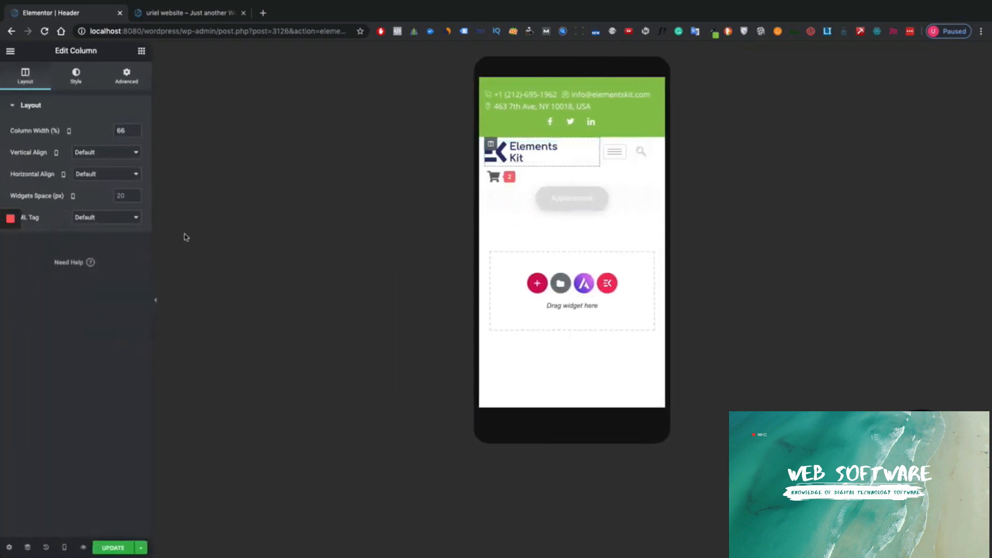
- Turn on Hide On Mobile for the top bar's phone, email and address column
{"action": "left_click", "coordinate": [156, 300]}
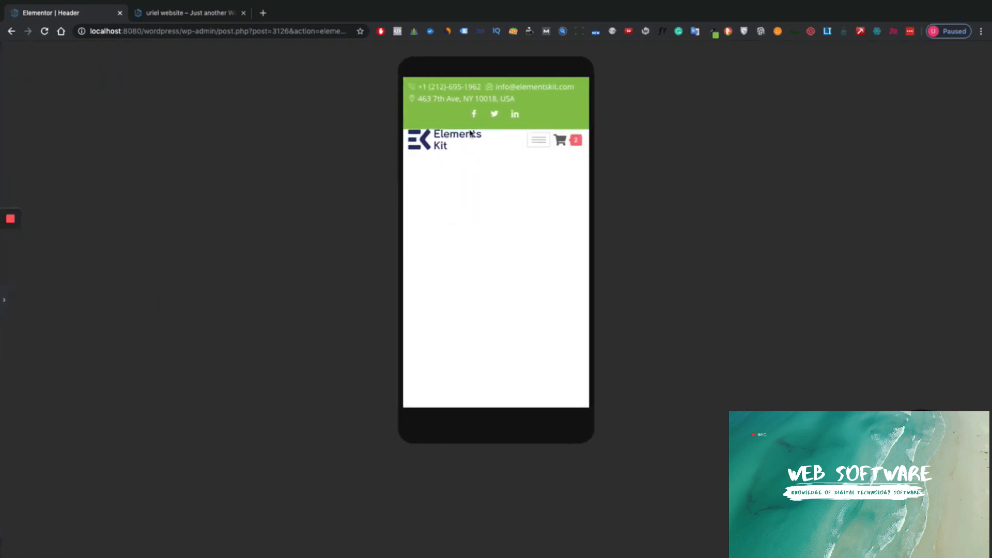
{"action": "left_click", "coordinate": [4, 309]}
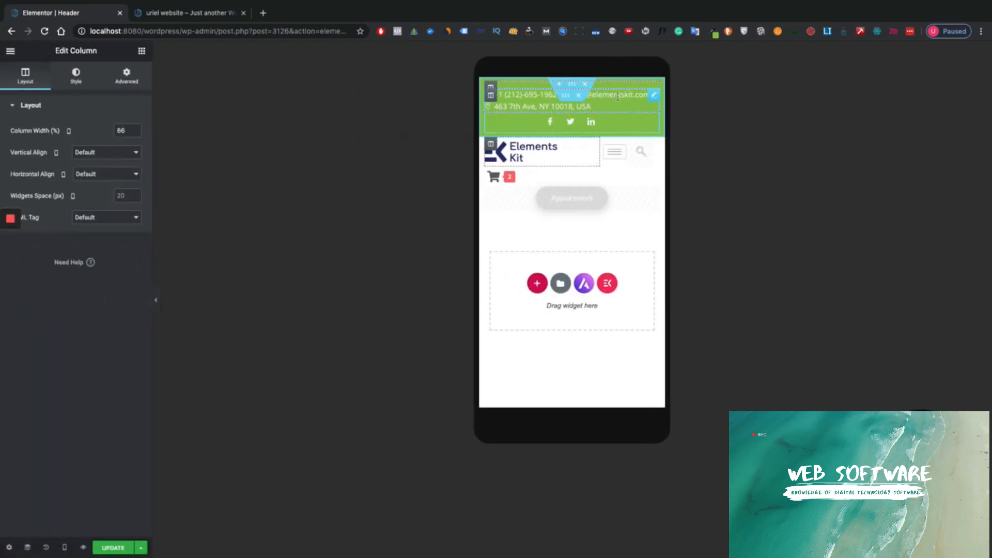
{"action": "left_click", "coordinate": [492, 98]}
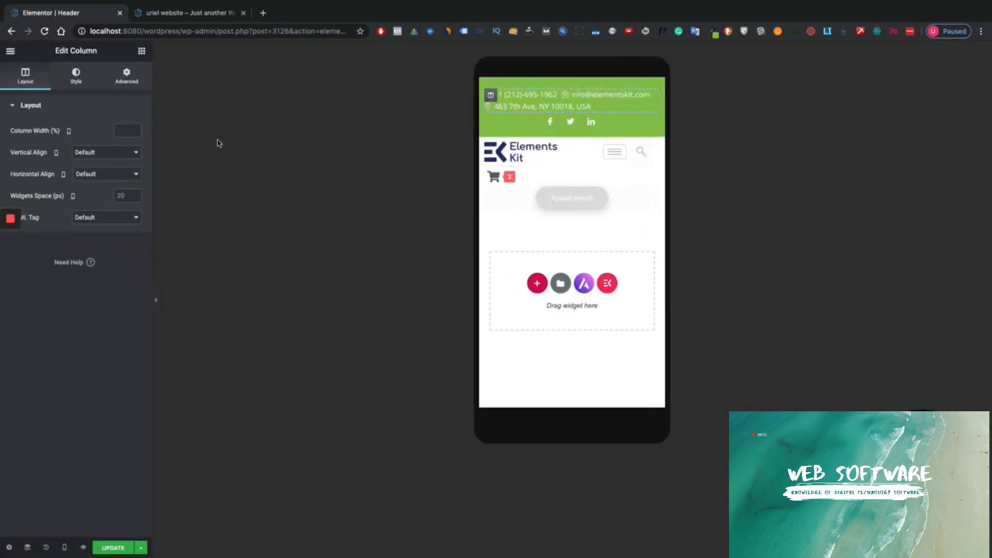
{"action": "left_click", "coordinate": [126, 77]}
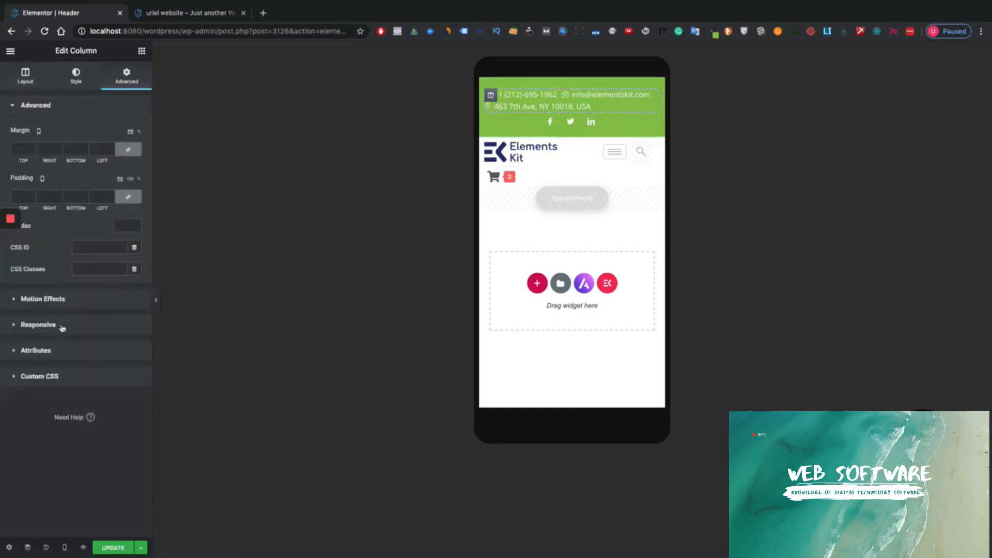
{"action": "left_click", "coordinate": [62, 328]}
{"action": "left_click", "coordinate": [129, 240]}
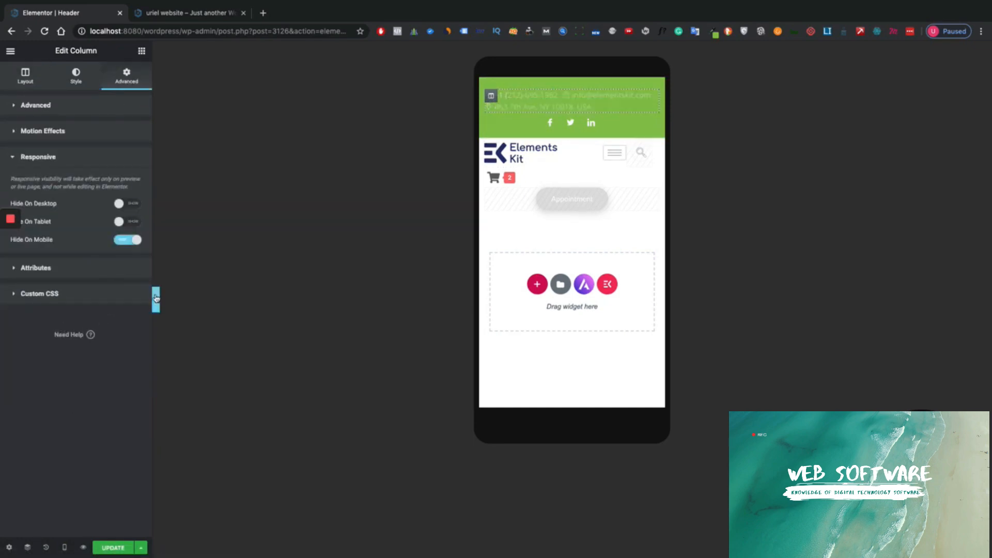
- Preview the mobile header, then select the inner section holding logo and cart
{"action": "left_click", "coordinate": [157, 298]}
{"action": "left_click", "coordinate": [3, 306]}
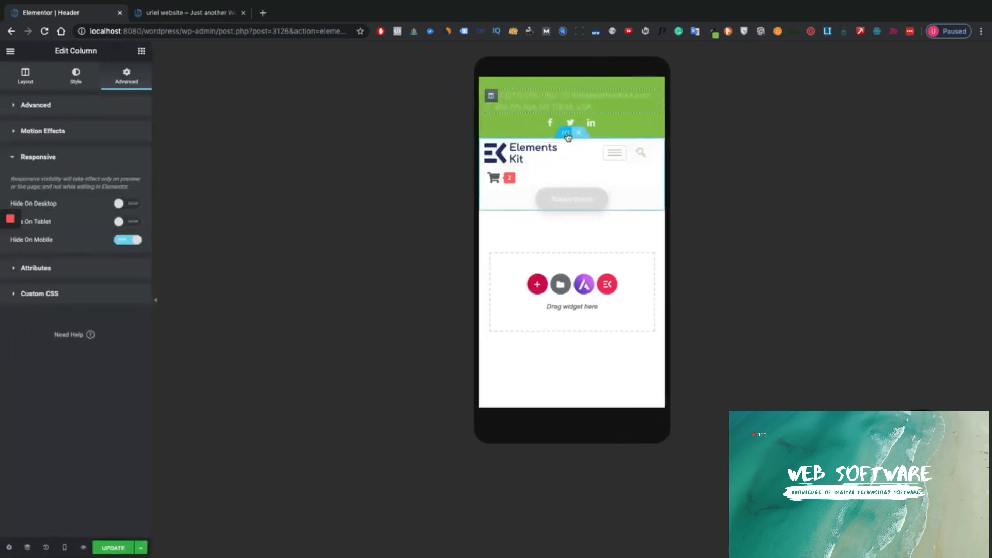
{"action": "left_click", "coordinate": [567, 135]}
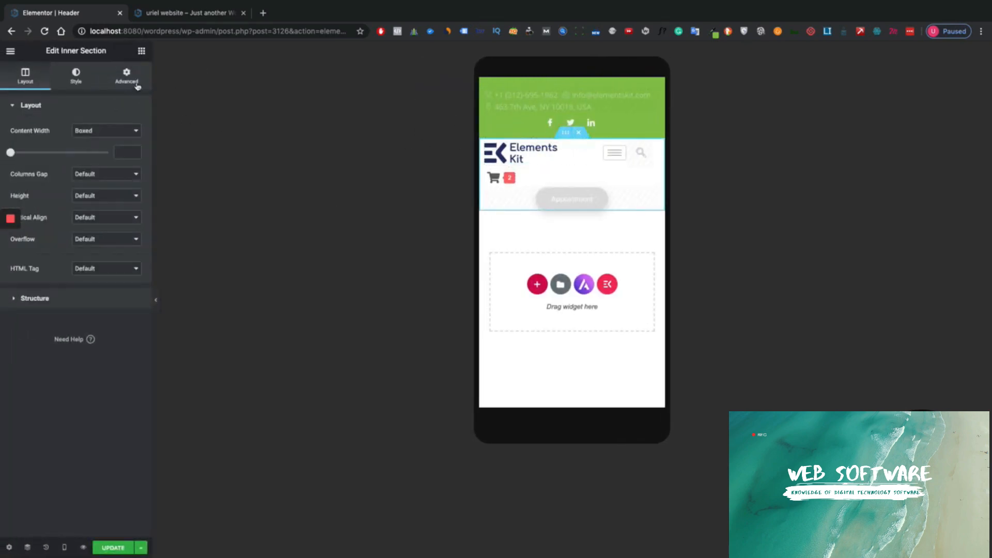
- Reset the inner section's Margin Top to 0
{"action": "left_click", "coordinate": [138, 86]}
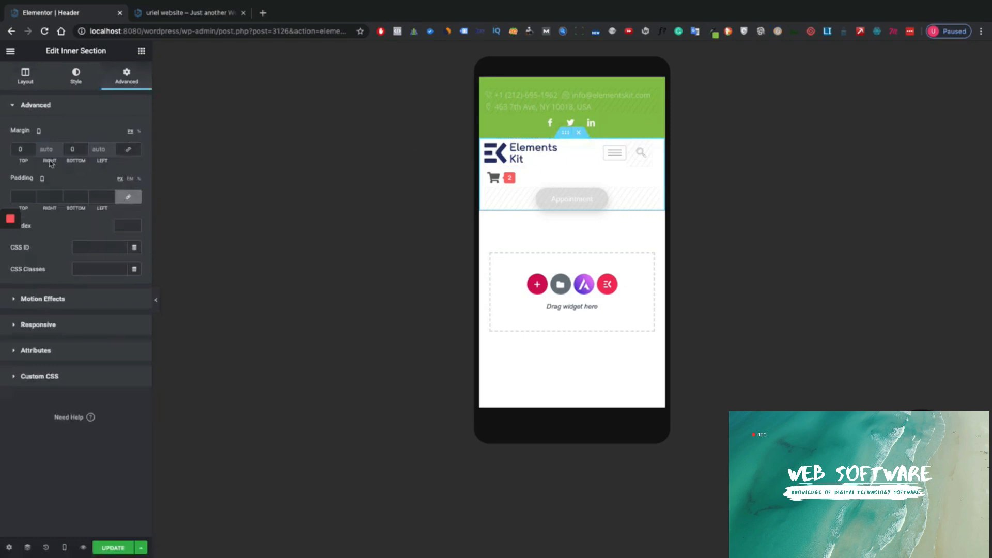
{"action": "left_click", "coordinate": [32, 147]}
{"action": "left_click", "coordinate": [32, 147]}
{"action": "left_click", "coordinate": [32, 147]}
{"action": "left_click", "coordinate": [32, 147]}
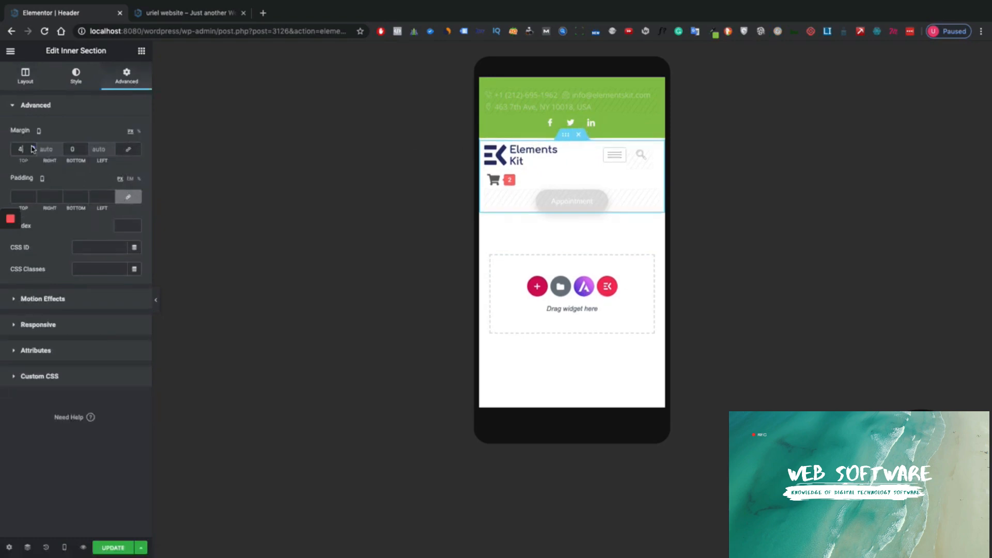
{"action": "left_click", "coordinate": [32, 146]}
{"action": "left_click", "coordinate": [32, 147]}
{"action": "left_click_drag", "start_coordinate": [20, 147], "coordinate": [9, 149]}
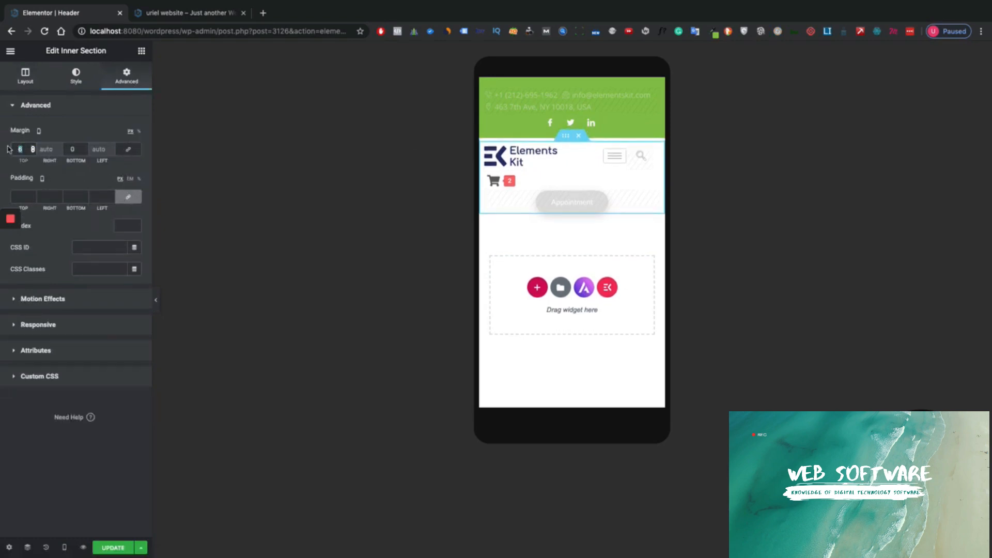
{"action": "type", "text": "0"}
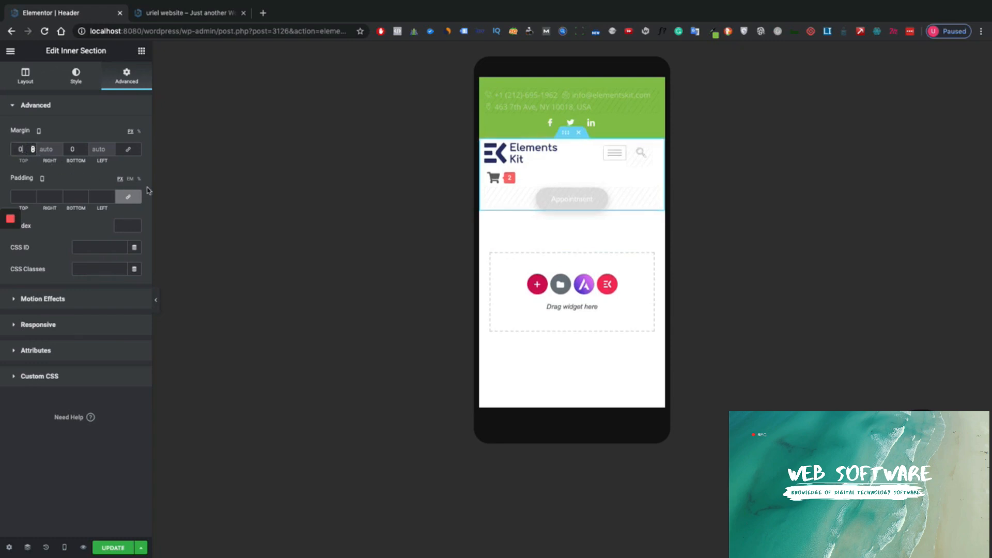
- Set unlinked PX padding to 10 top and 11 left, then preview the mobile header
{"action": "left_click", "coordinate": [119, 180]}
{"action": "left_click", "coordinate": [130, 198]}
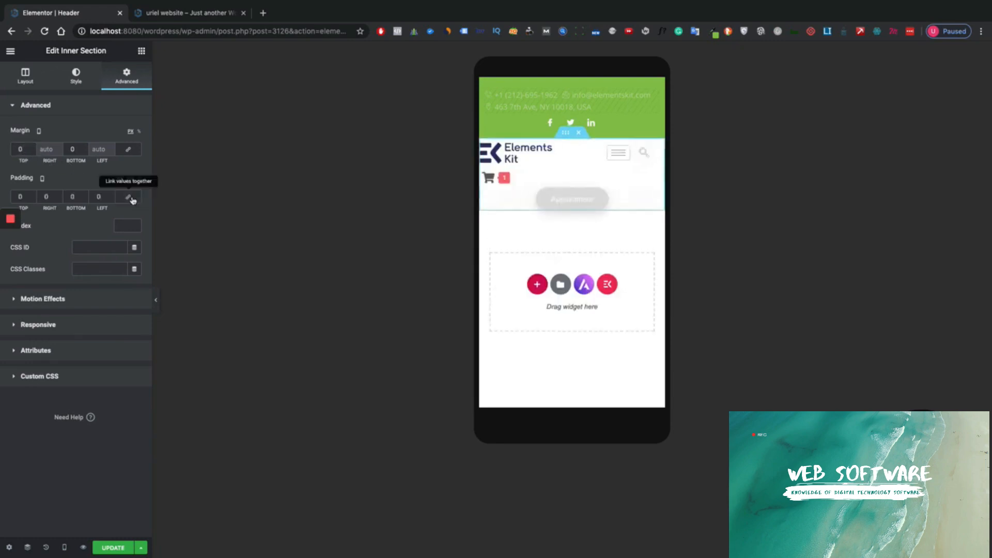
{"action": "left_click", "coordinate": [33, 194]}
{"action": "left_click", "coordinate": [33, 195]}
{"action": "left_click", "coordinate": [33, 195]}
{"action": "left_click", "coordinate": [33, 195]}
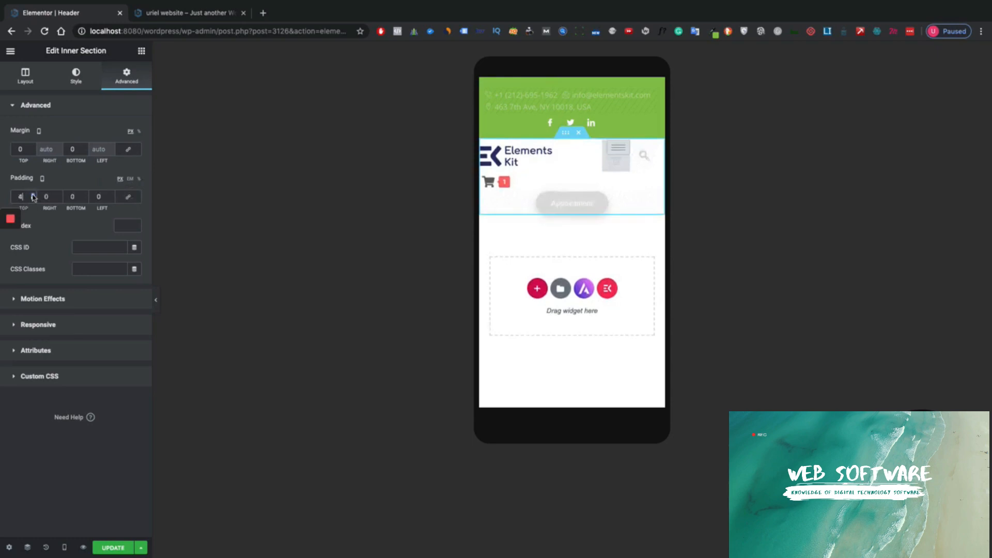
{"action": "left_click", "coordinate": [33, 195]}
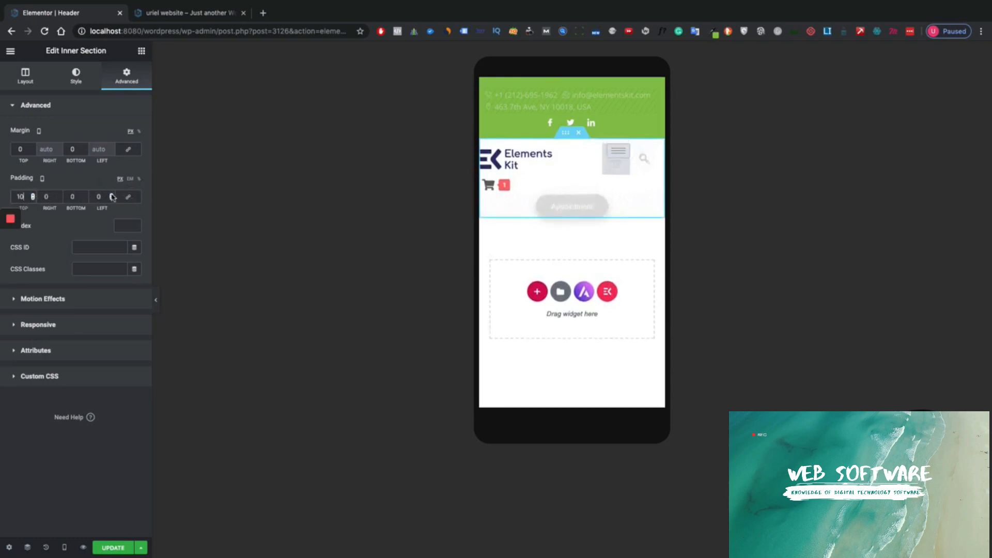
{"action": "left_click", "coordinate": [112, 195]}
{"action": "left_click", "coordinate": [112, 195]}
{"action": "left_click", "coordinate": [112, 195]}
{"action": "left_click", "coordinate": [112, 195]}
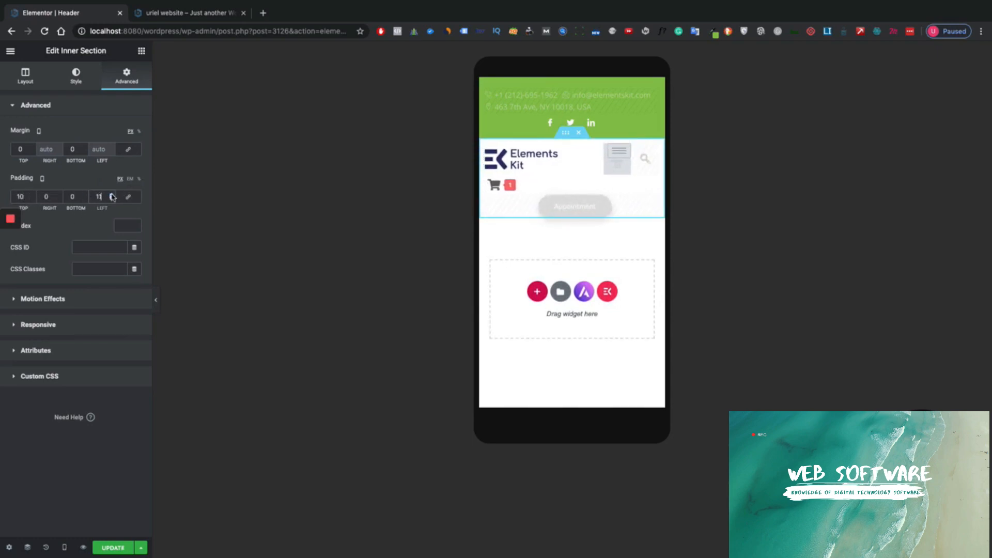
{"action": "double_click", "coordinate": [46, 196]}
{"action": "left_click", "coordinate": [155, 300]}
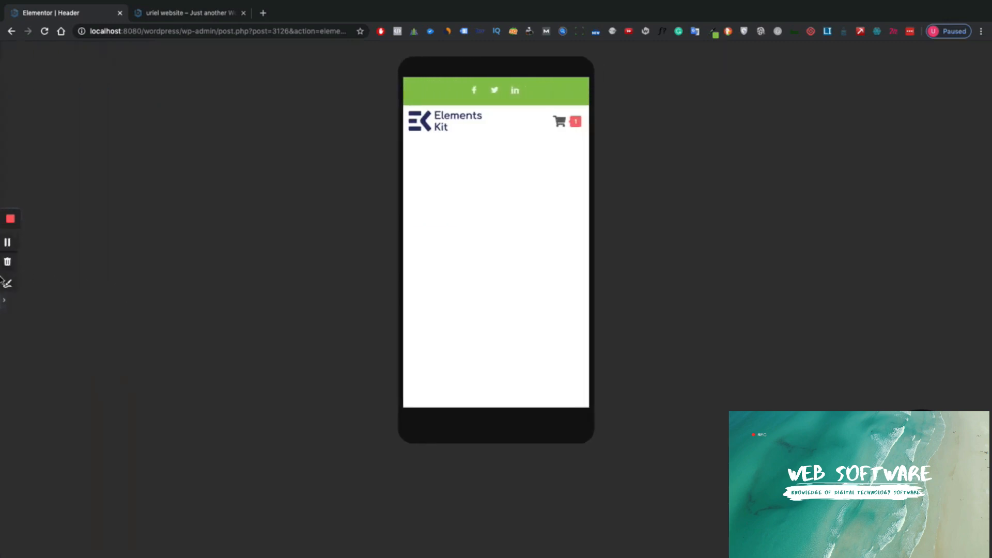
- Preview the mobile header and select the nav menu widget
{"action": "left_click", "coordinate": [11, 262]}
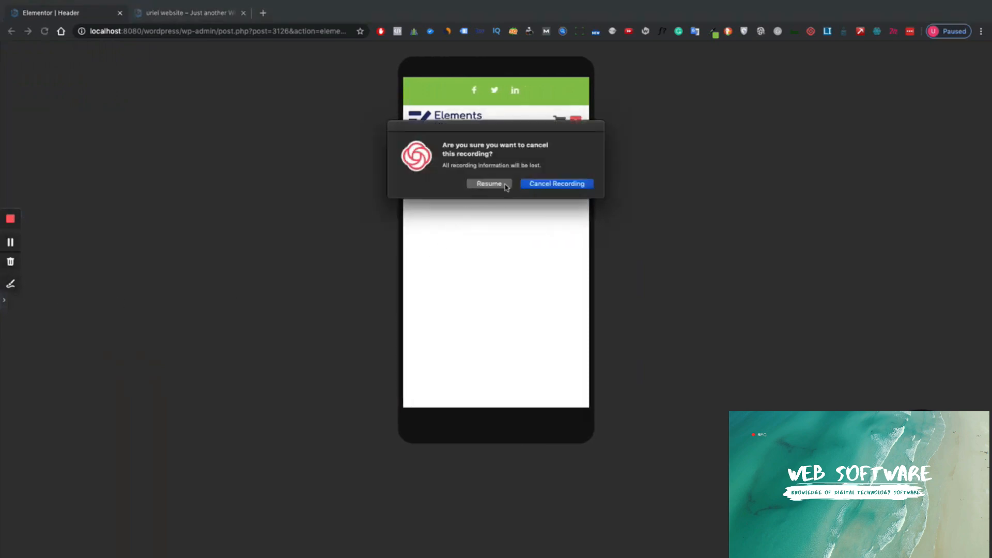
{"action": "left_click", "coordinate": [488, 187]}
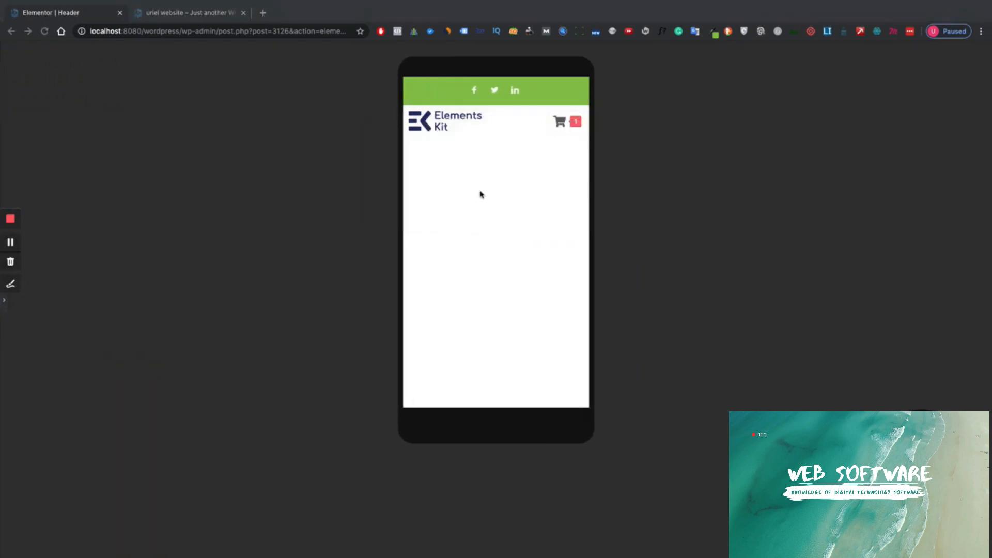
{"action": "left_click", "coordinate": [4, 305]}
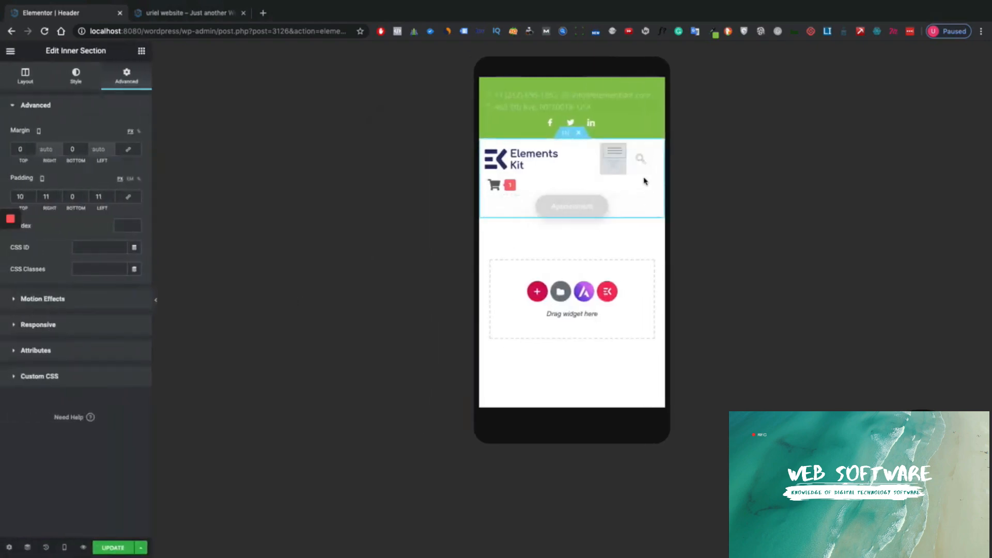
{"action": "left_click", "coordinate": [614, 178]}
{"action": "left_click", "coordinate": [155, 304]}
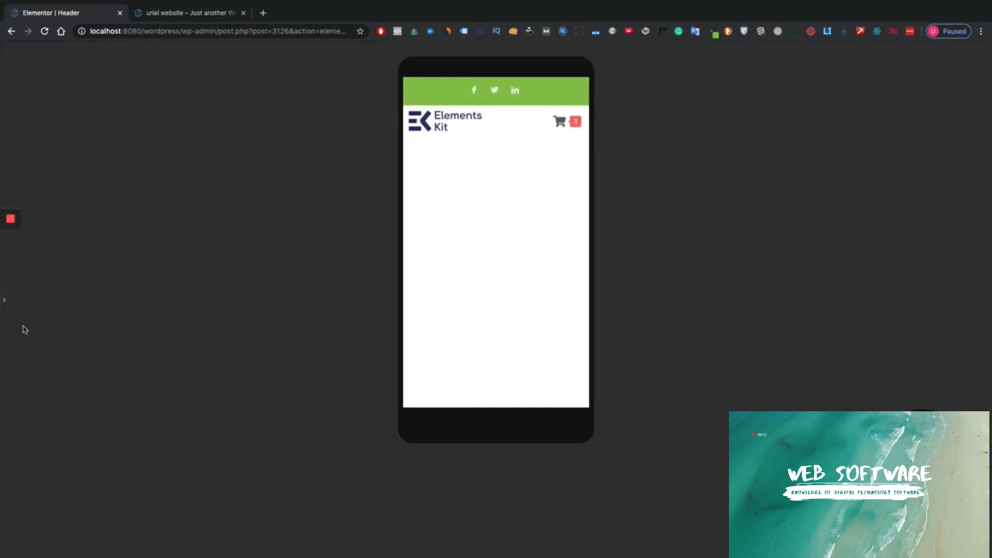
{"action": "left_click", "coordinate": [4, 301]}
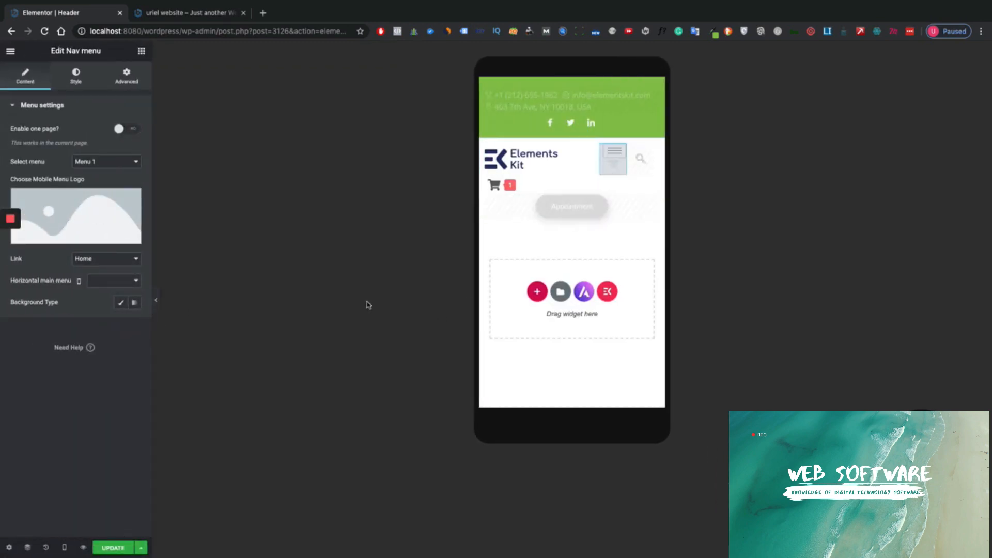
- Save the header with UPDATE and open Preview Changes
{"action": "left_click", "coordinate": [156, 300]}
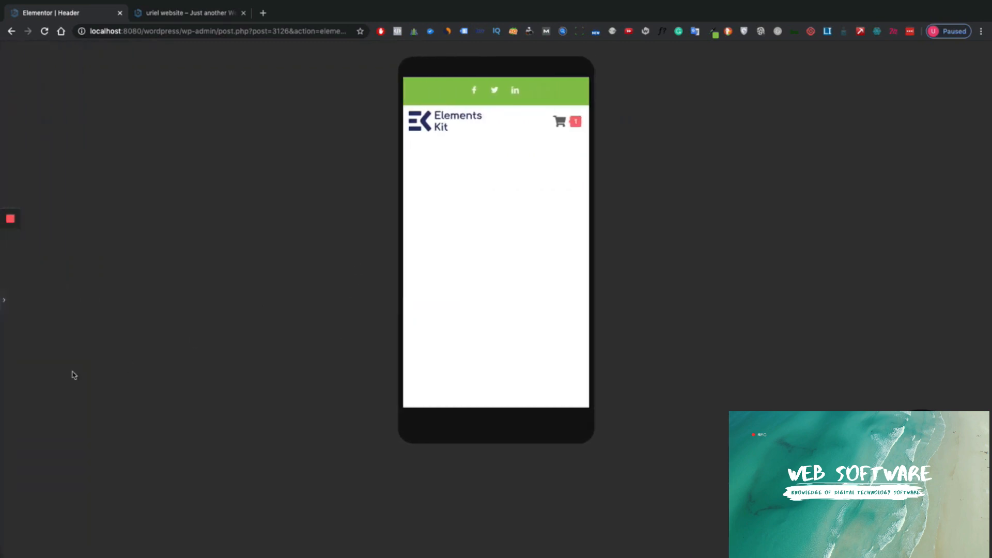
{"action": "left_click", "coordinate": [5, 299]}
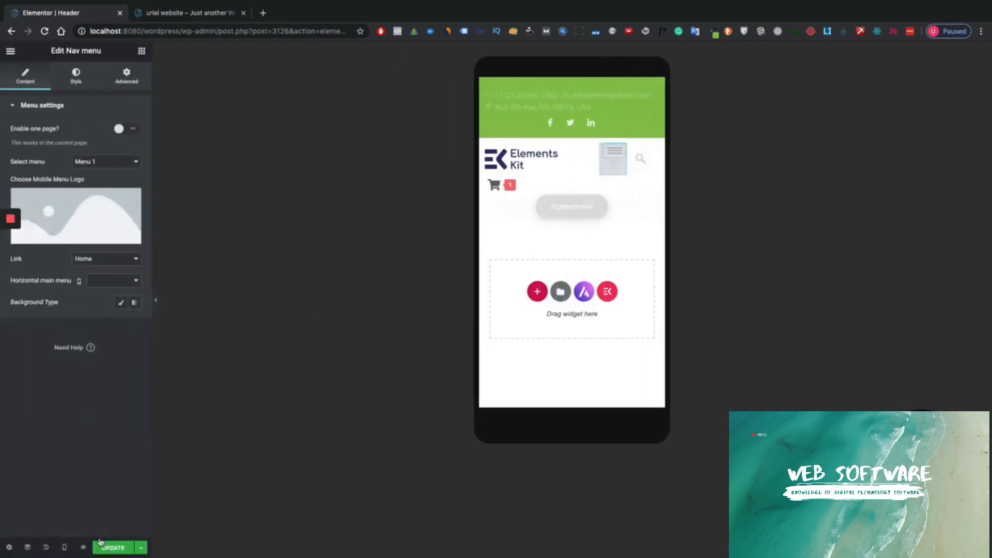
{"action": "left_click", "coordinate": [100, 542]}
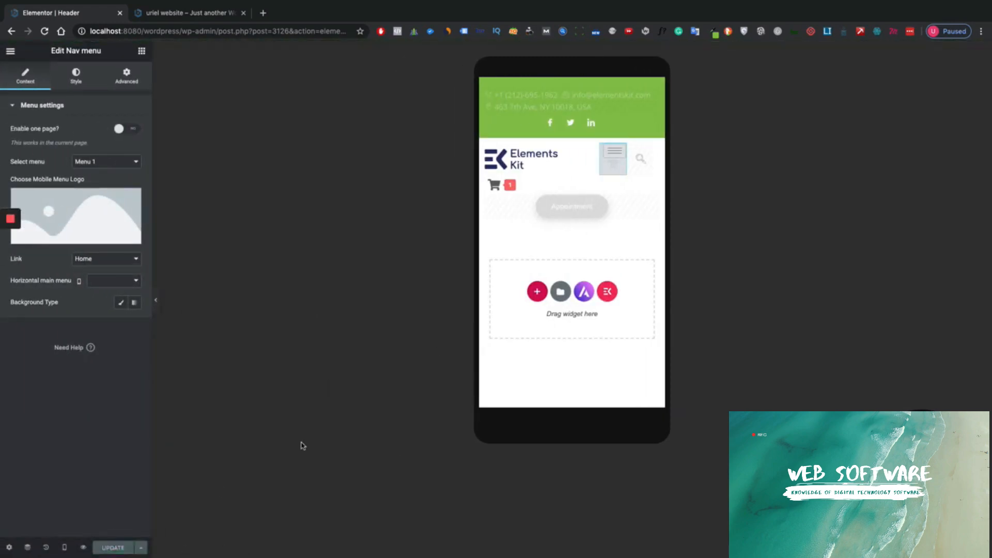
{"action": "left_click", "coordinate": [83, 548]}
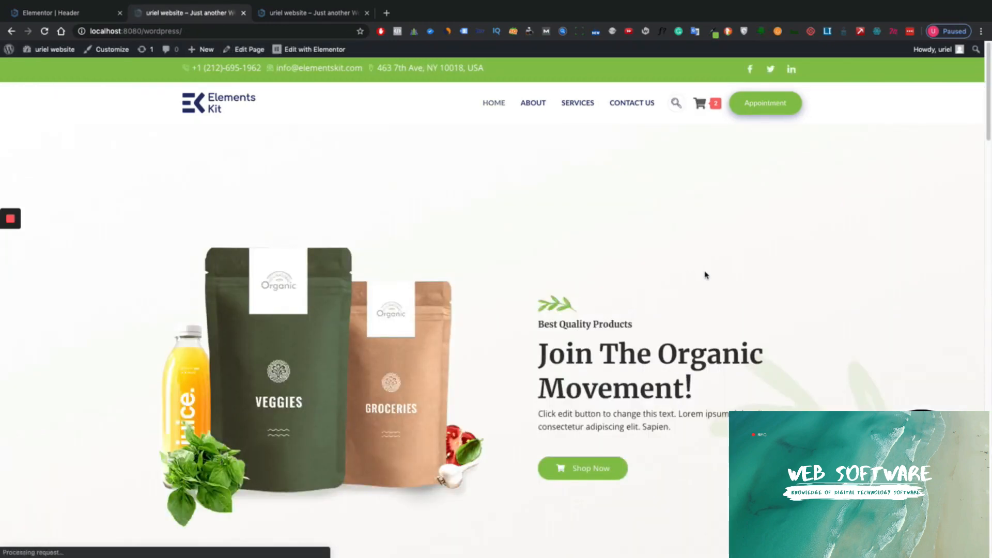
- Inspect the home page at phone size and open its off-canvas mobile menu
{"action": "right_click", "coordinate": [706, 272]}
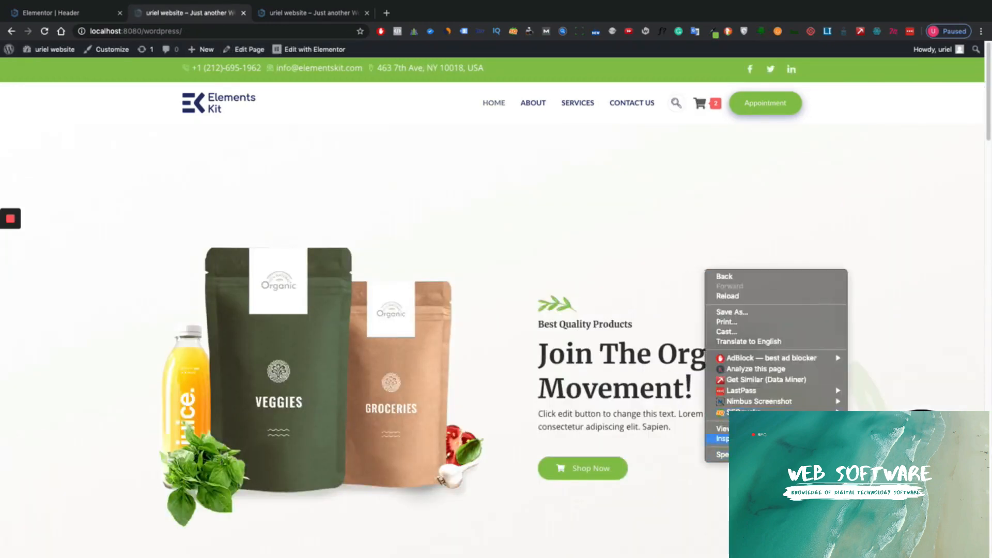
{"action": "left_click", "coordinate": [735, 439]}
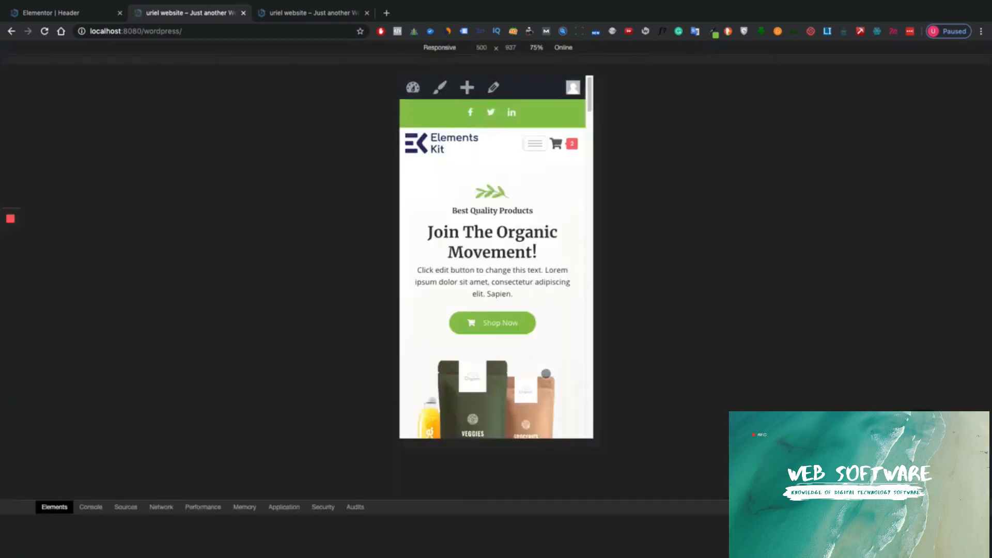
{"action": "left_click", "coordinate": [544, 127]}
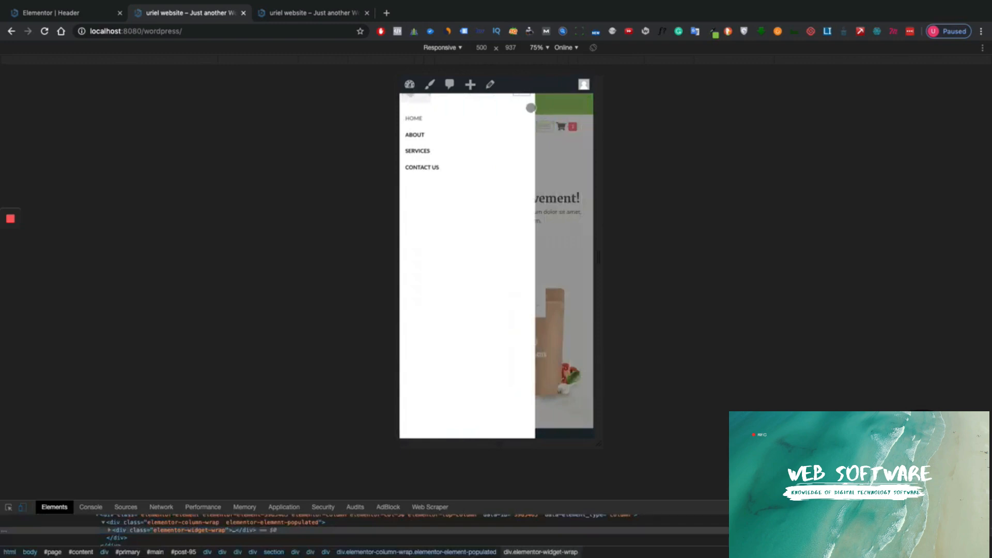
{"action": "double_click", "coordinate": [524, 94]}
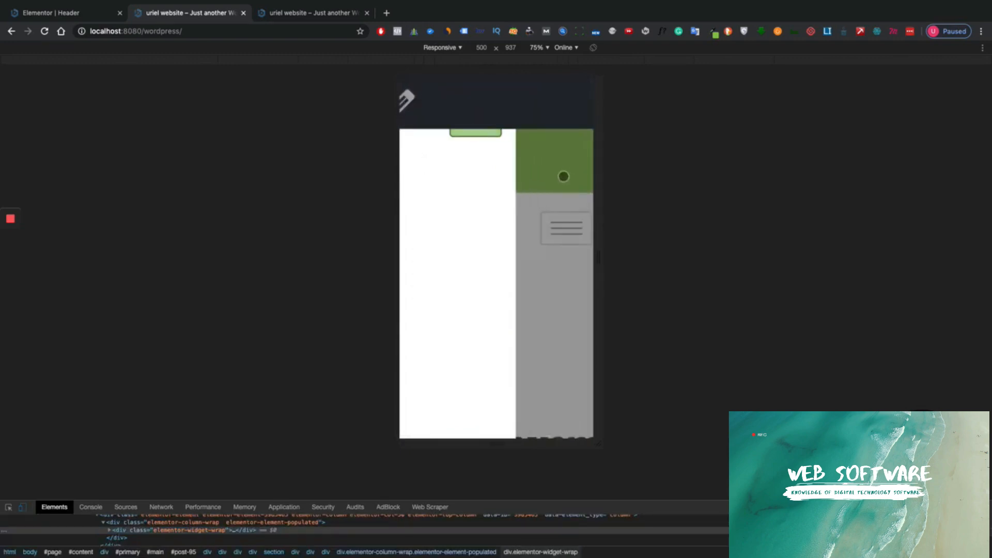
- Close the off-canvas menu and return to the Elementor header tab
{"action": "left_click", "coordinate": [562, 178]}
{"action": "scroll", "coordinate": [503, 281], "scroll_direction": "down", "scroll_amount": 2}
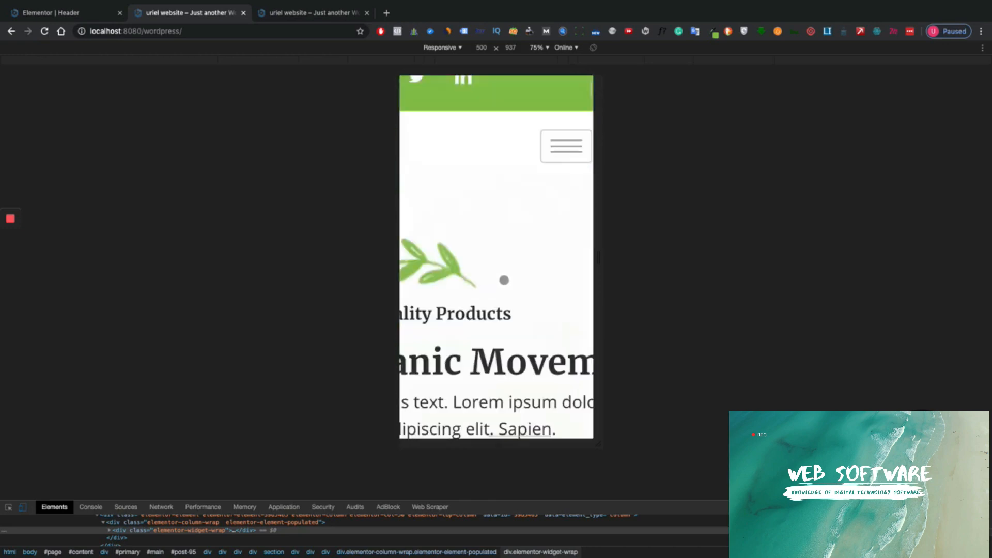
{"action": "scroll", "coordinate": [505, 277], "scroll_direction": "up", "scroll_amount": 2}
{"action": "scroll", "coordinate": [506, 276], "scroll_direction": "down", "scroll_amount": 10}
{"action": "scroll", "coordinate": [506, 272], "scroll_direction": "up", "scroll_amount": 10}
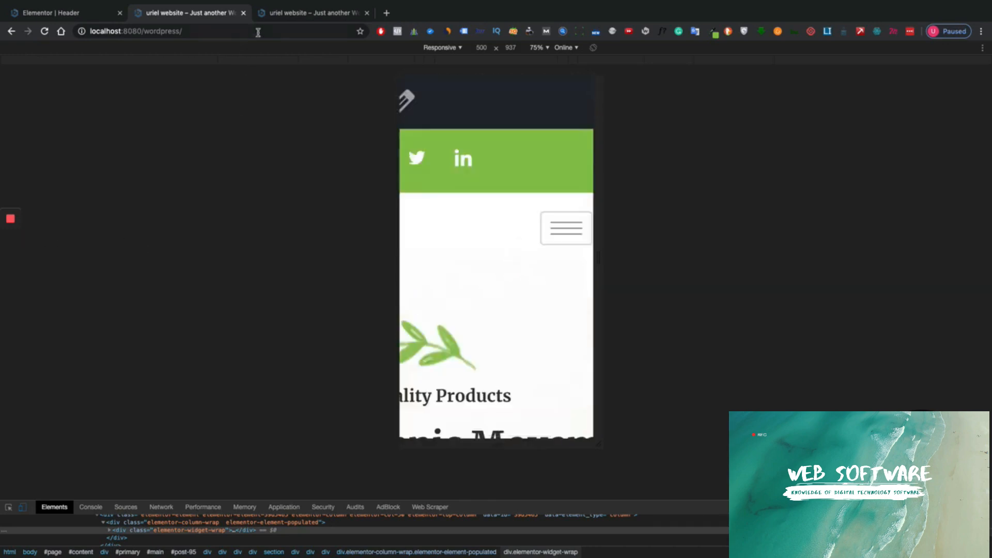
{"action": "left_click", "coordinate": [62, 11]}
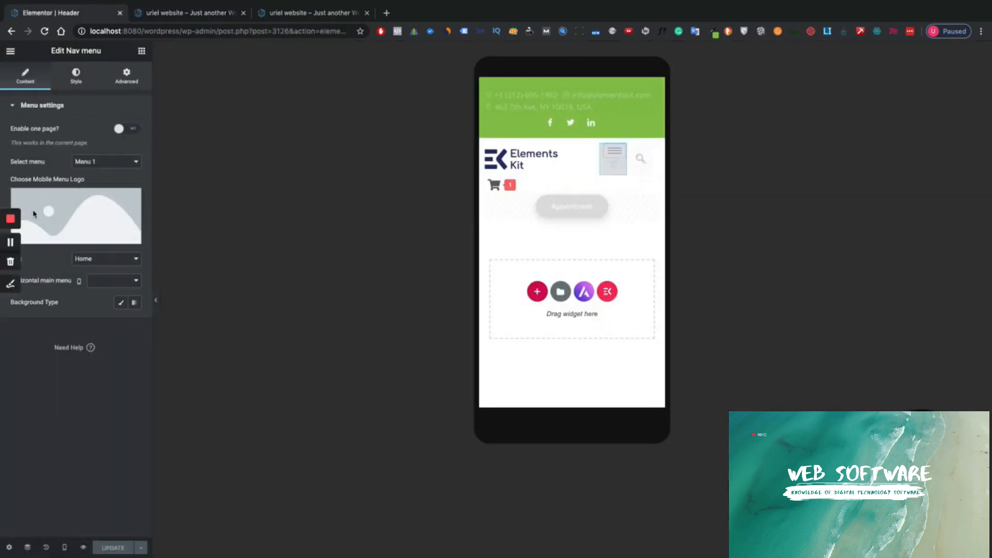
- Delete the mobile menu logo, check the off-canvas menu, save, and preview changes
{"action": "left_click", "coordinate": [131, 200]}
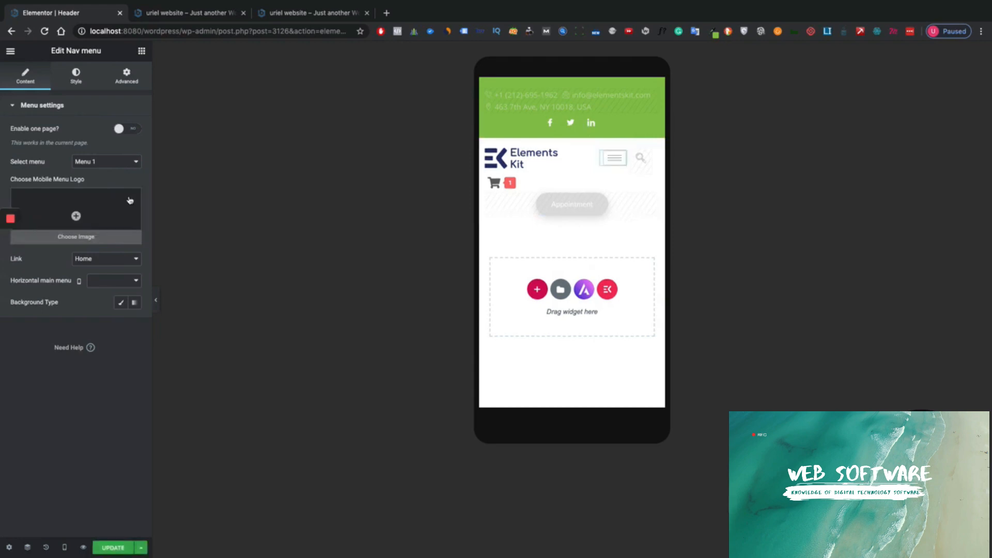
{"action": "left_click", "coordinate": [618, 162]}
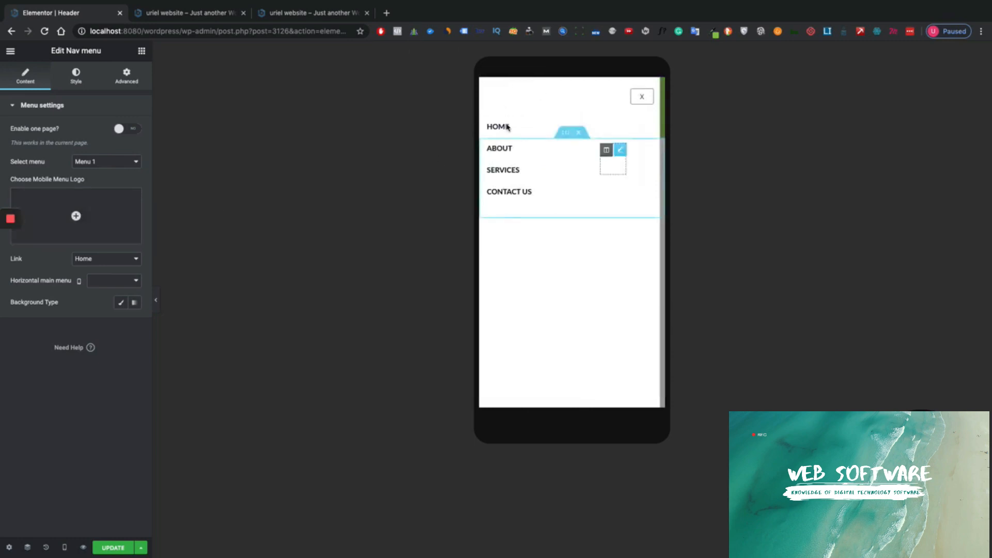
{"action": "left_click", "coordinate": [642, 97]}
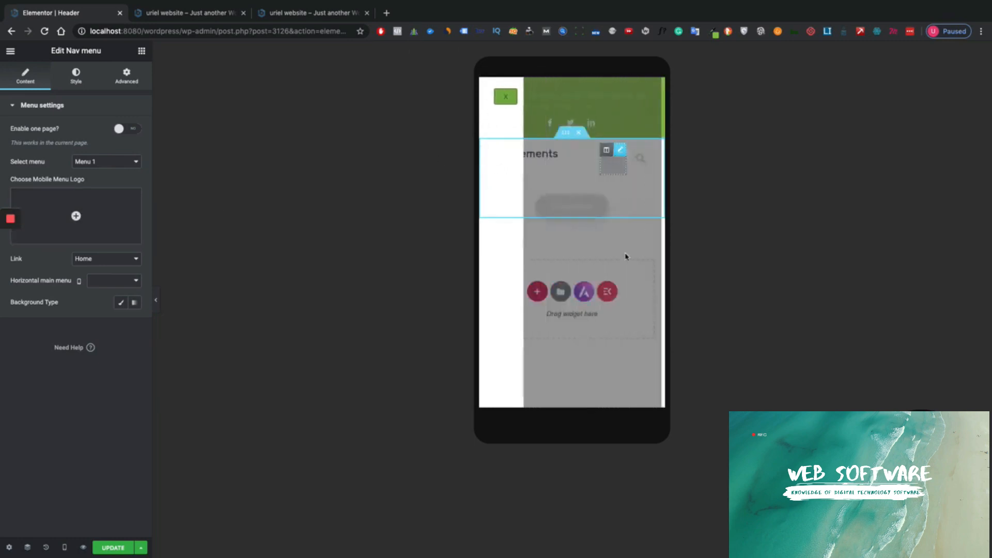
{"action": "left_click", "coordinate": [114, 547]}
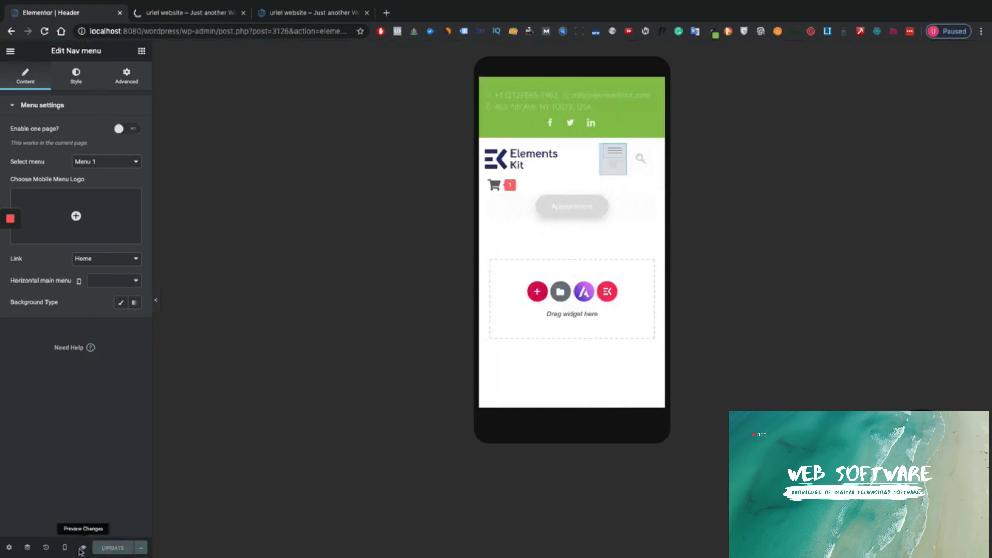
{"action": "left_click", "coordinate": [82, 548]}
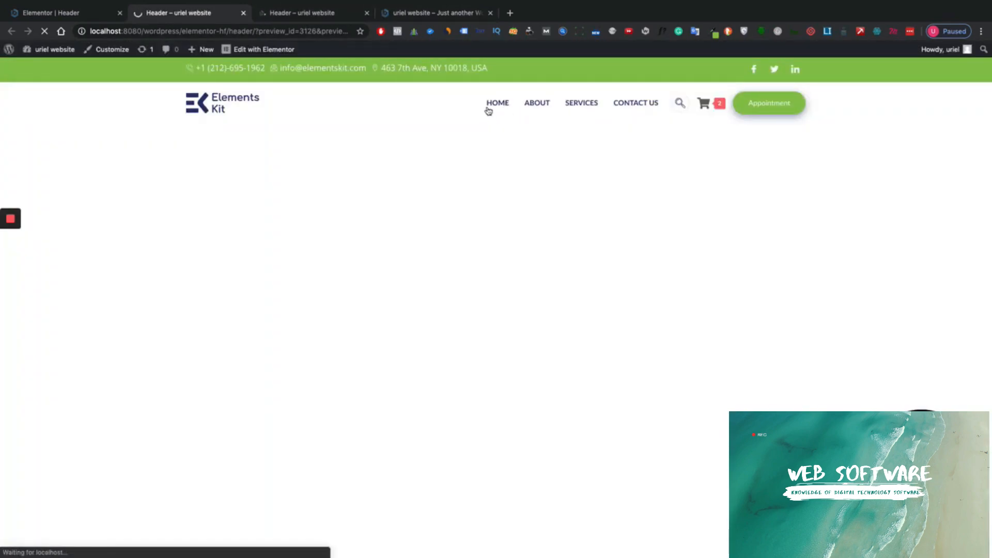
- Follow the HOME link and scroll through the home page to review the header
{"action": "left_click", "coordinate": [488, 110]}
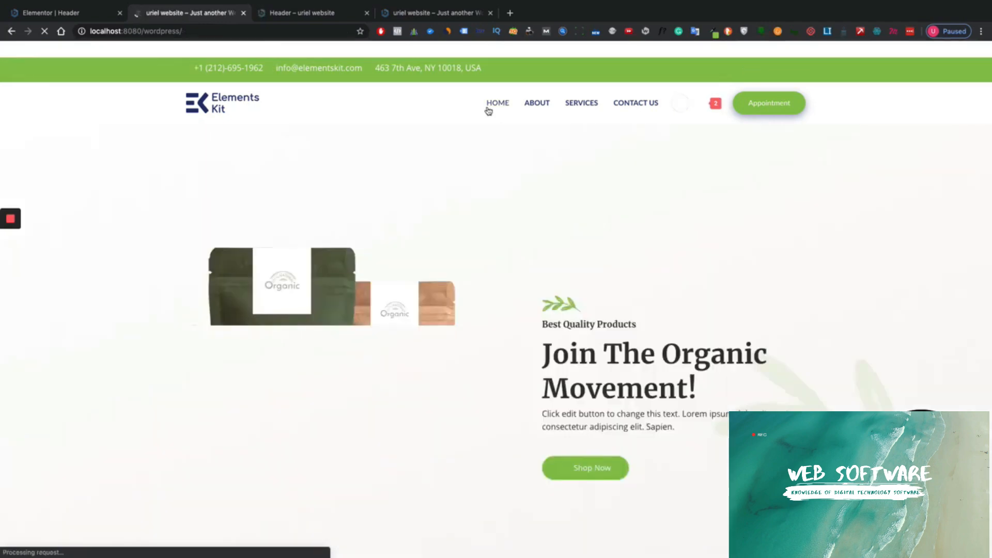
{"action": "scroll", "coordinate": [646, 166], "scroll_direction": "down", "scroll_amount": 10}
{"action": "scroll", "coordinate": [631, 157], "scroll_direction": "down", "scroll_amount": 4}
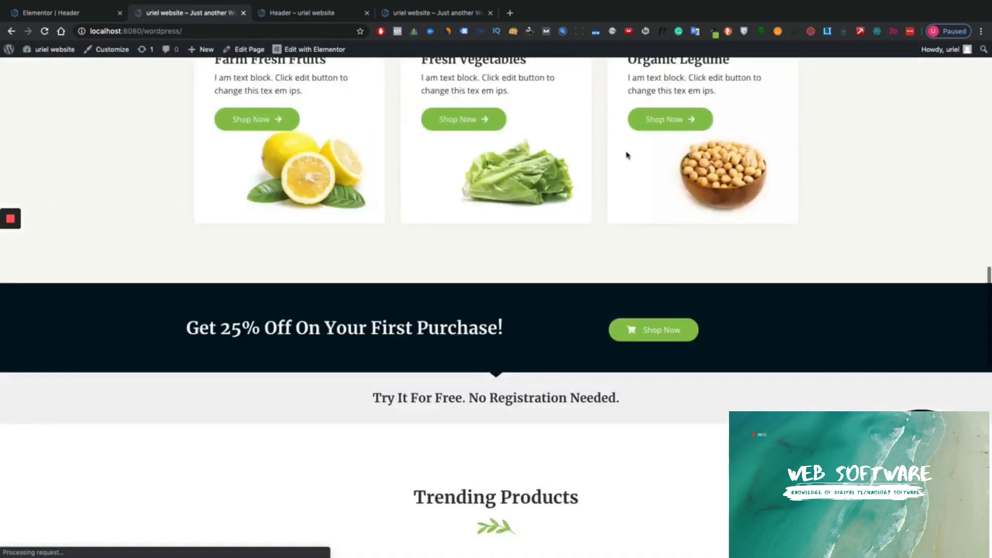
{"action": "scroll", "coordinate": [626, 154], "scroll_direction": "up", "scroll_amount": 20}
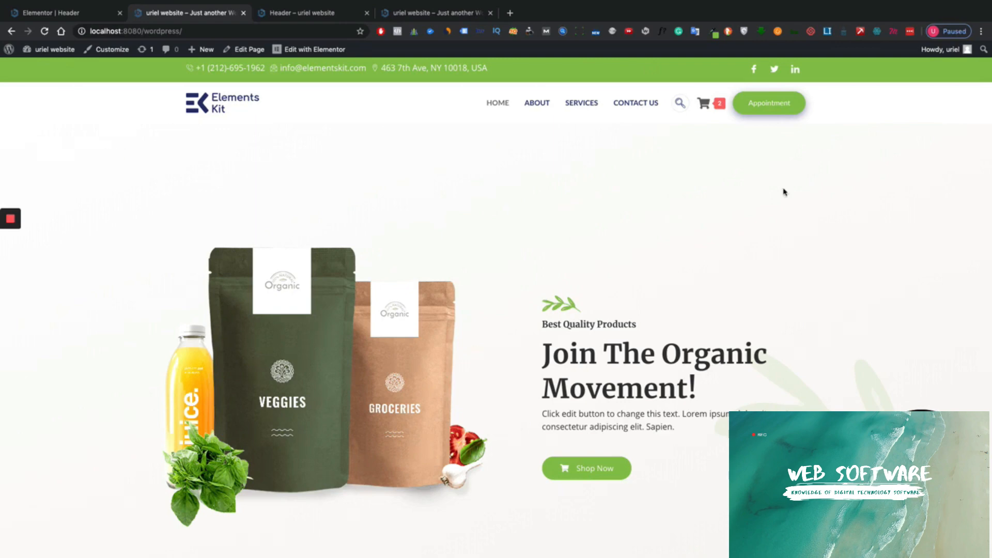
{"action": "scroll", "coordinate": [540, 139], "scroll_direction": "down", "scroll_amount": 8}
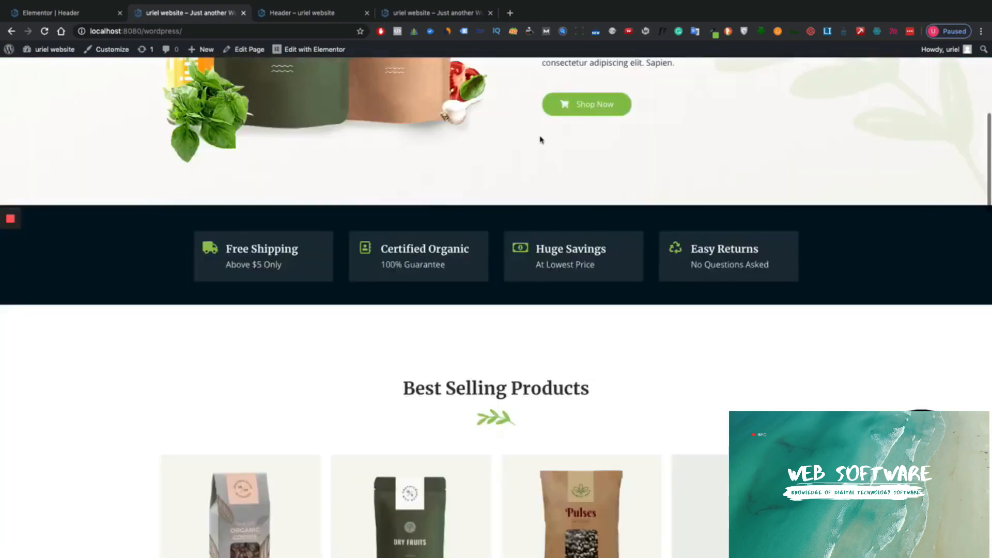
{"action": "scroll", "coordinate": [543, 140], "scroll_direction": "up", "scroll_amount": 10}
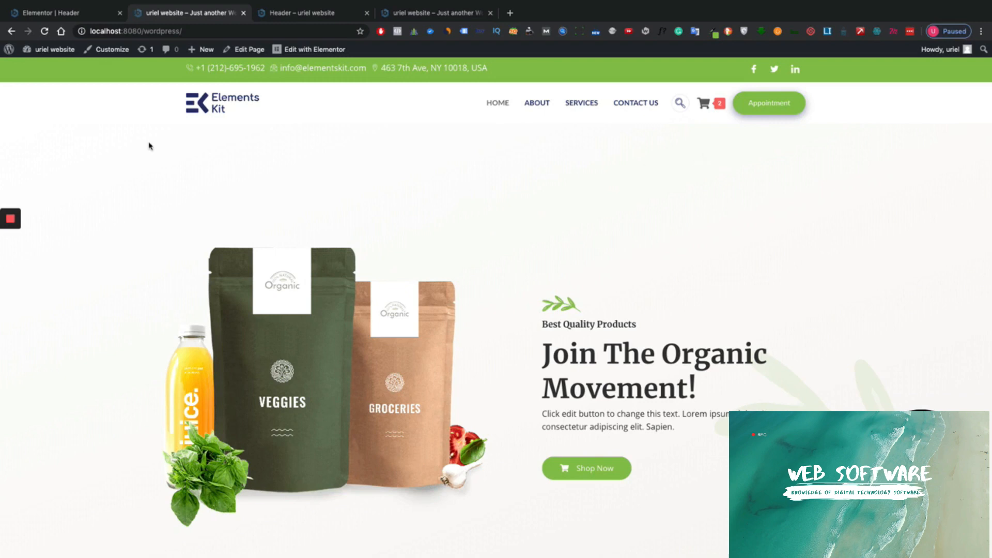
{"action": "mouse_move", "coordinate": [10, 230]}
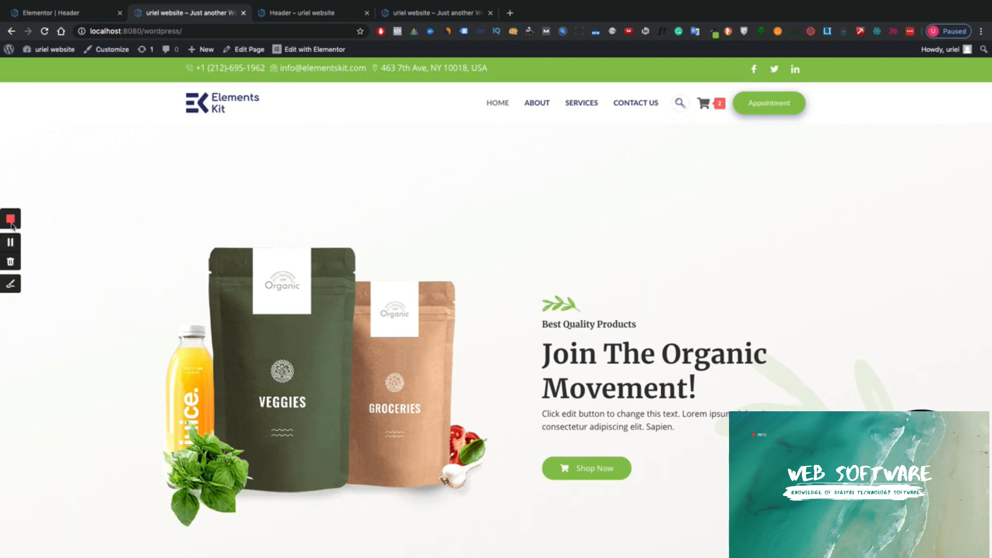